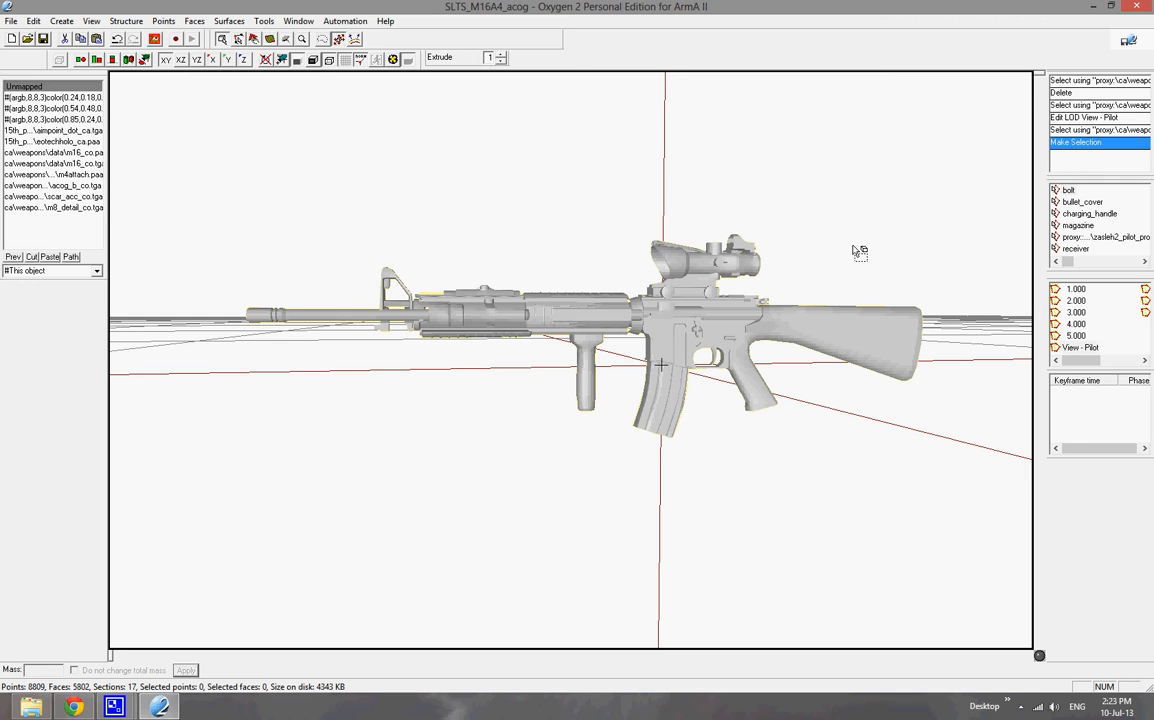
Go through resolution LODs 1.000 to 5.000 of the rifle and return to LOD 1.000 to compare their level of detail
click(1075, 290)
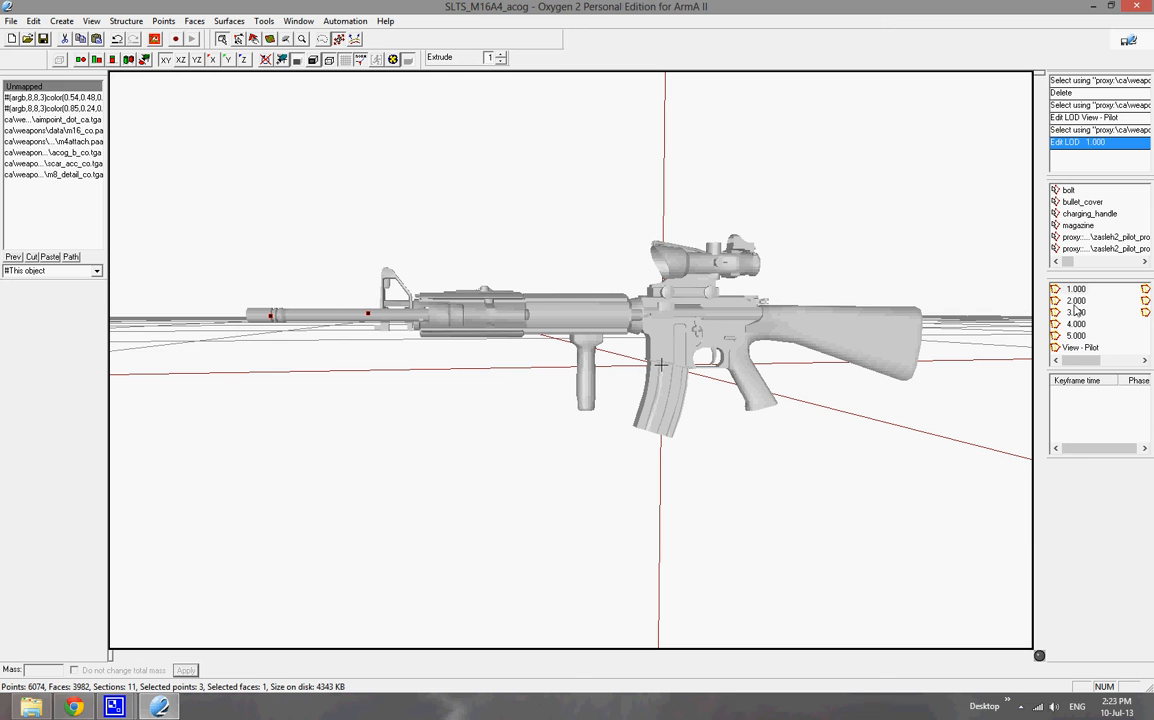
click(1075, 303)
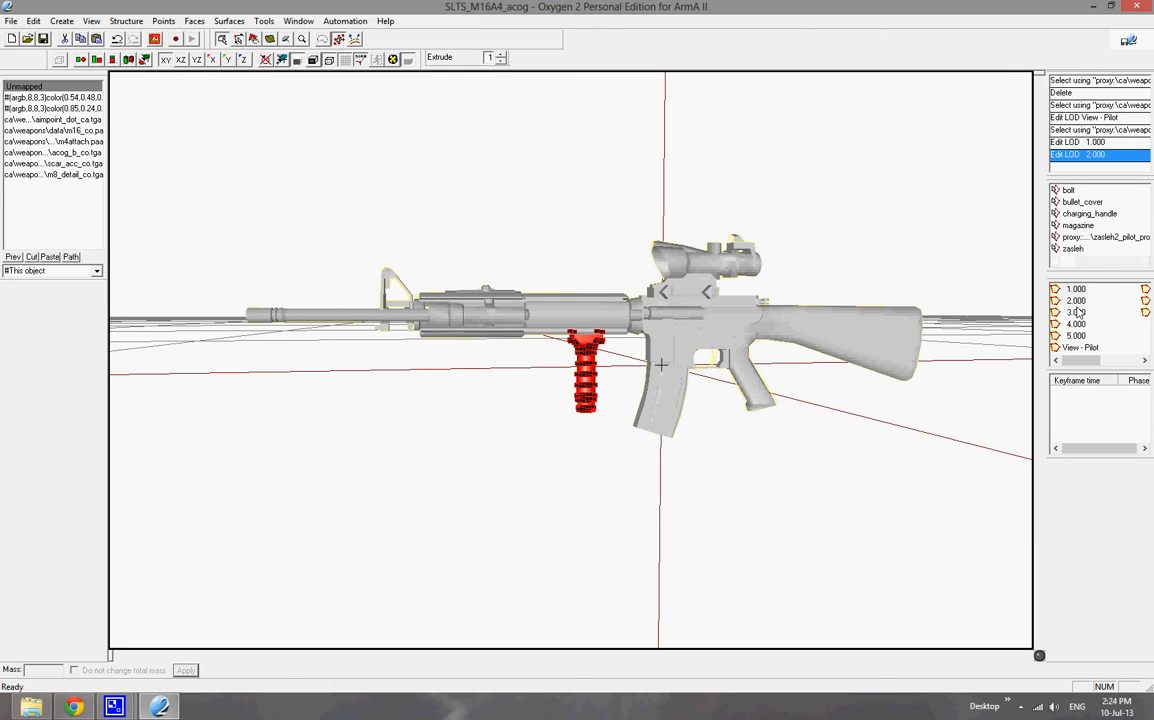
click(1076, 312)
click(1076, 324)
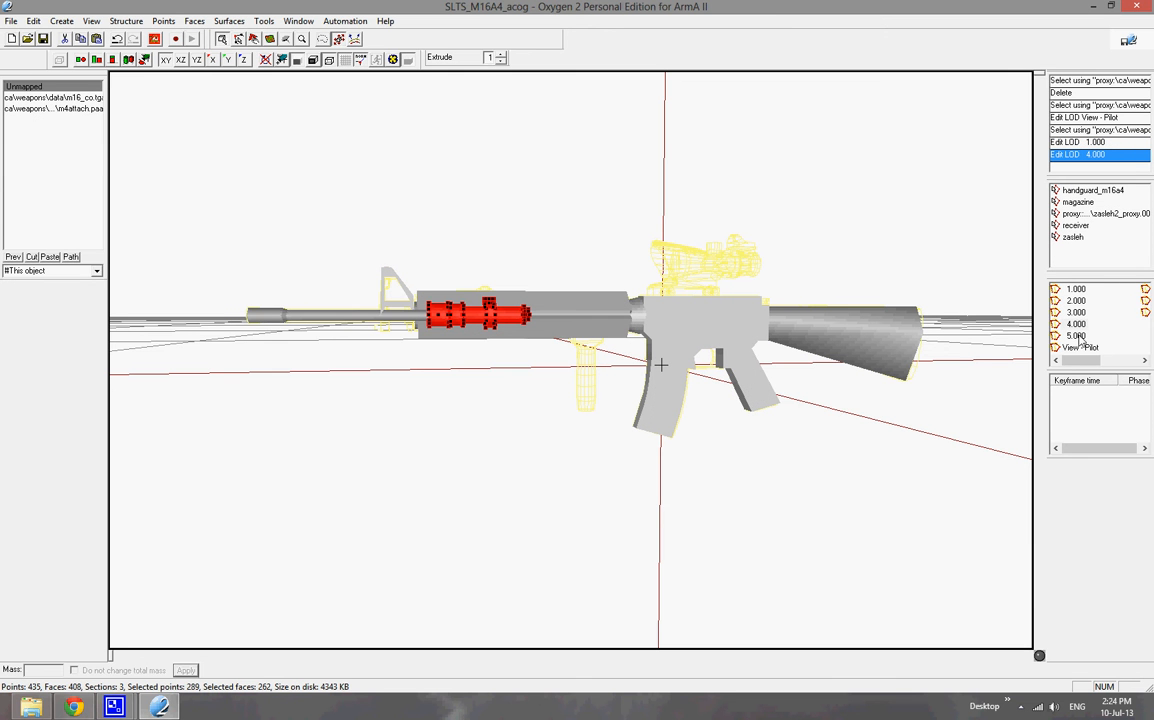
click(1076, 336)
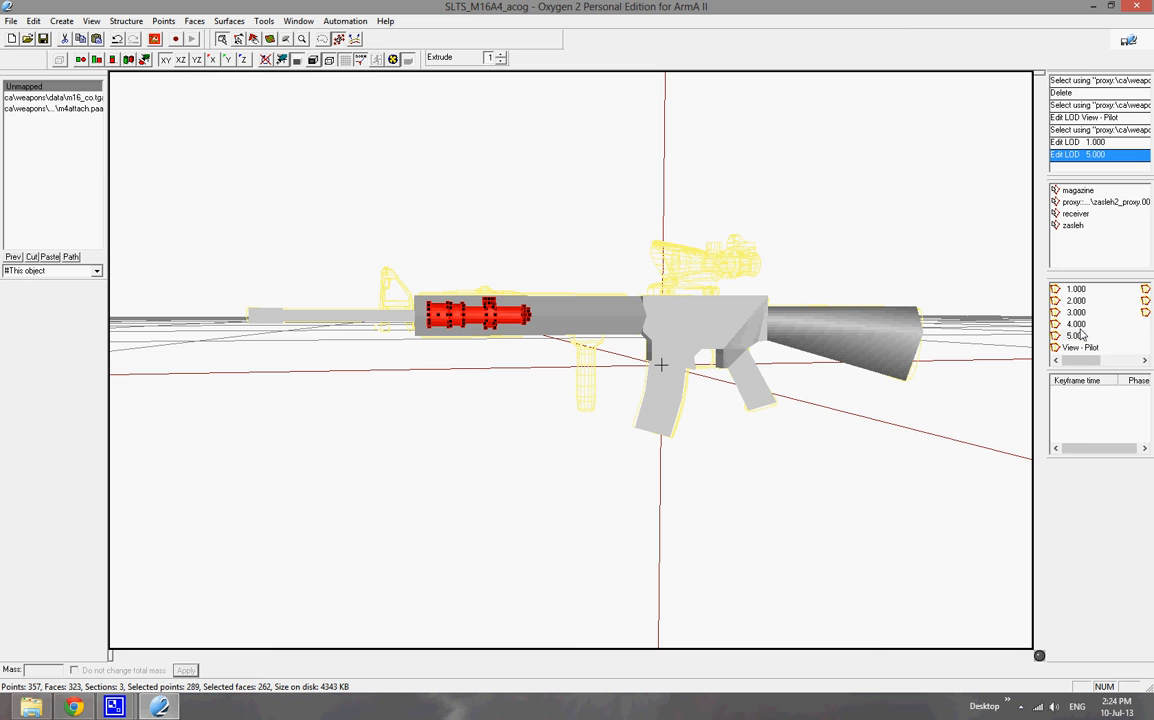
click(1073, 291)
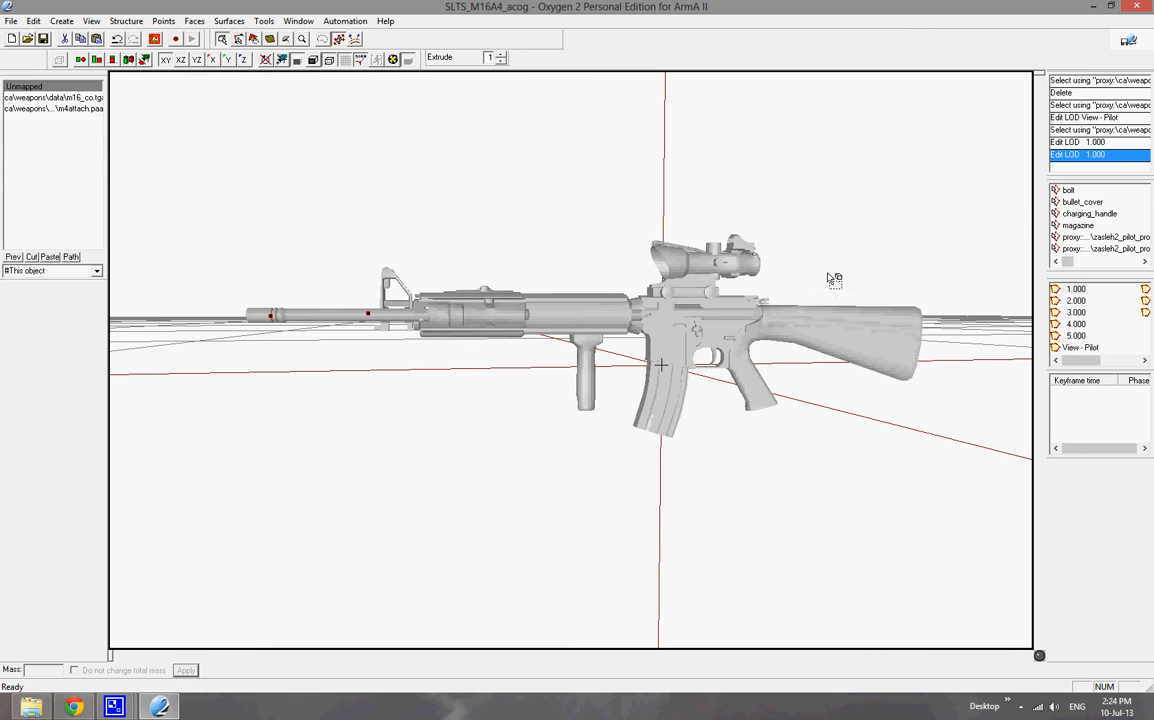
click(827, 288)
middle_drag(827, 288, 847, 311)
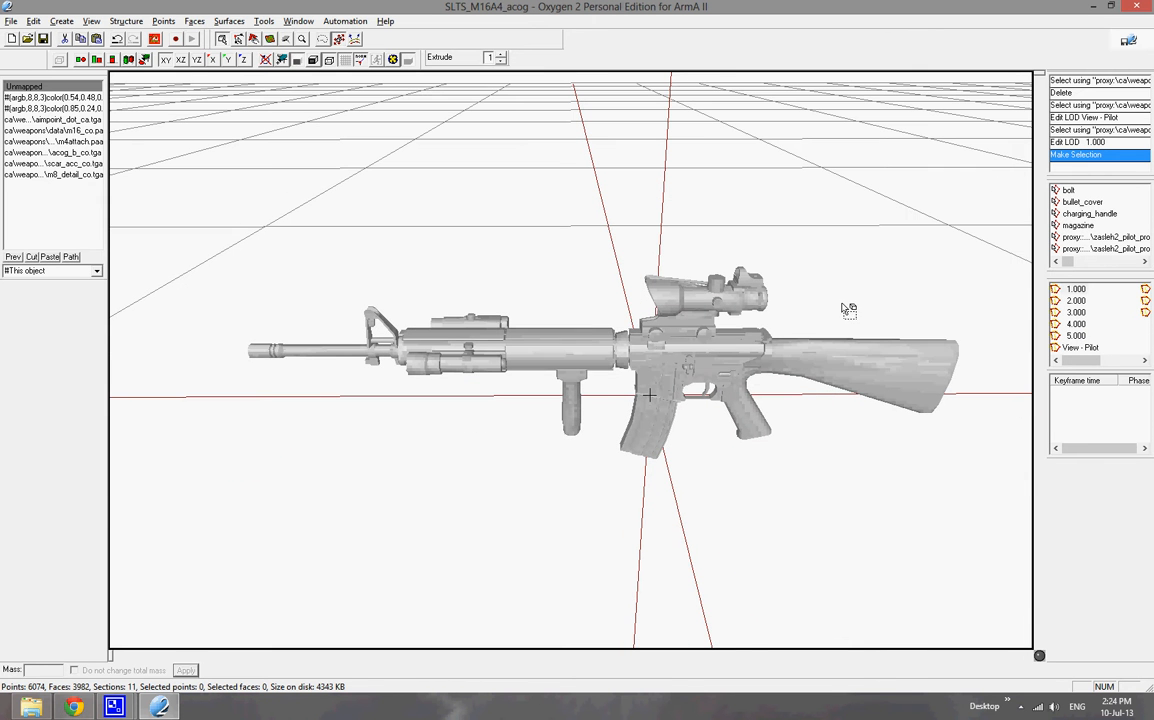
Compare the handguard and receiver detail of the View - Pilot LOD with LOD 1.000
click(1078, 348)
scroll(669, 257, up, 4)
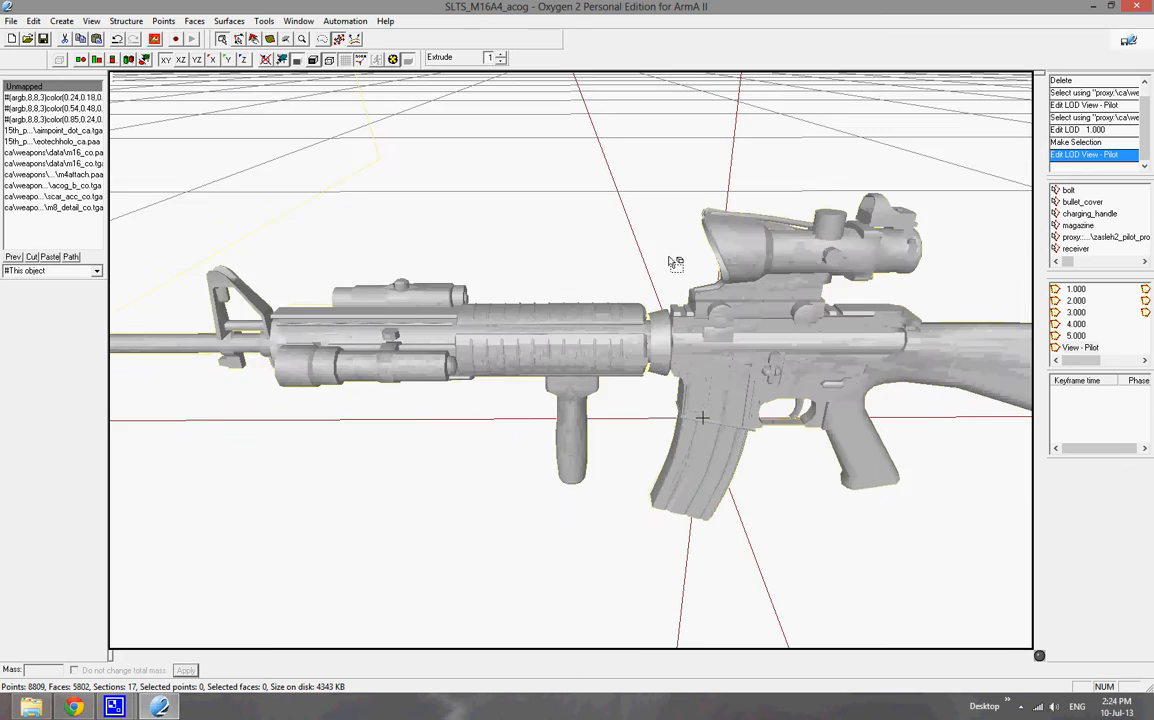
middle_drag(669, 257, 594, 196)
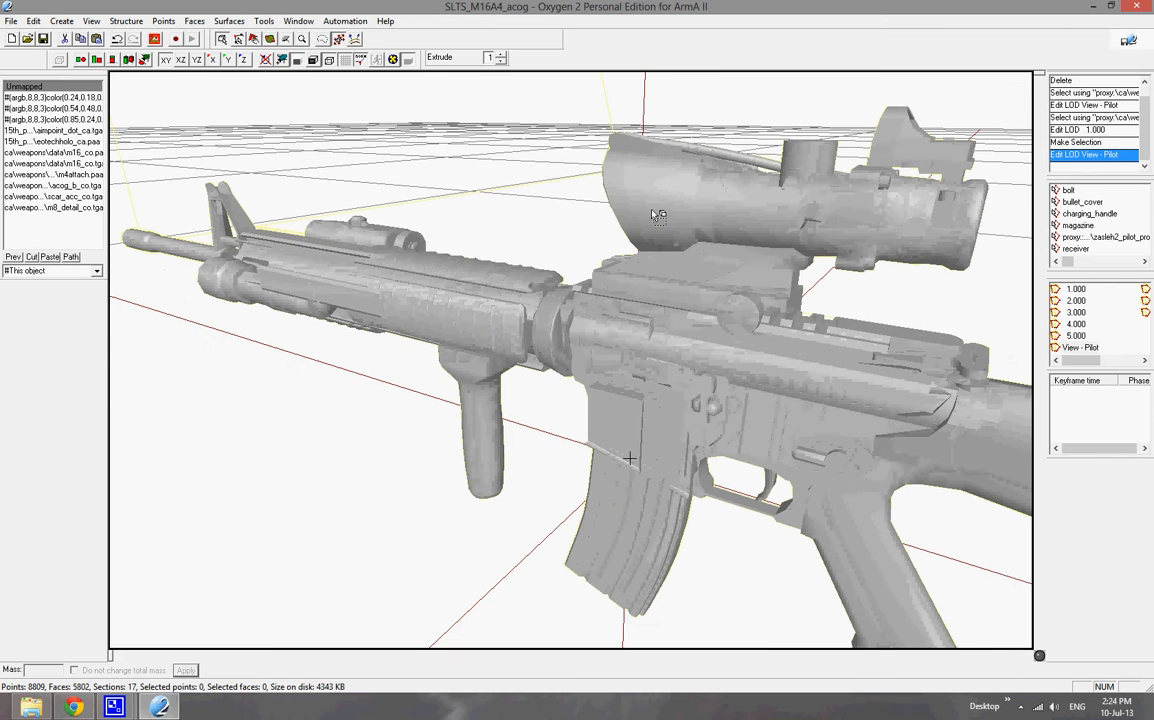
scroll(594, 196, up, 3)
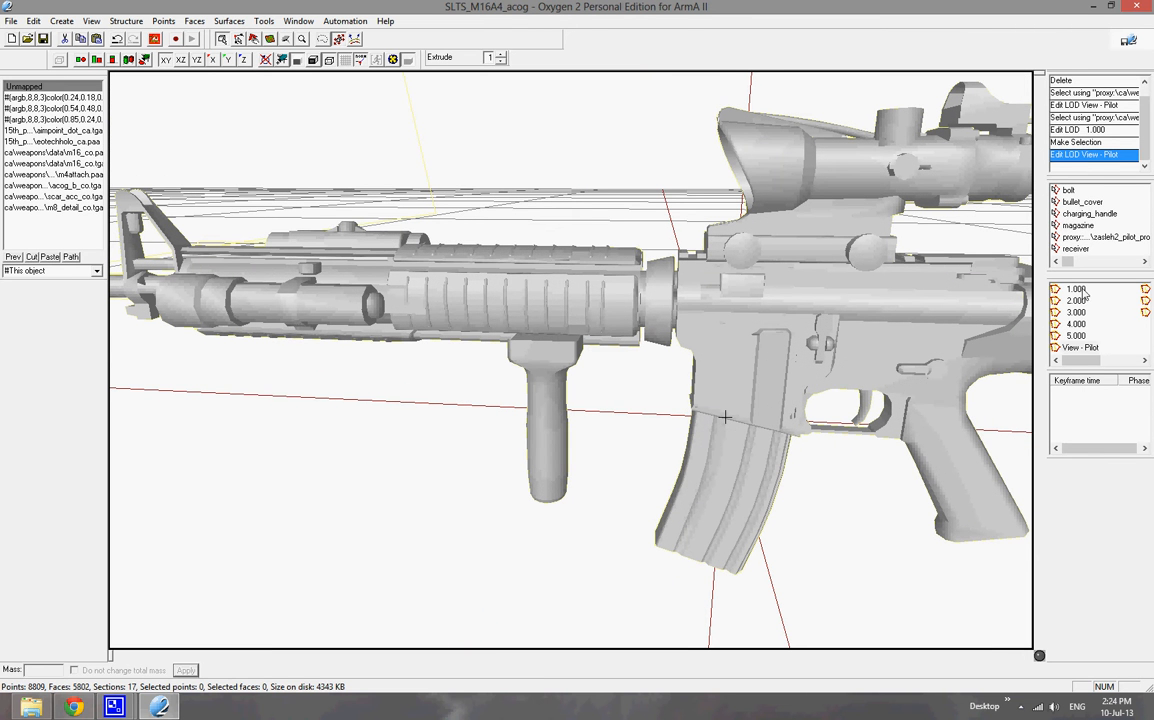
click(1079, 289)
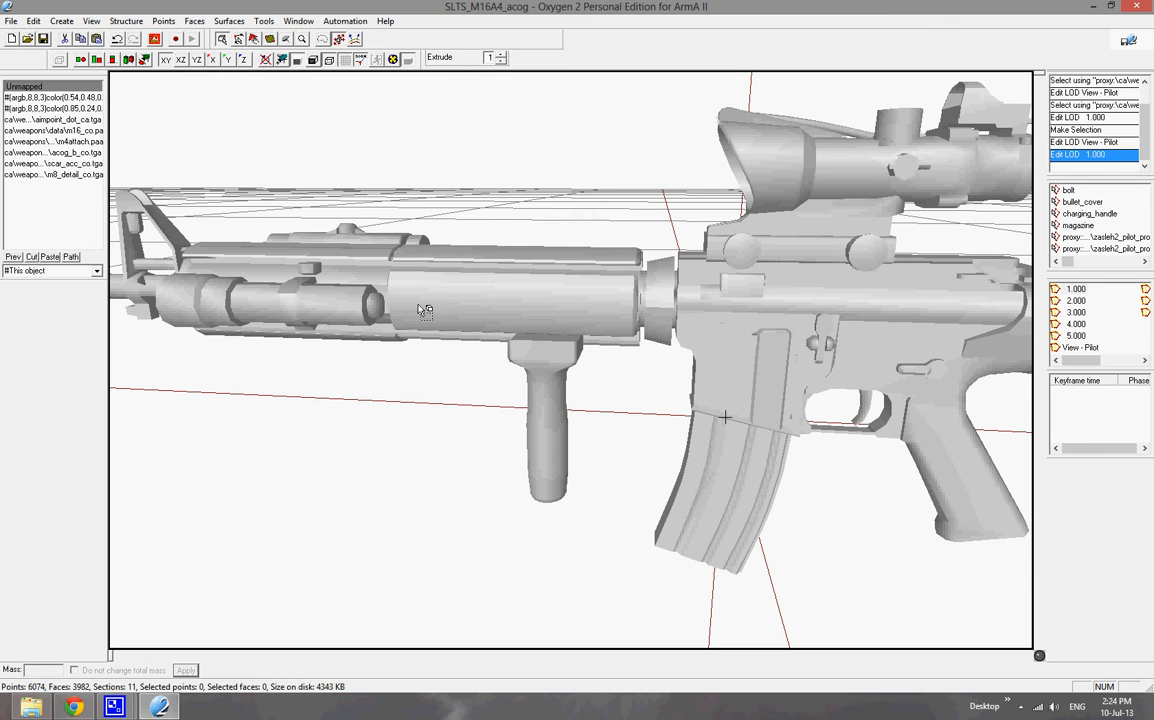
Return to the View - Pilot LOD and examine its handguard, rails and scope from several angles
click(1080, 347)
click(910, 262)
middle_drag(905, 267, 180, 250)
click(477, 152)
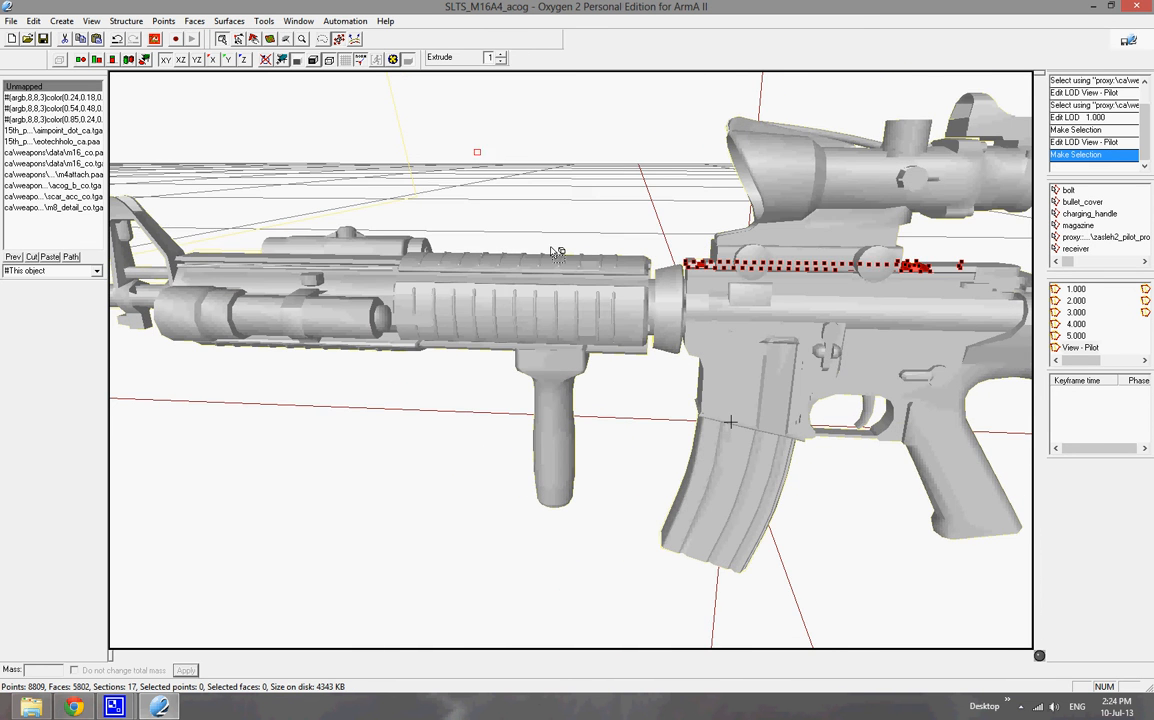
middle_drag(580, 227, 480, 230)
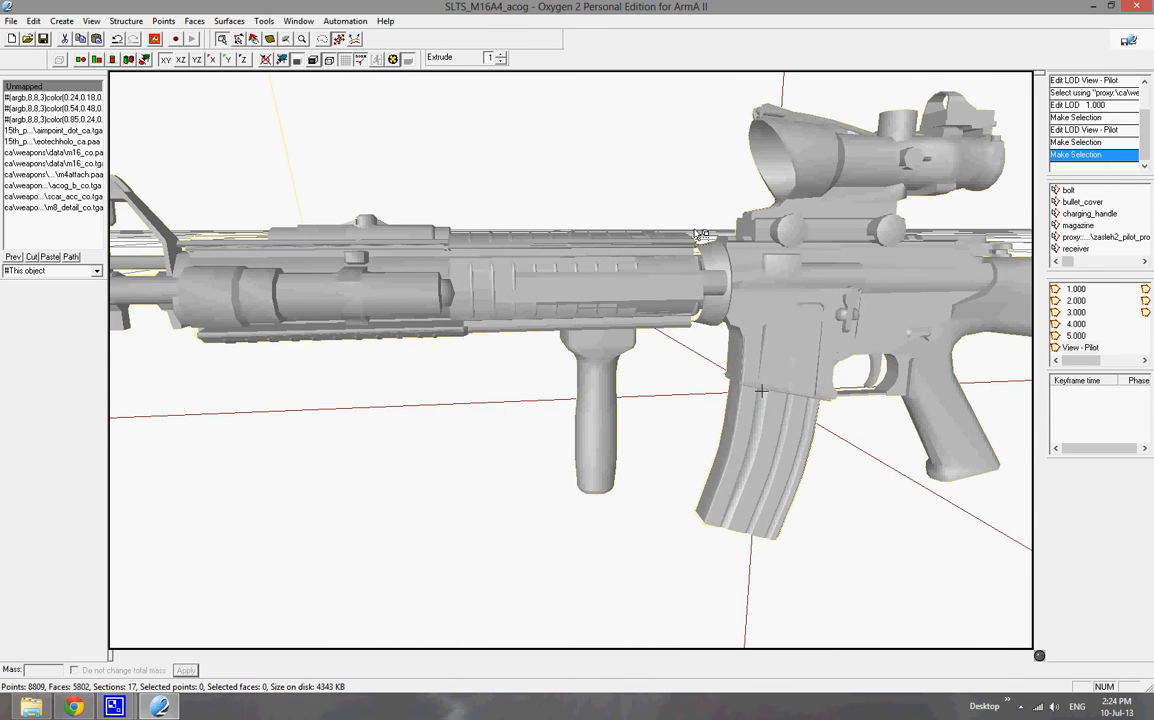
middle_drag(630, 214, 698, 242)
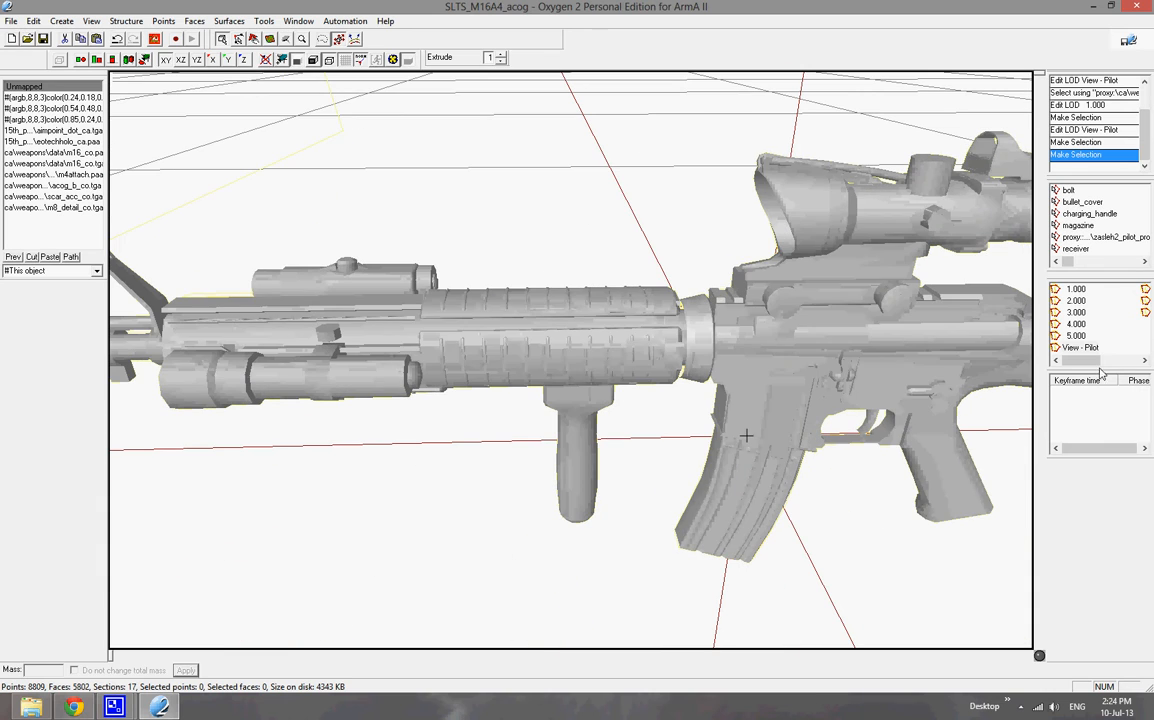
Show the model in wireframe and compare the mesh density of the View - Pilot LOD with LOD 1.000
click(281, 59)
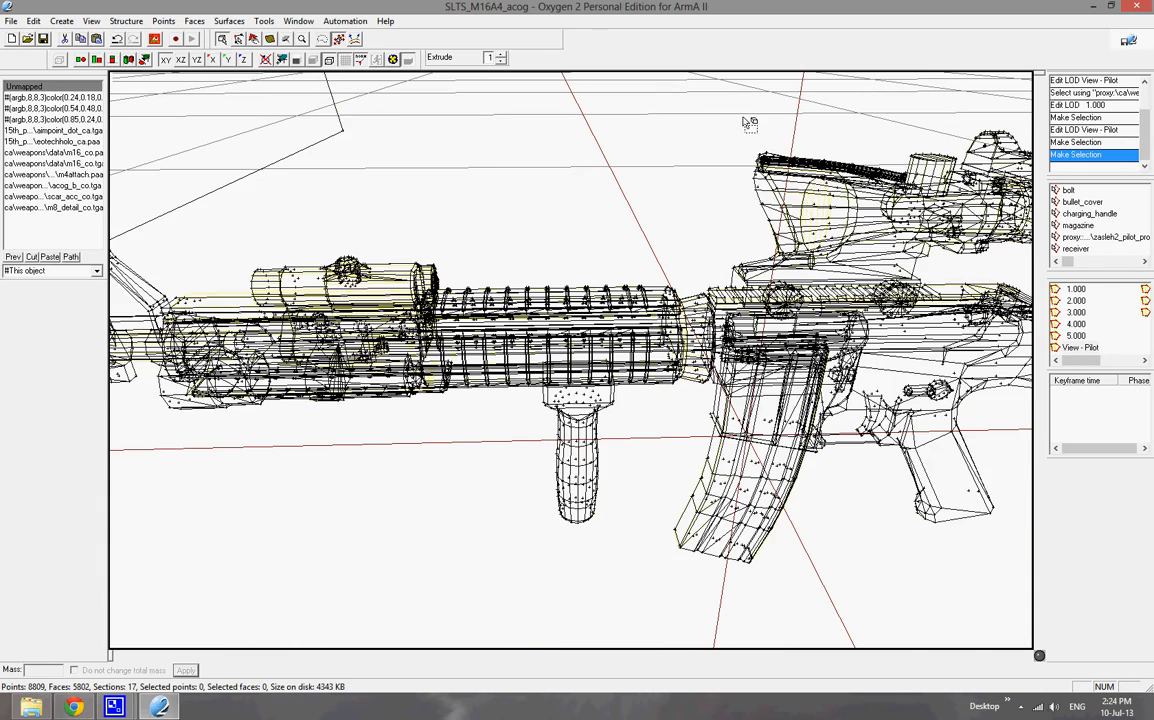
mouse_move(674, 109)
middle_down()
mouse_move(752, 113)
mouse_move(912, 185)
mouse_move(985, 187)
middle_up()
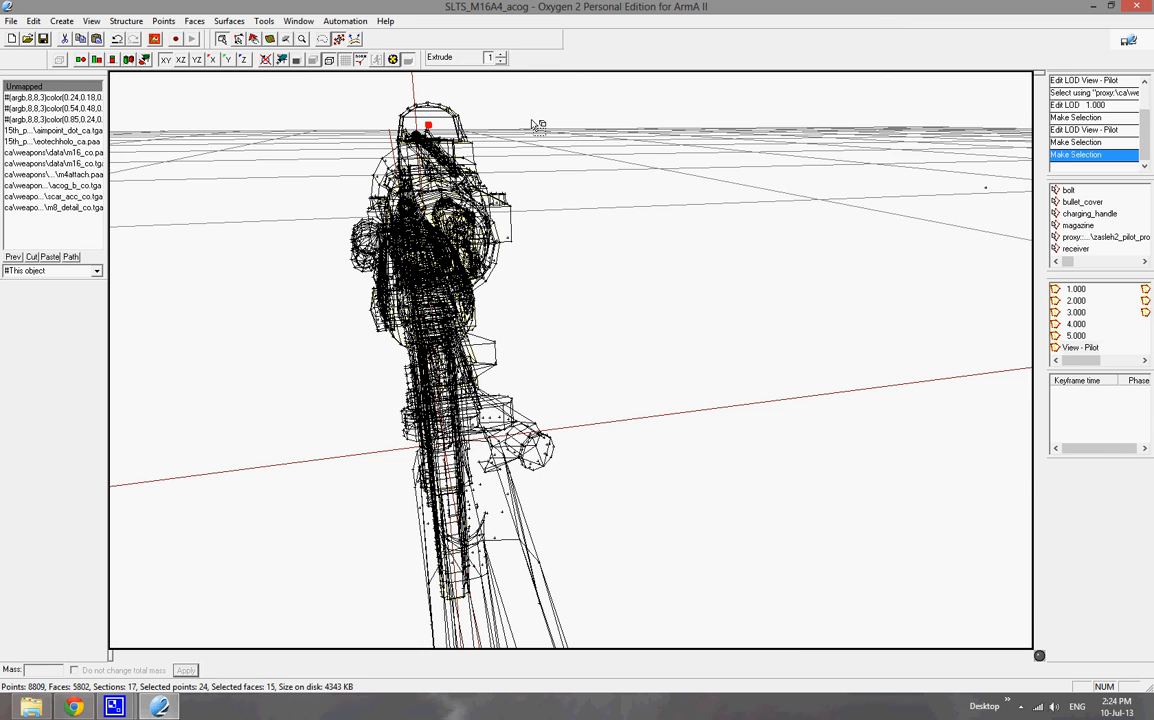
middle_drag(445, 194, 1147, 255)
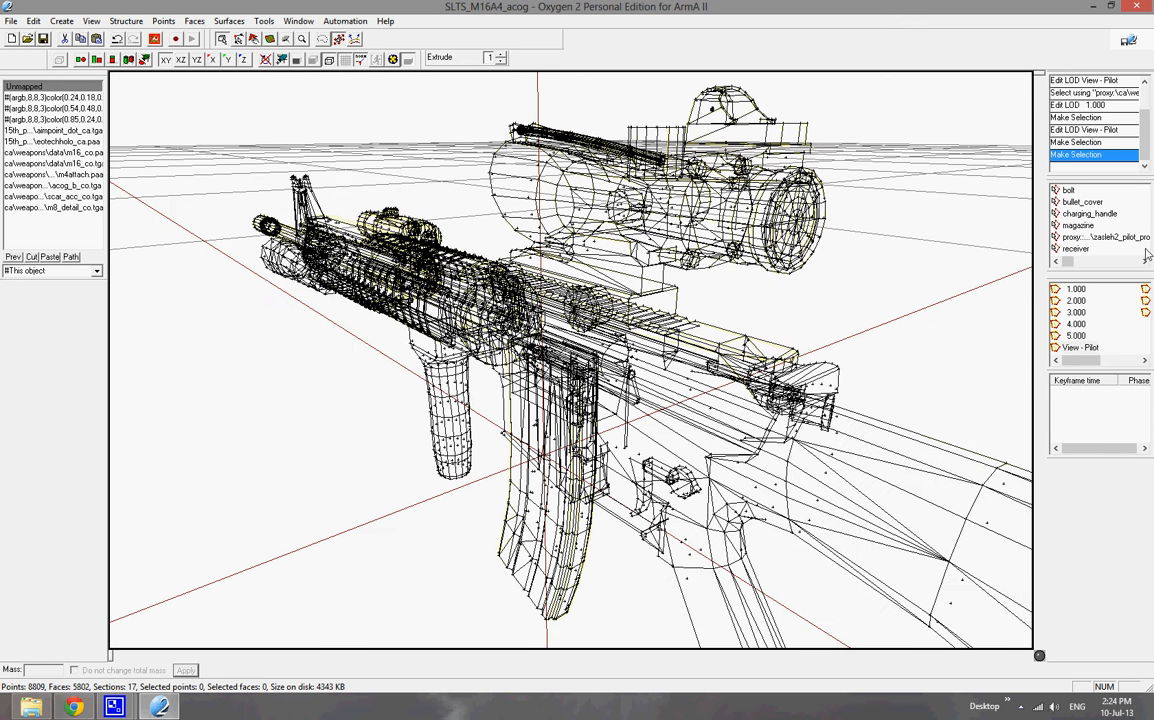
click(1074, 289)
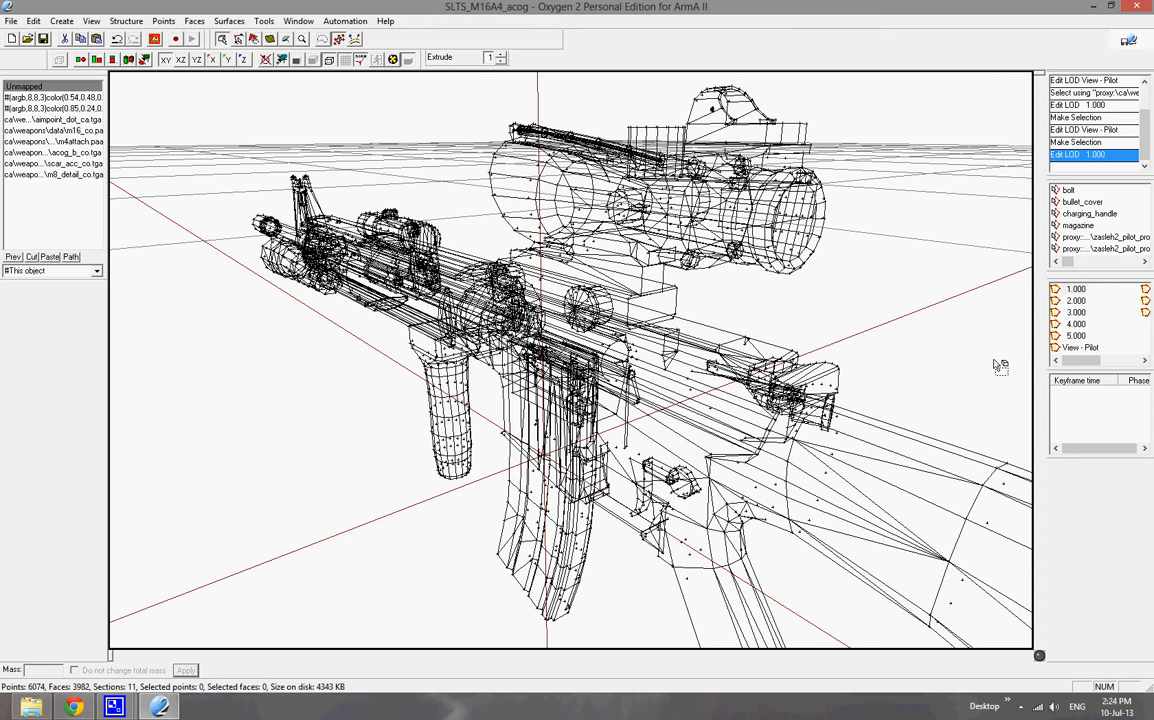
click(1082, 347)
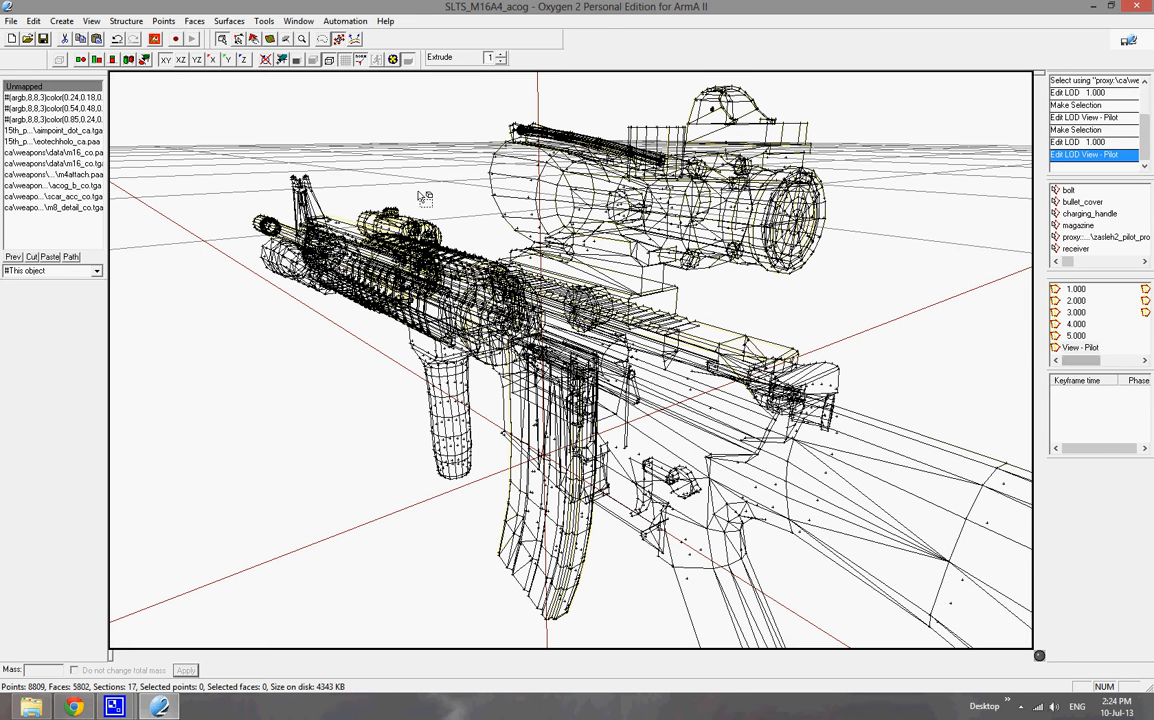
Open the ShadowVolume 0.000 LOD, clear its point selection and examine the simplified shadow mesh
scroll(1100, 325, down, 3)
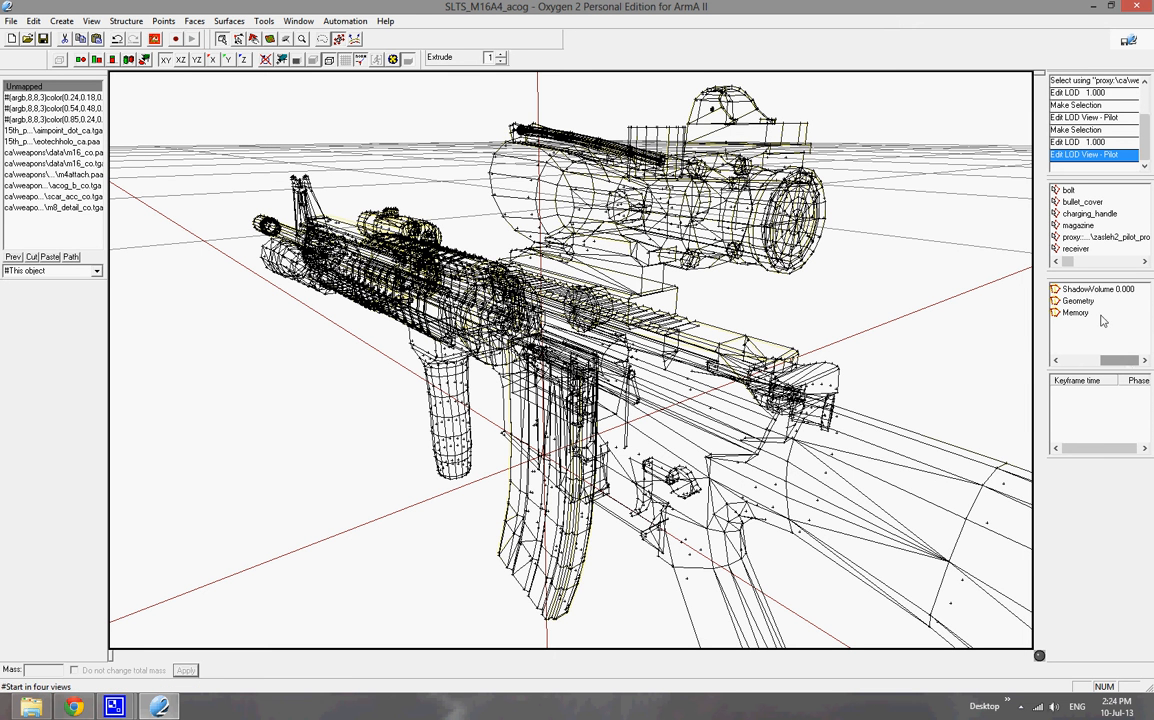
click(1095, 289)
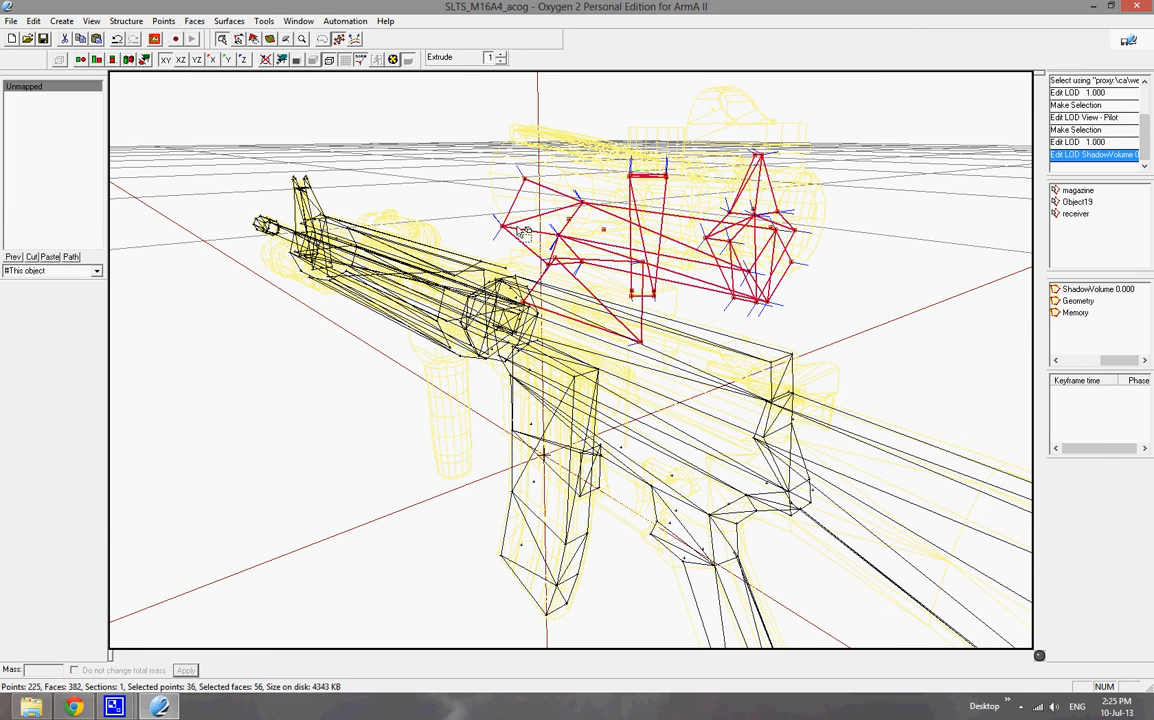
click(564, 188)
middle_drag(556, 188, 570, 188)
Open the Geometry LOD and examine its simplified component blocks from both sides of the rifle
click(1076, 301)
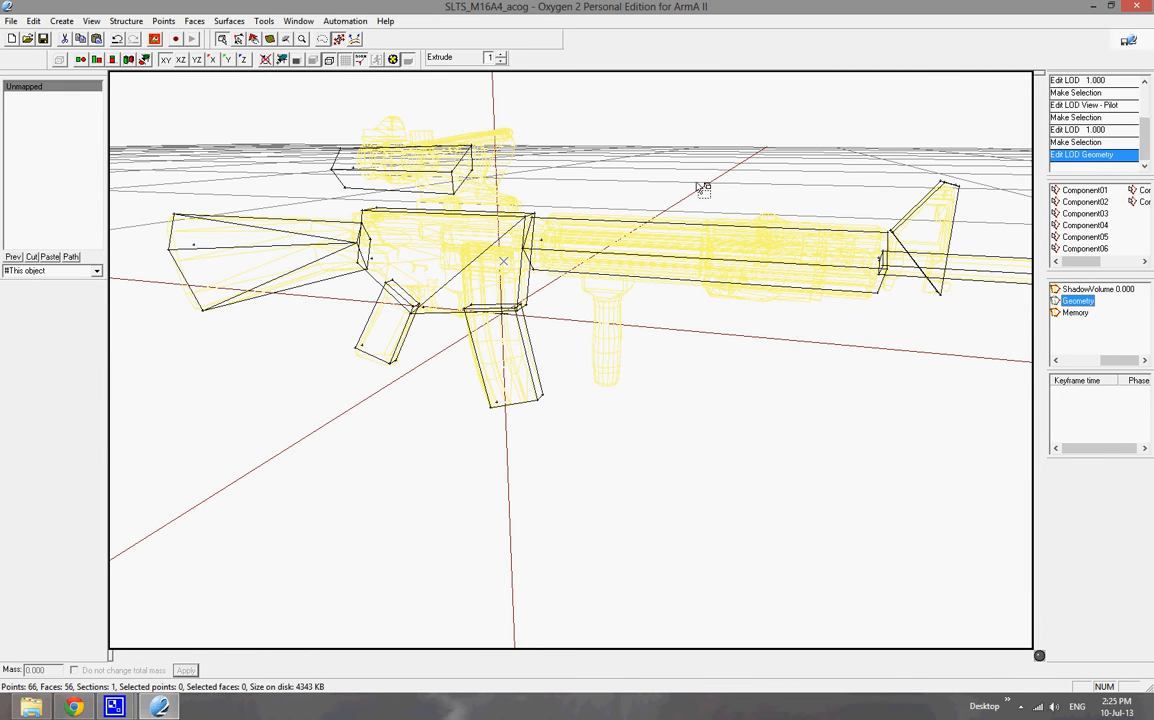
scroll(785, 192, down, 5)
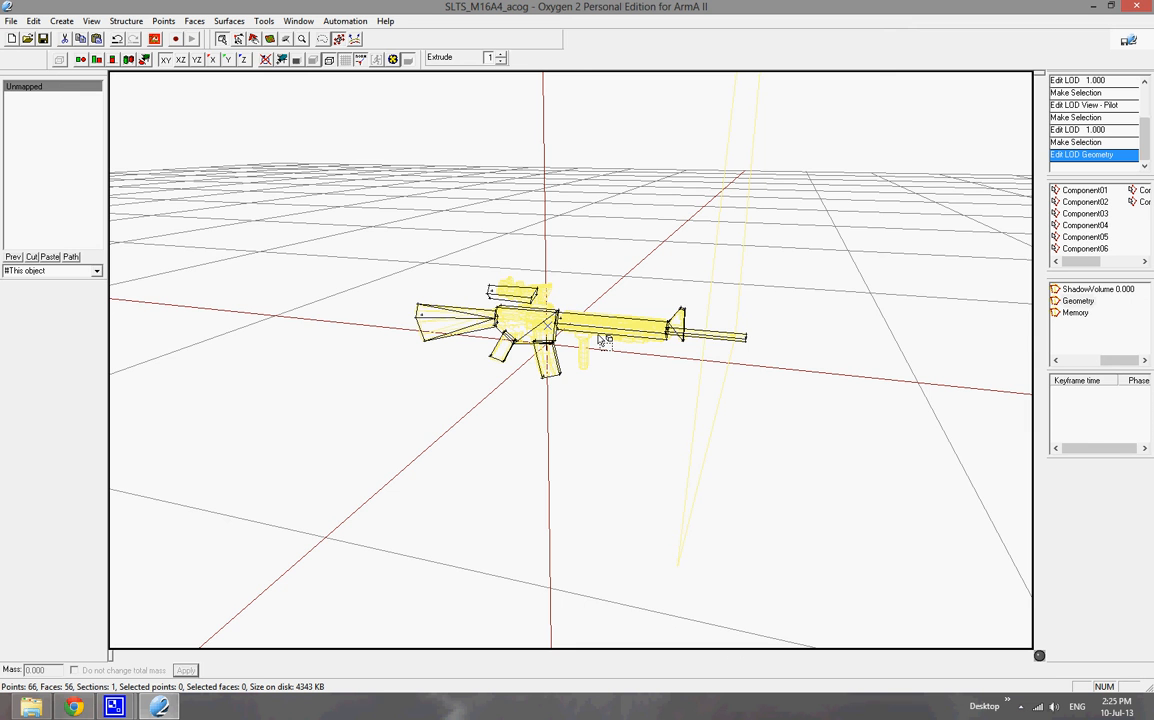
middle_drag(549, 277, 505, 257)
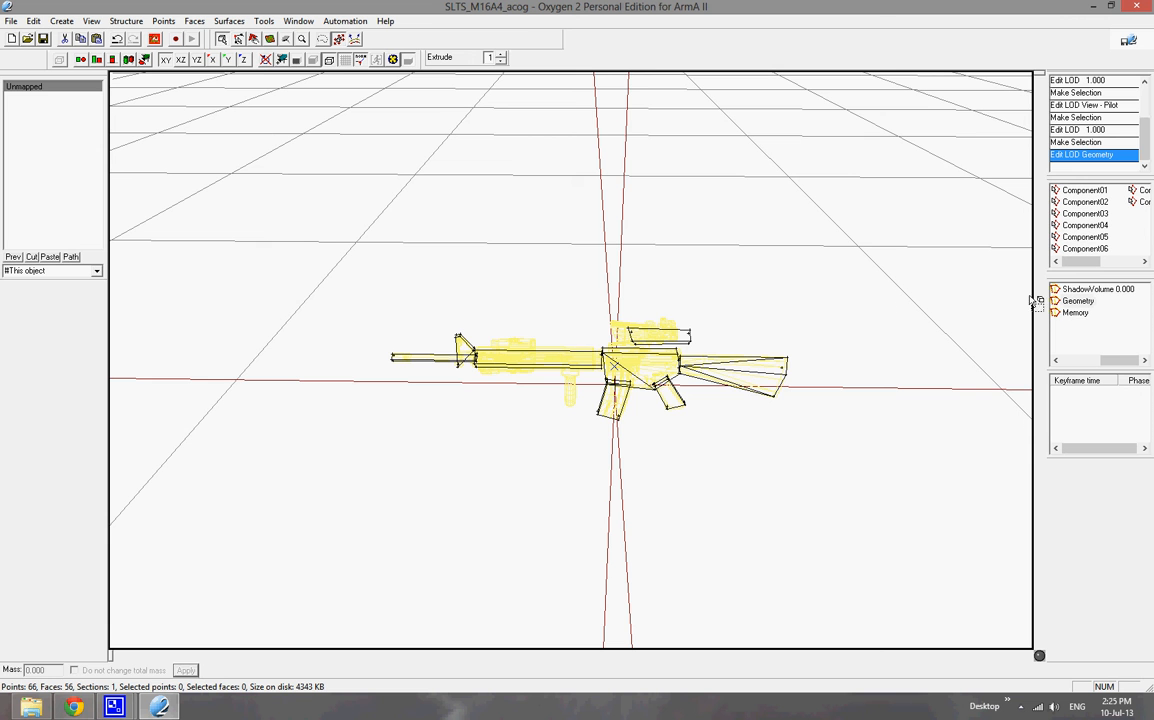
Open the Memory LOD and locate the flash and flash dir points on the handguard flashlight
click(1077, 314)
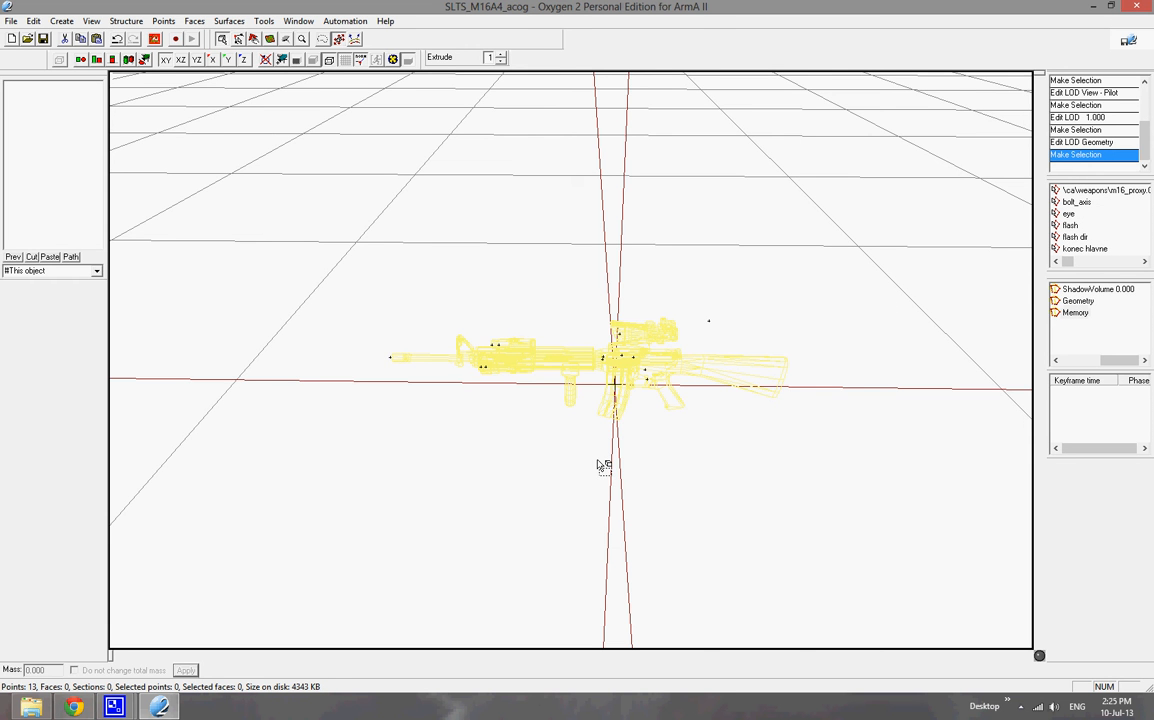
scroll(700, 320, up, 5)
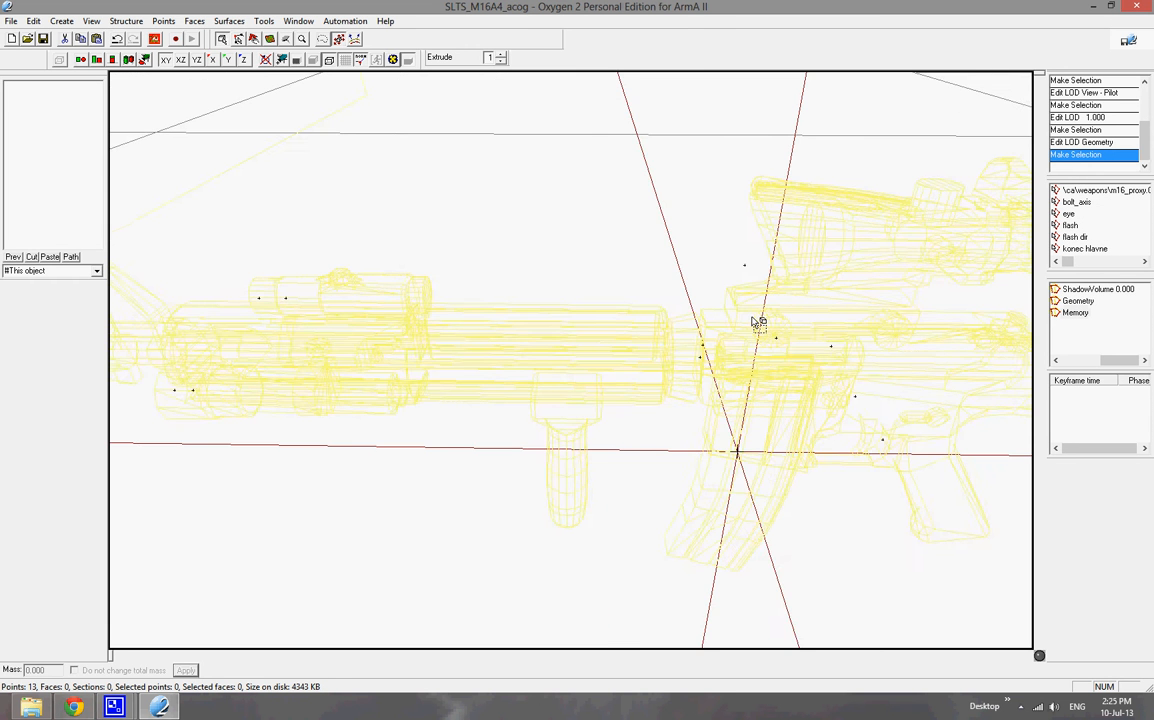
right_drag(752, 318, 672, 282)
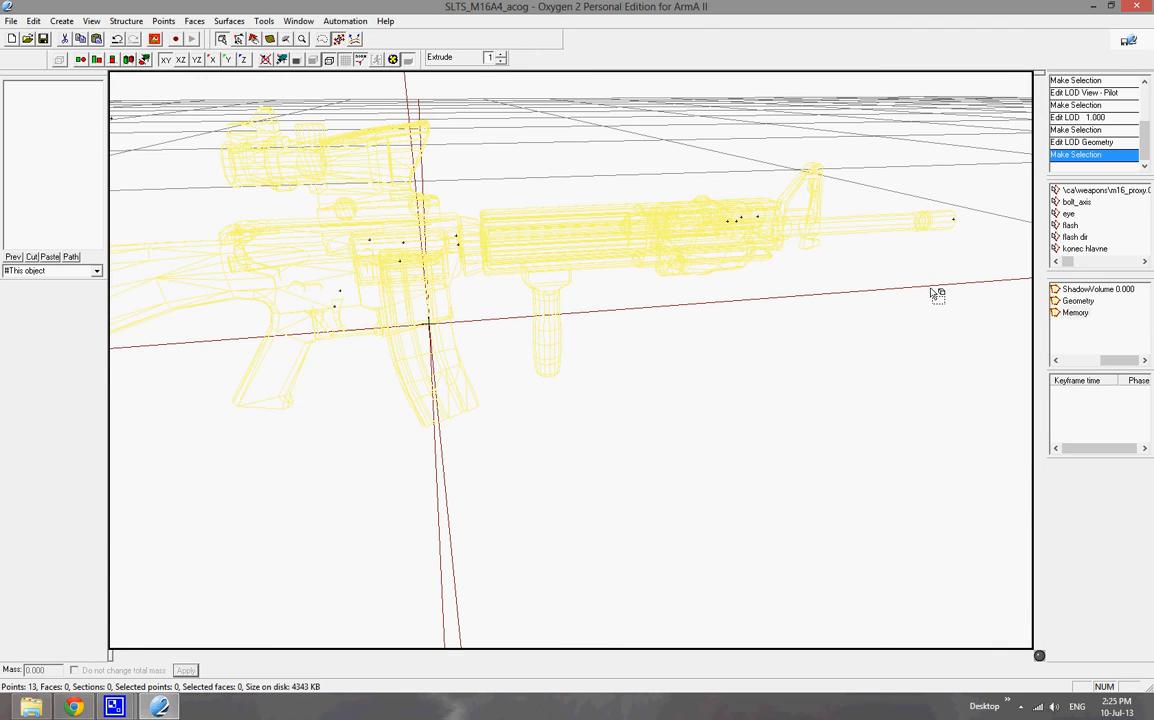
click(1070, 226)
click(1074, 238)
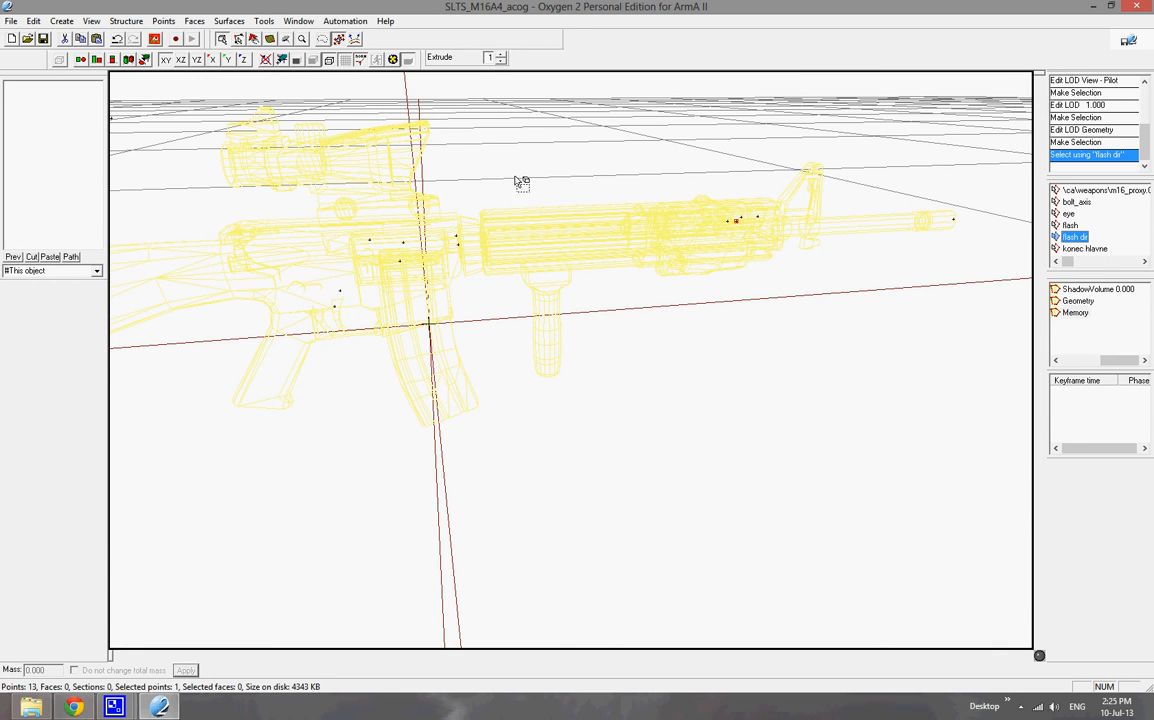
middle_drag(747, 164, 768, 170)
Locate the laser pos and laser dir memory points by selecting each named selection
click(1085, 262)
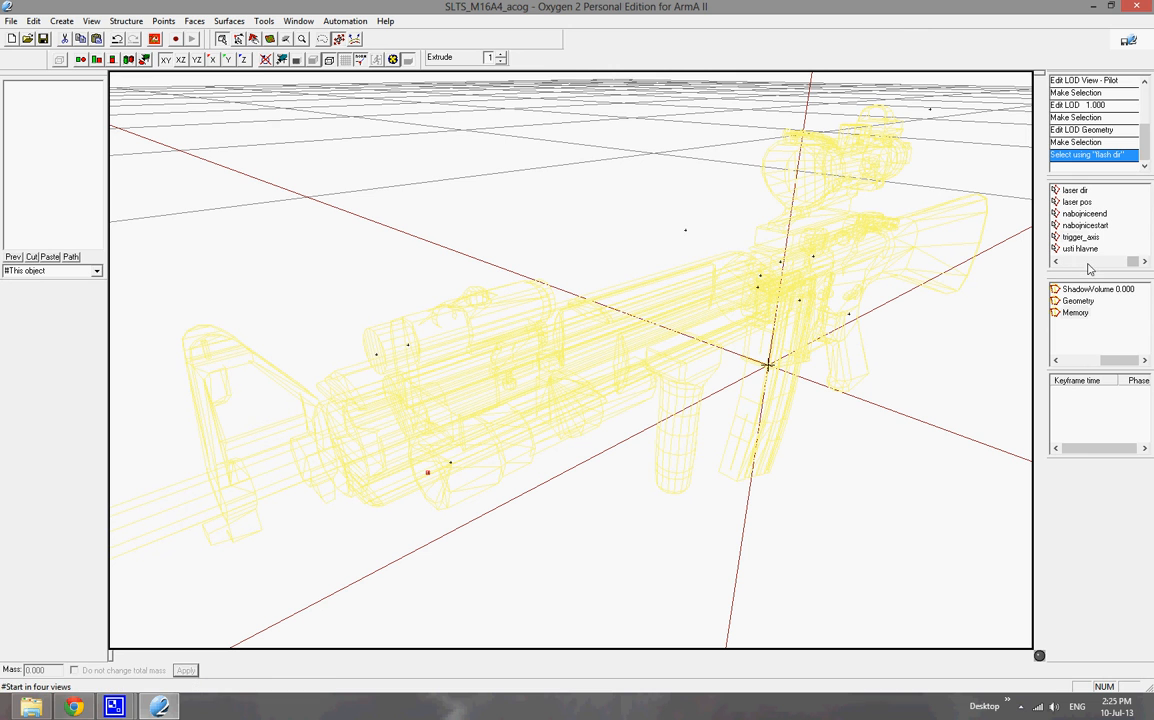
click(1077, 202)
click(1076, 190)
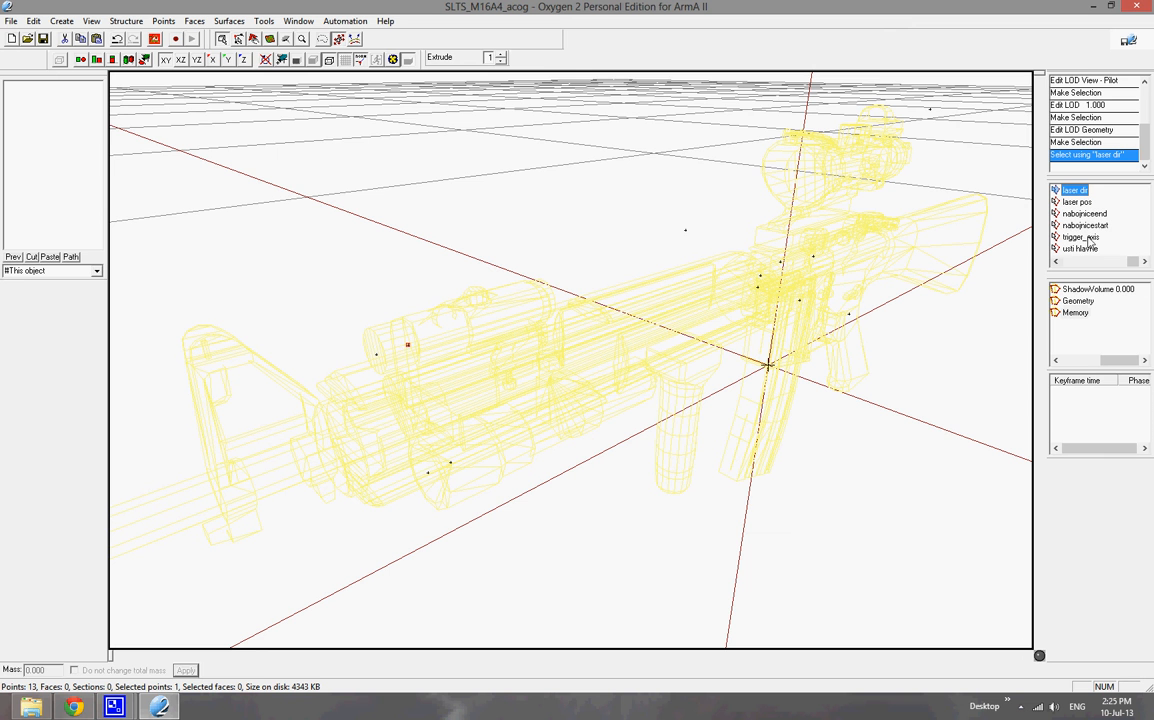
Locate the nabojnicestart and nabojniceend memory points beside the receiver, then clear the selection
click(1085, 226)
middle_drag(935, 267, 958, 270)
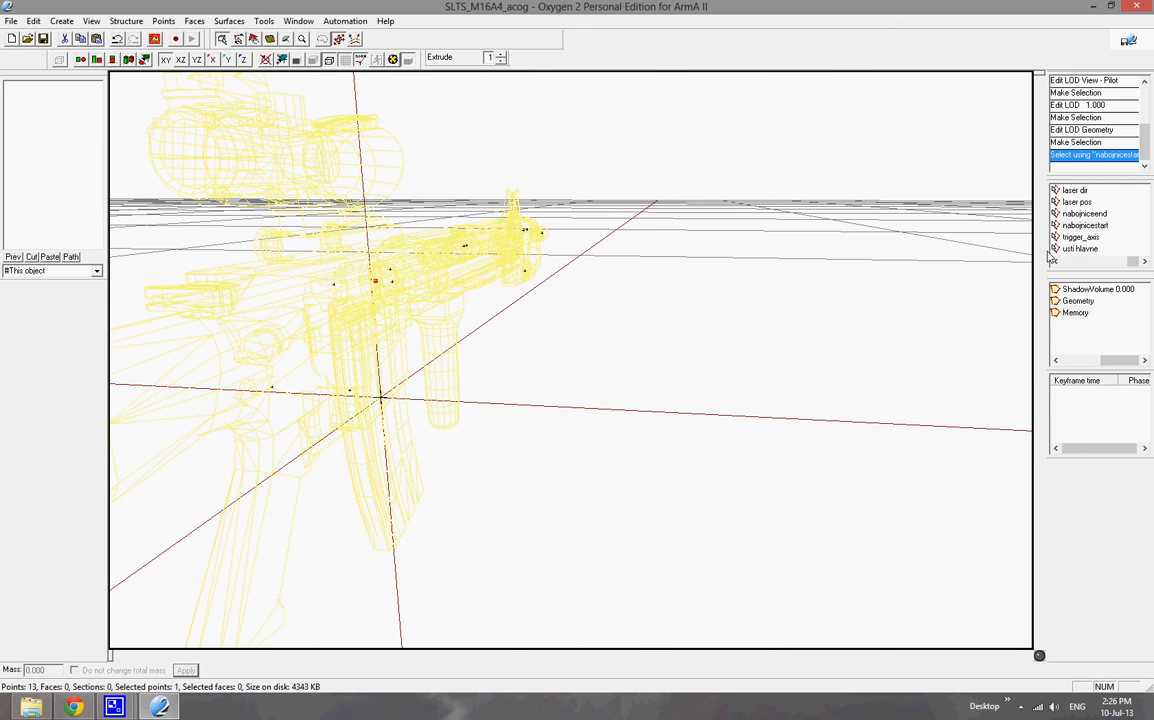
middle_drag(1048, 256, 1012, 270)
middle_drag(713, 260, 711, 260)
click(1084, 213)
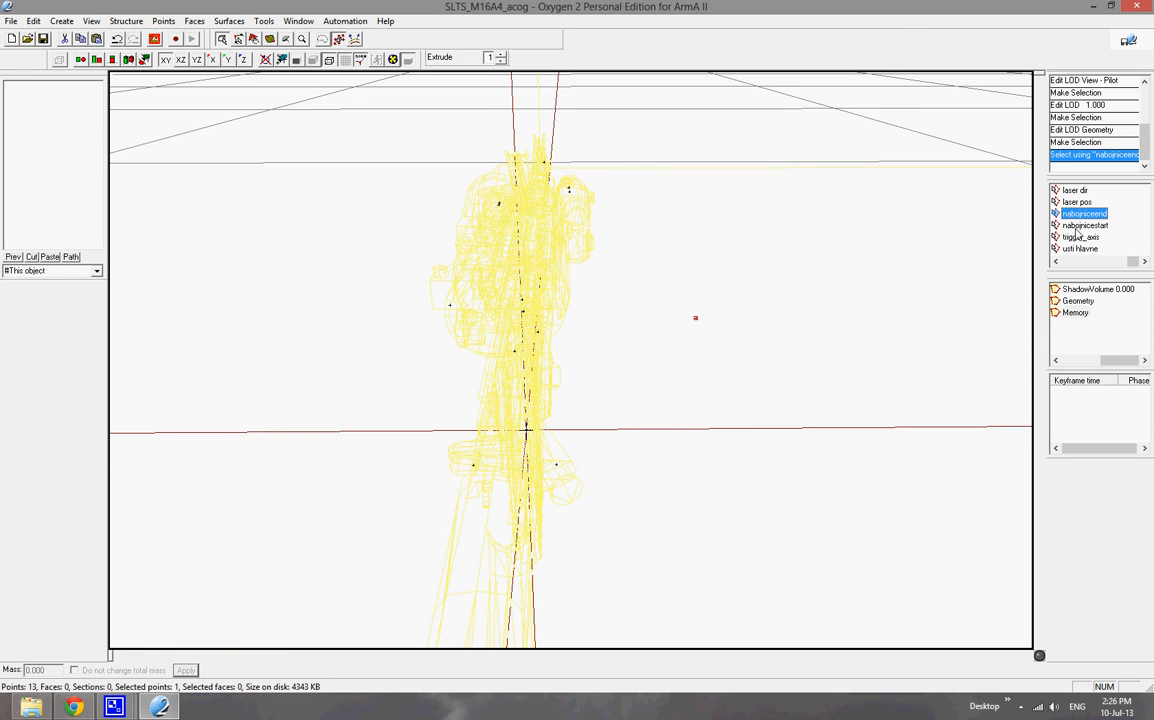
click(660, 296)
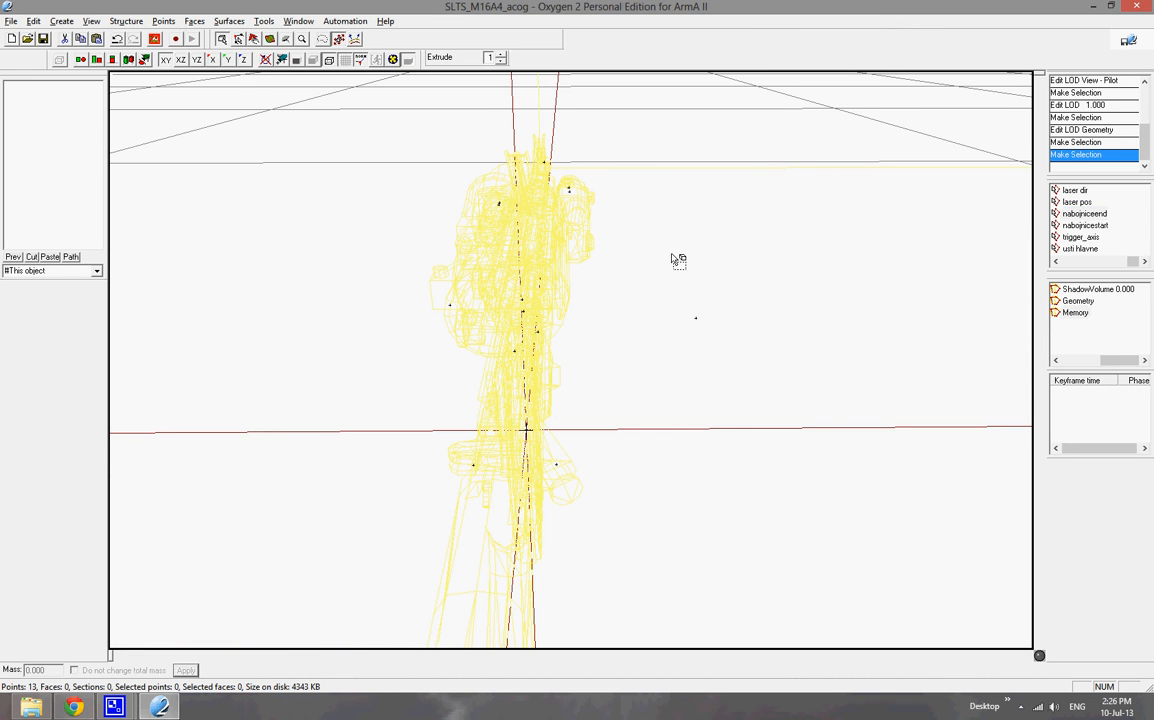
Select the usti hlavne memory point and examine its position on the rifle
middle_drag(672, 259, 507, 291)
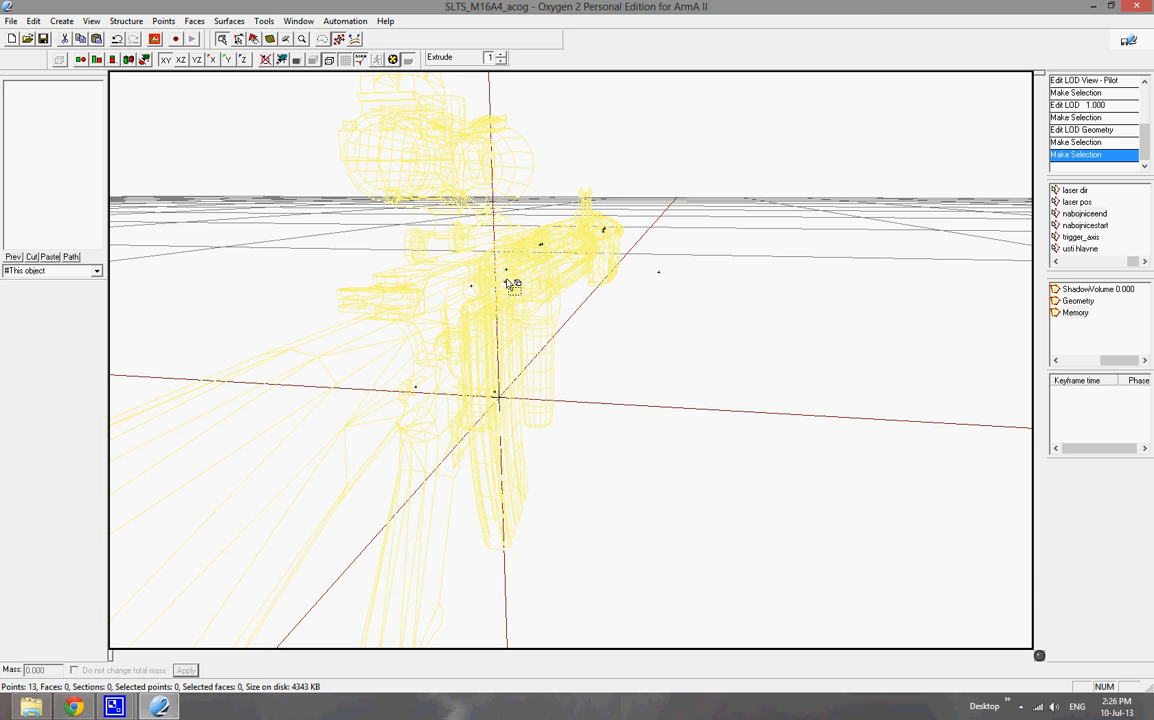
click(1080, 249)
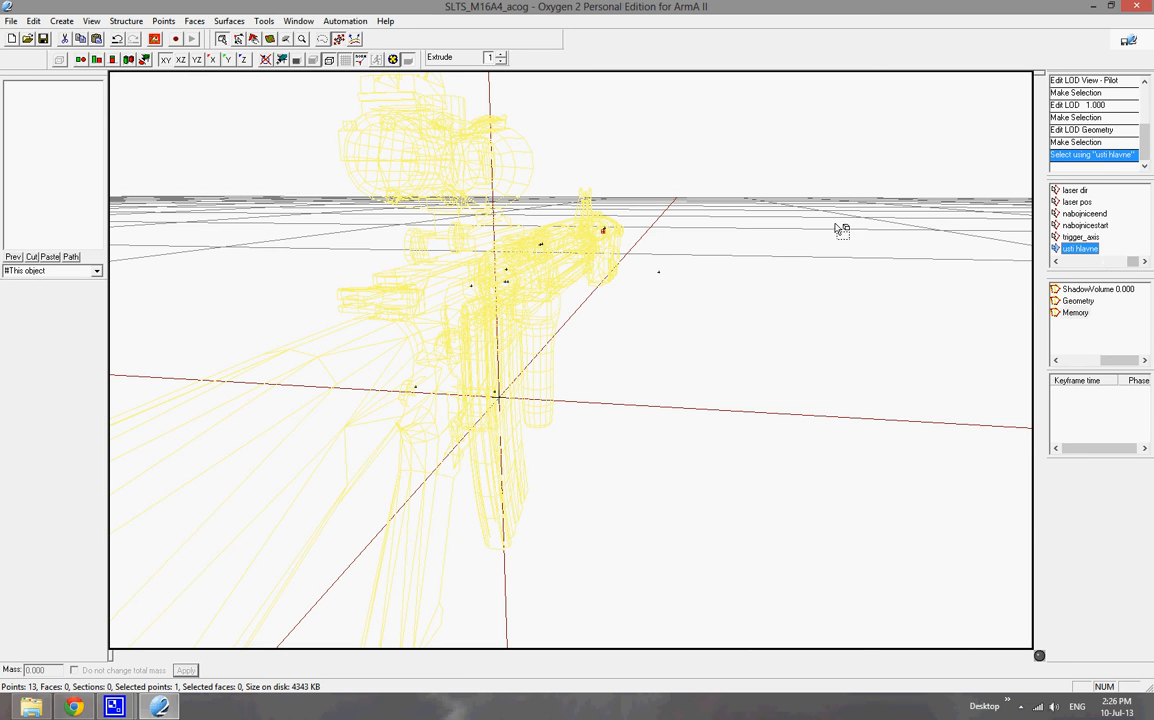
mouse_move(840, 227)
middle_down()
mouse_move(755, 206)
mouse_move(837, 206)
middle_up()
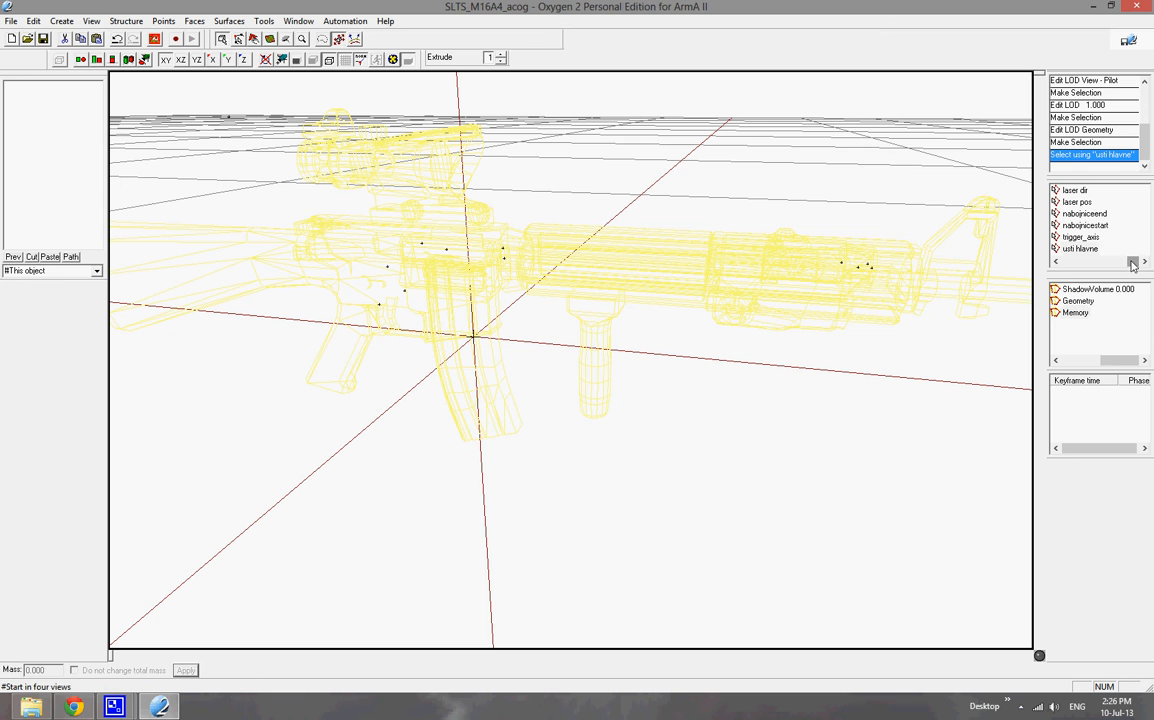
Select the konec hlavne memory point and examine its position together with the muzzle point from both sides of the rifle
scroll(788, 228, down, 3)
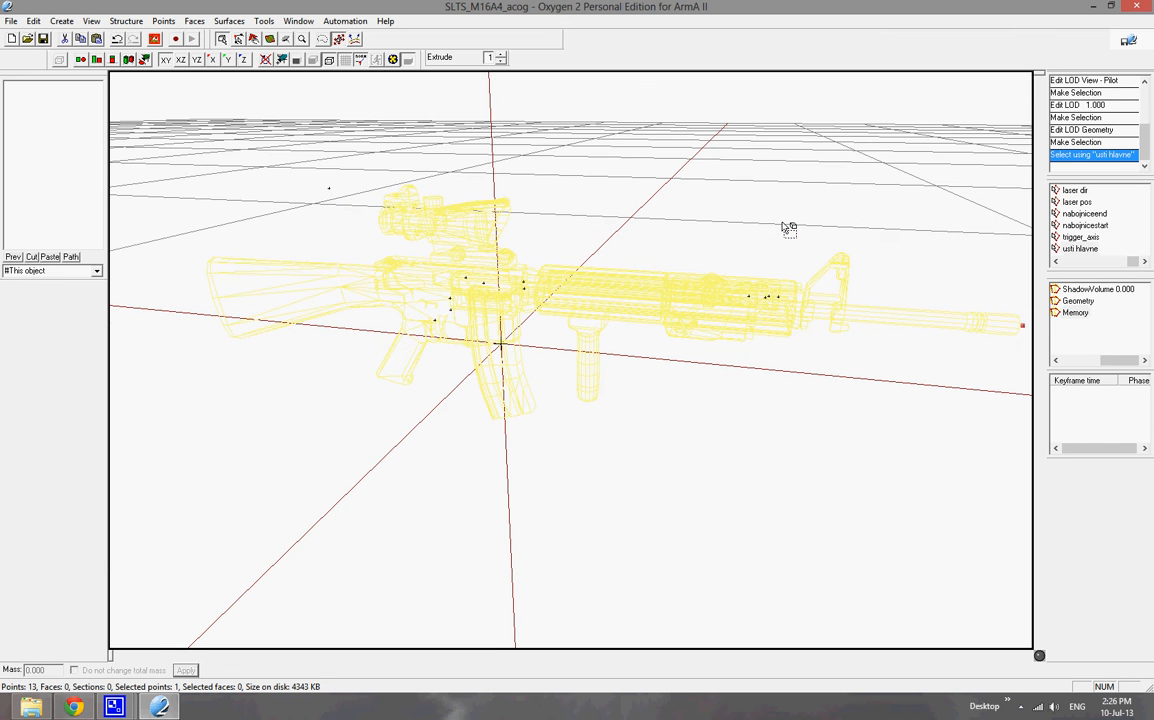
middle_drag(861, 210, 1151, 280)
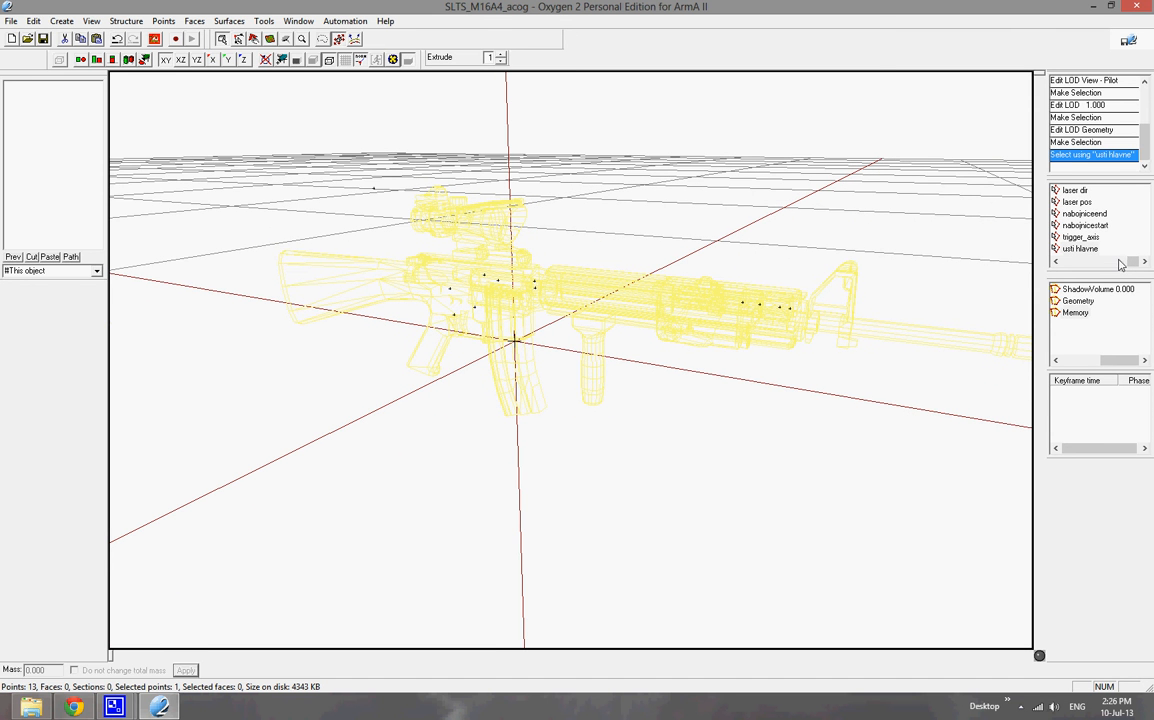
click(1121, 263)
click(1080, 250)
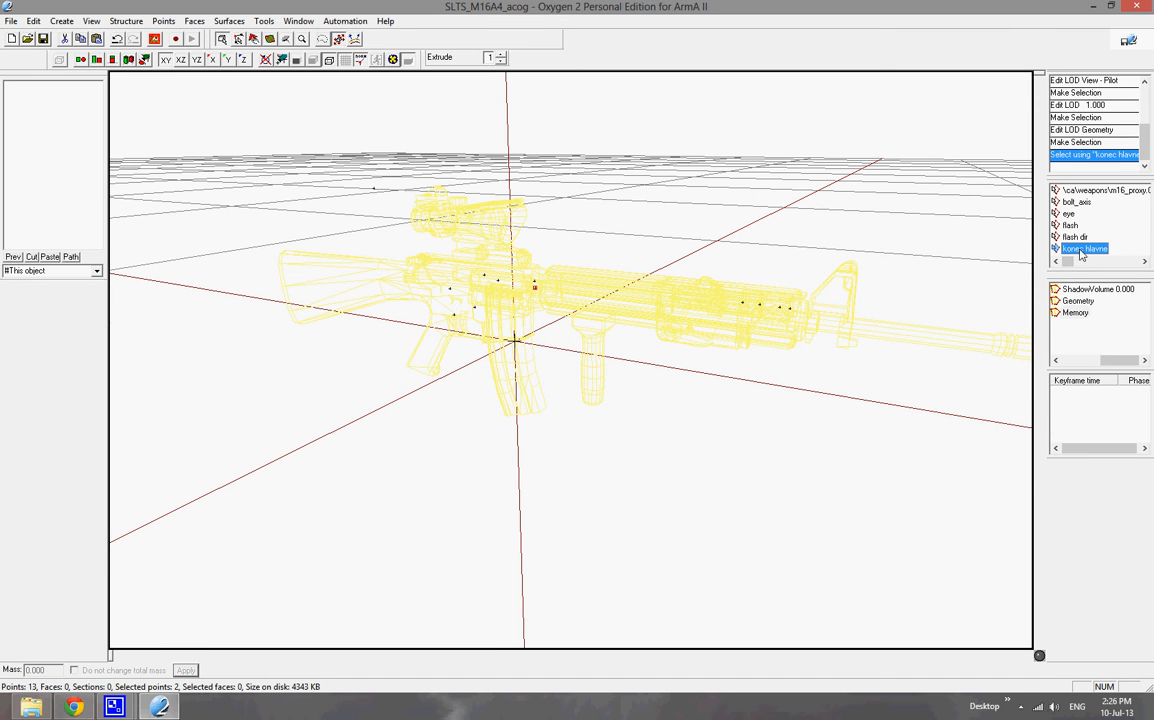
middle_drag(723, 234, 720, 232)
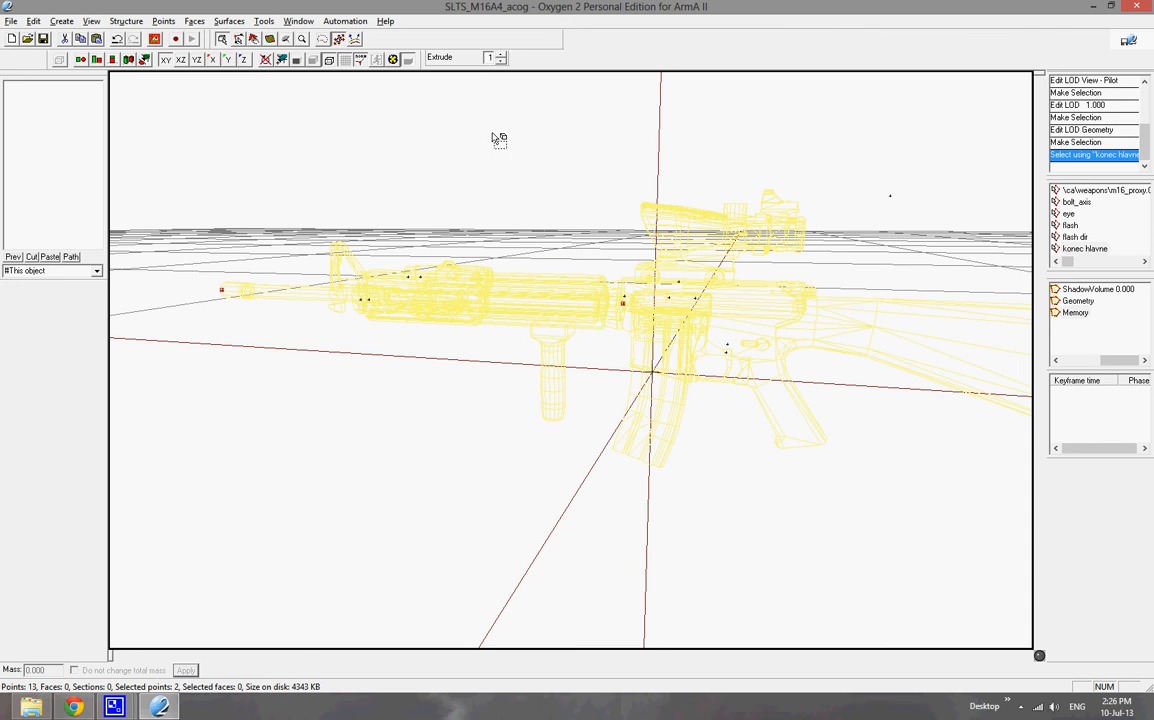
right_drag(354, 228, 423, 240)
right_drag(755, 250, 770, 250)
Select the bolt_axis memory points and examine their placement along the receiver from both sides
click(1077, 203)
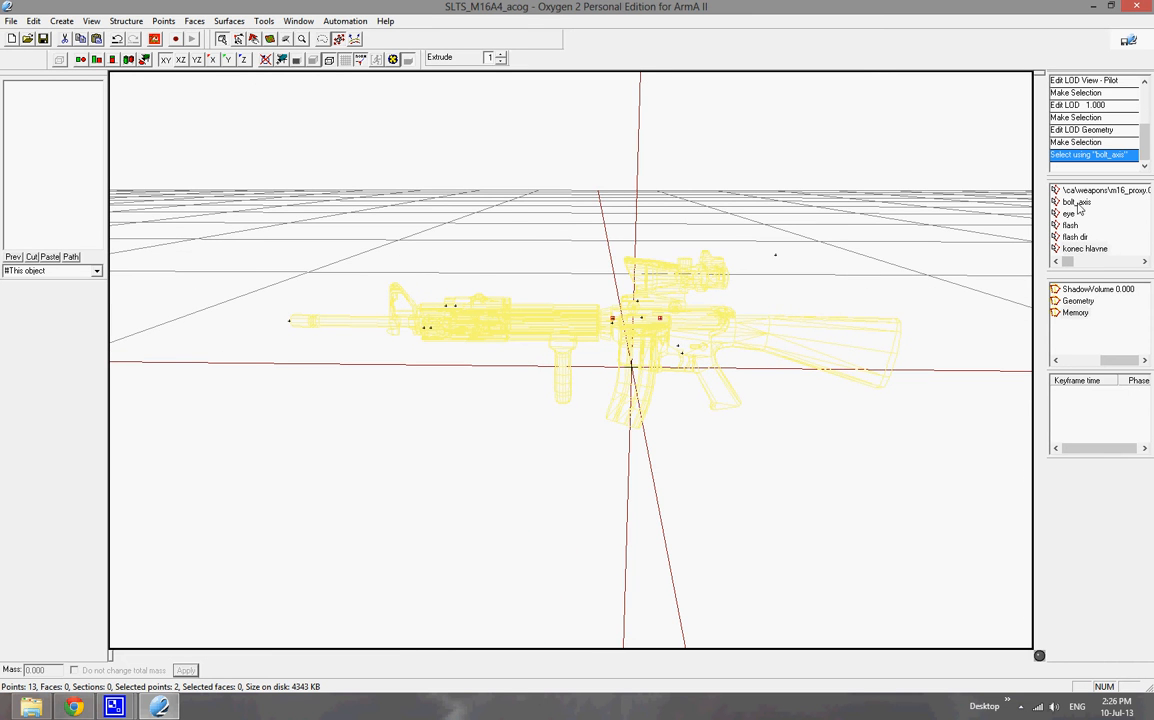
scroll(604, 313, up, 3)
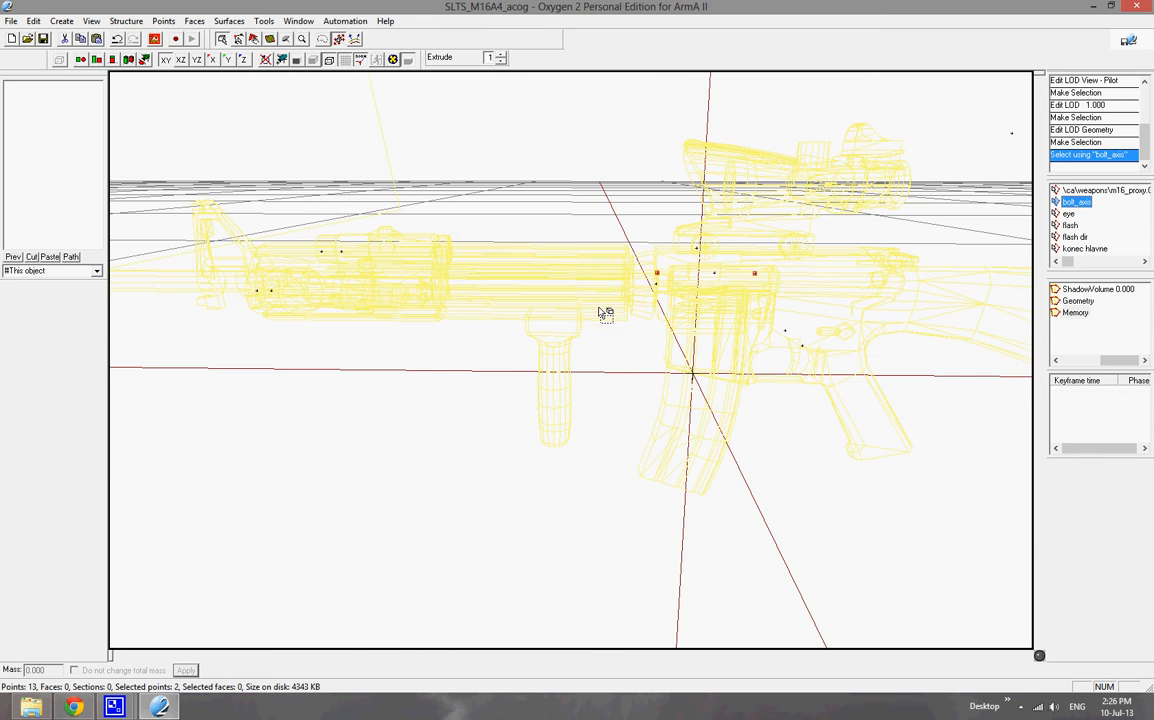
right_drag(627, 184, 1152, 328)
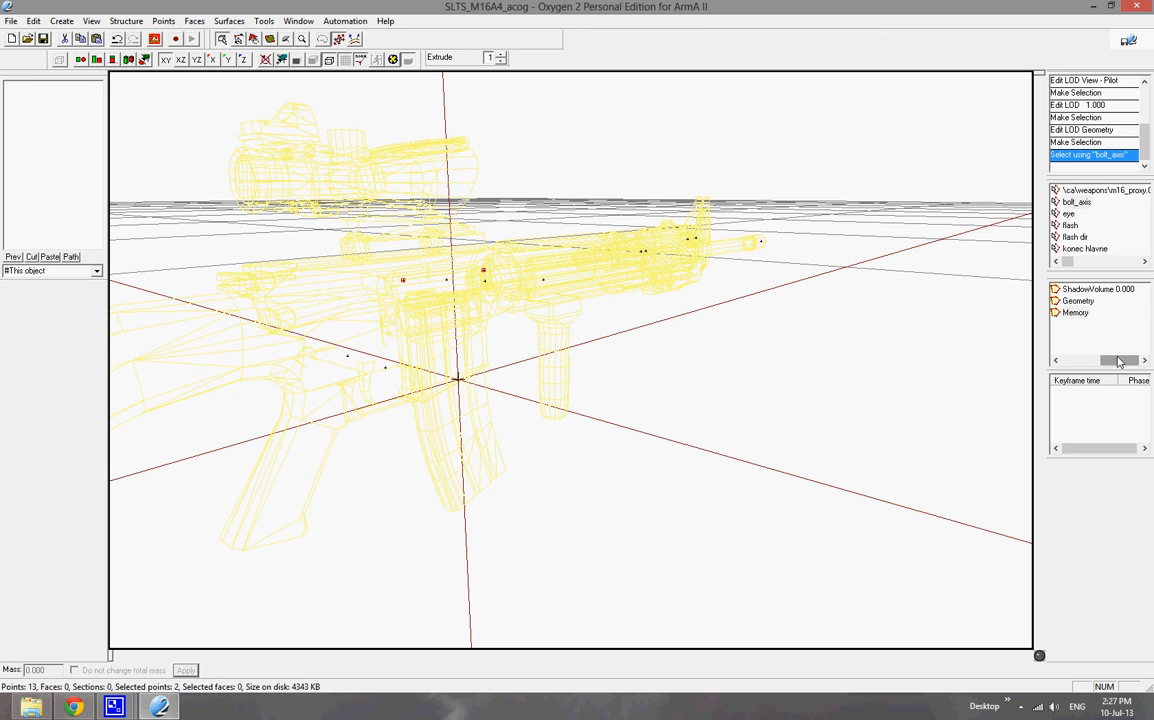
Locate the trigger_axis memory points by selecting their named selection
drag(1119, 360, 1075, 361)
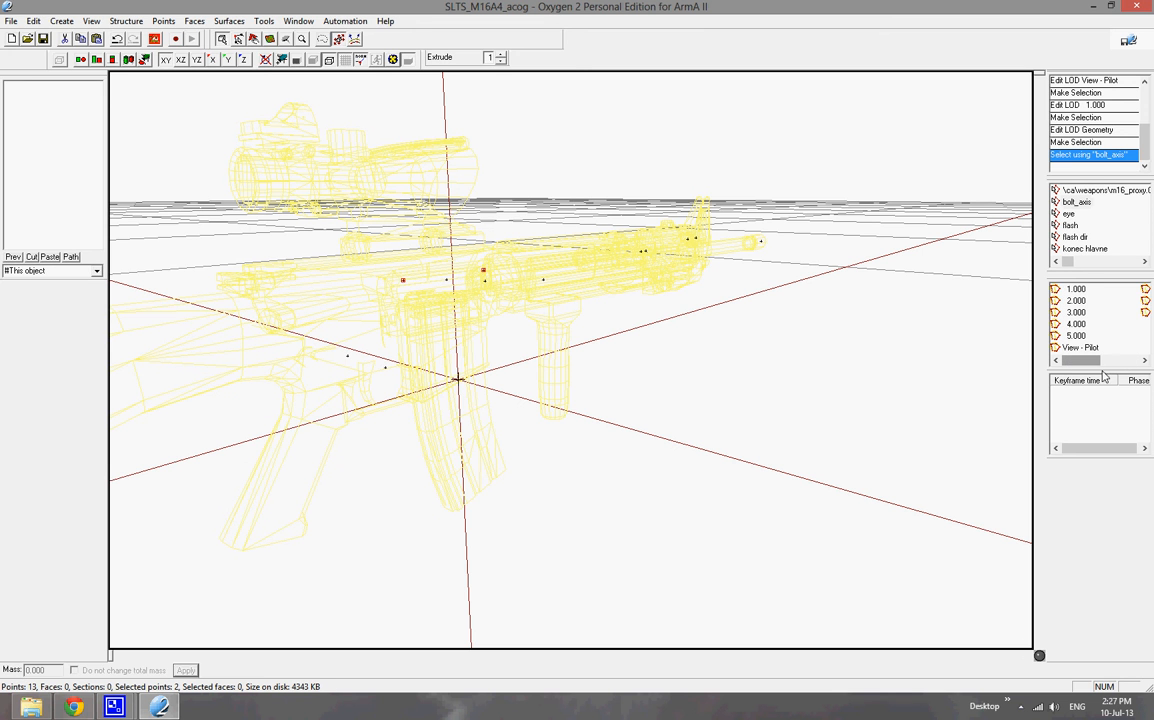
click(1114, 360)
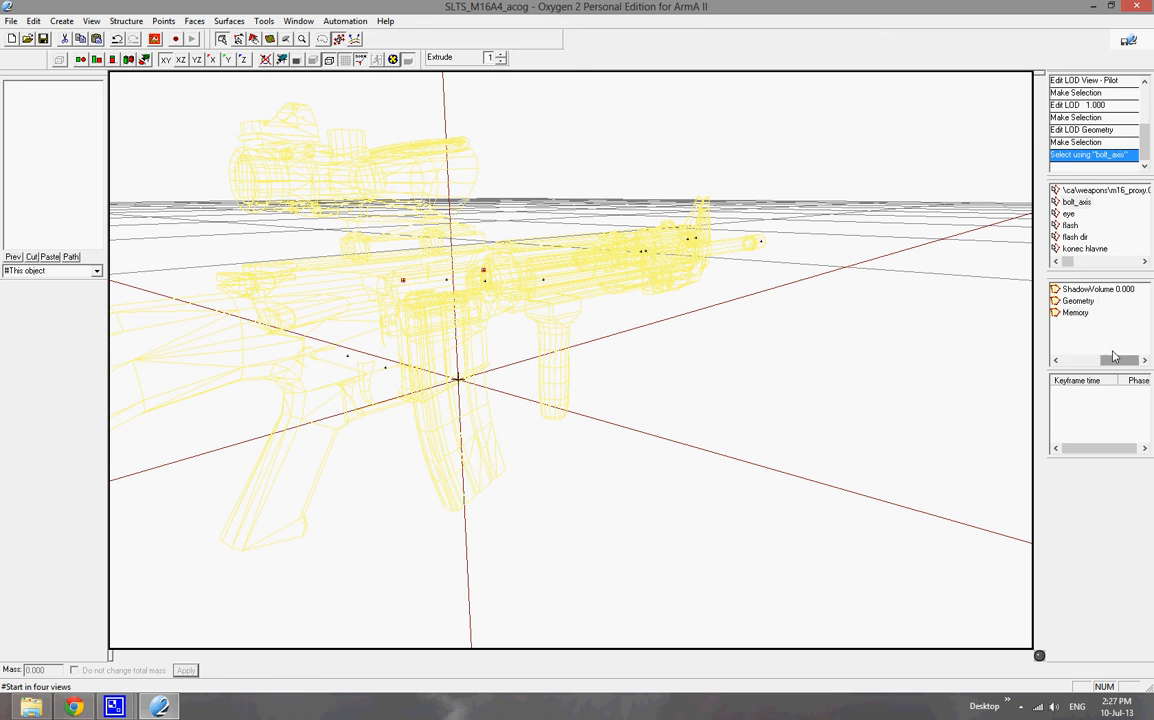
click(1099, 261)
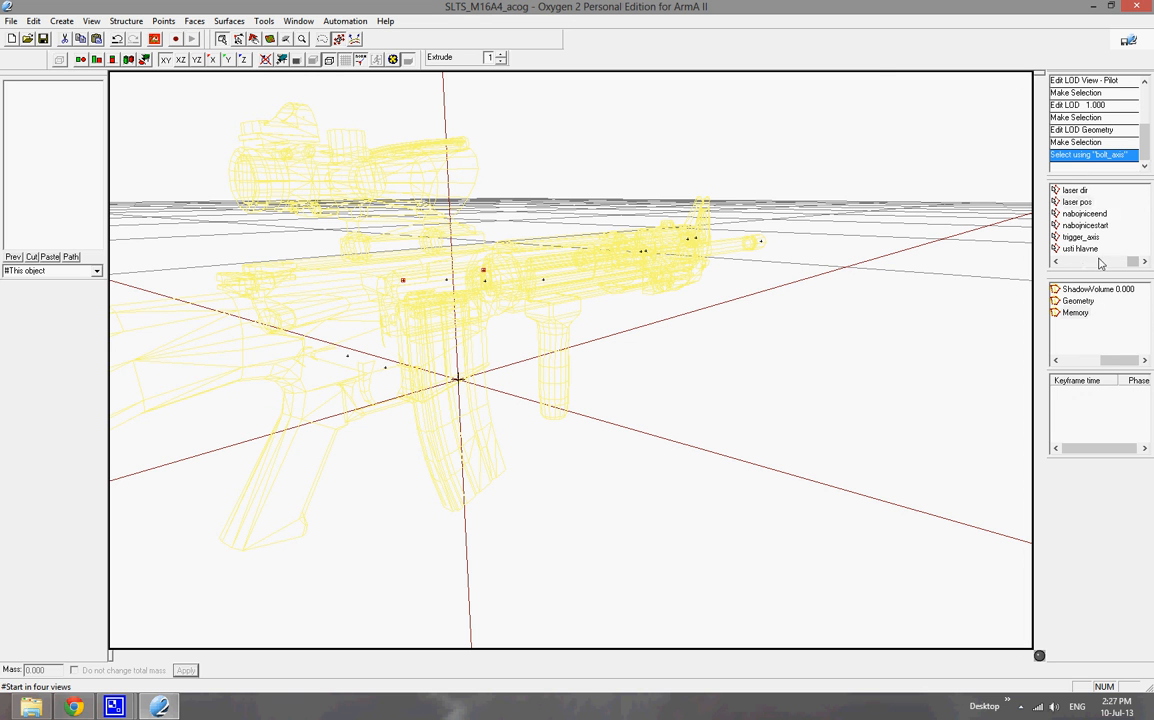
click(1080, 237)
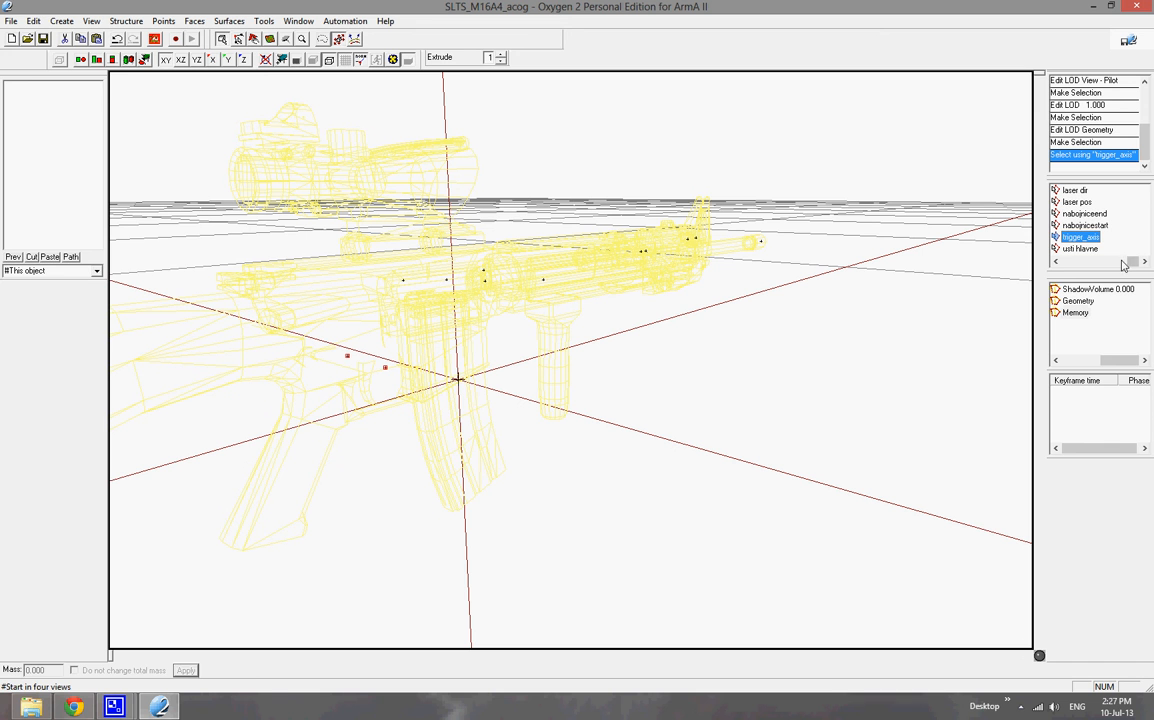
Select the m16_proxy named selection in the Memory LOD, then clear the selection
click(1120, 262)
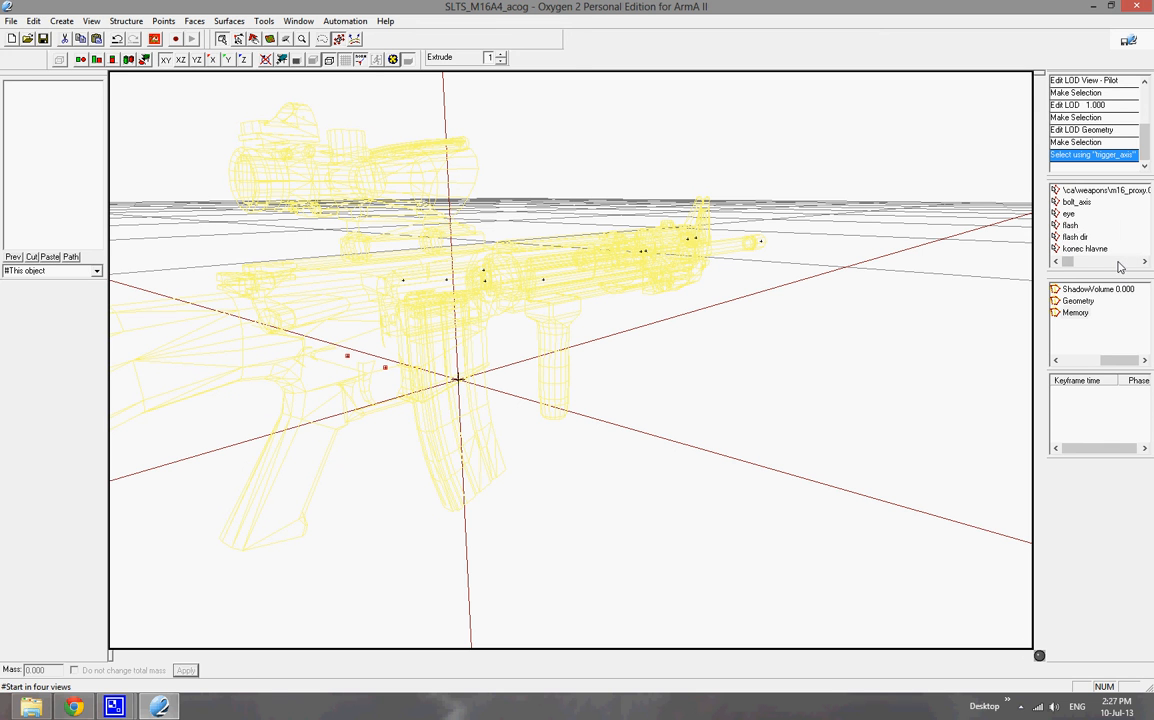
click(1127, 192)
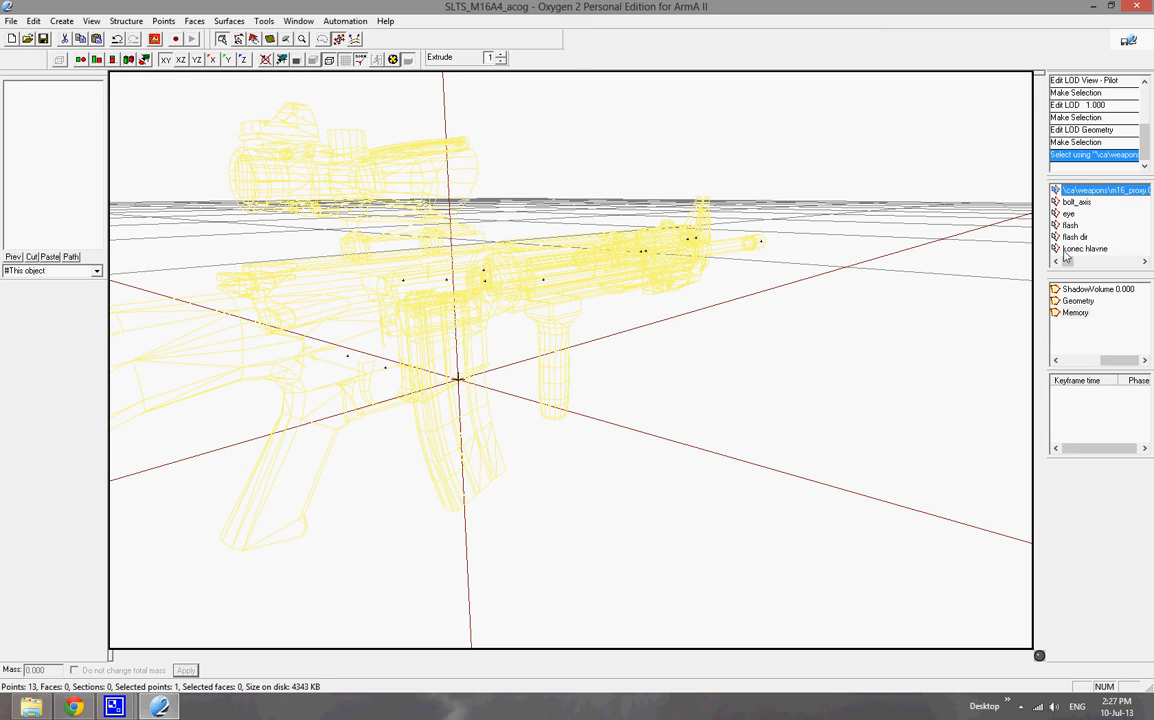
click(803, 251)
Switch from the Memory LOD to the View - Pilot LOD
click(1080, 360)
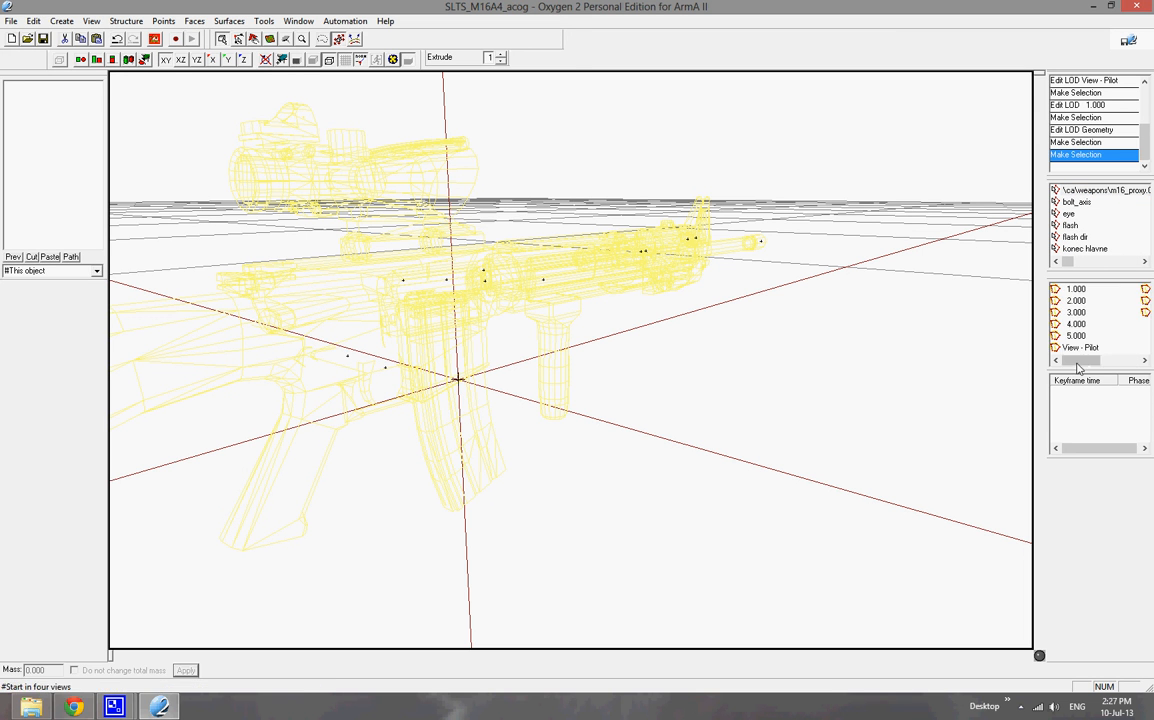
double_click(1079, 352)
click(1081, 361)
double_click(1081, 348)
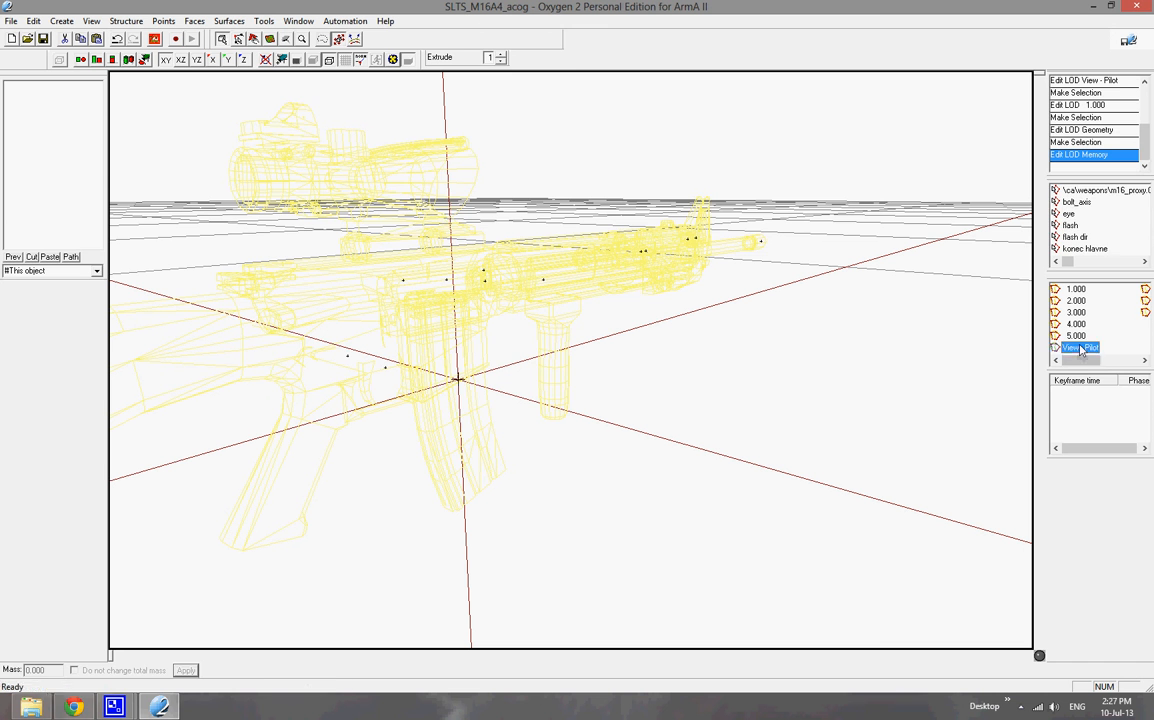
Select the bolt named selection and examine it inside the receiver with the rifle shown solid
click(1068, 190)
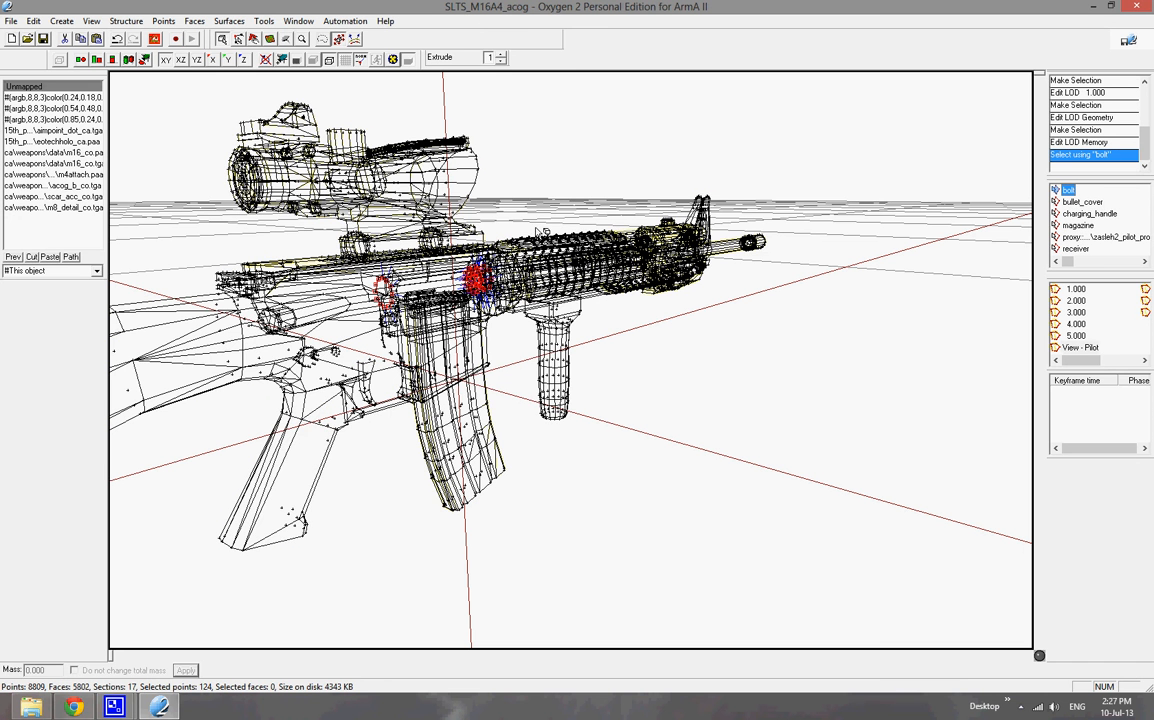
click(295, 60)
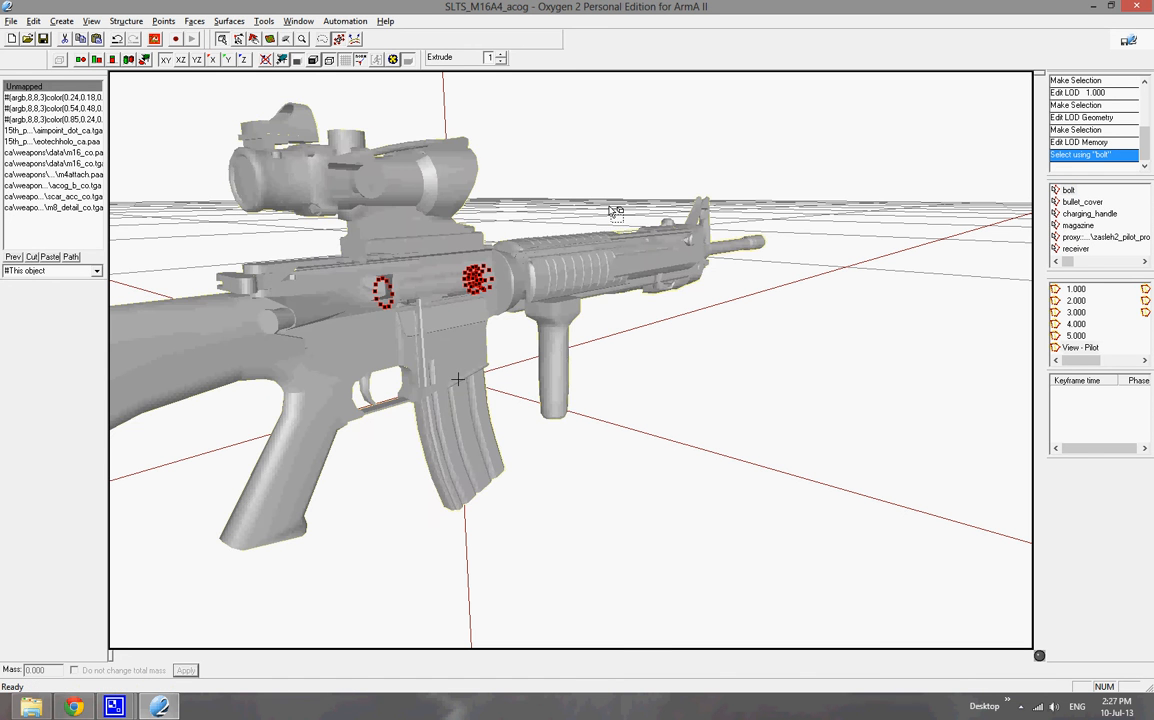
middle_drag(616, 211, 608, 222)
middle_drag(556, 5, 561, 6)
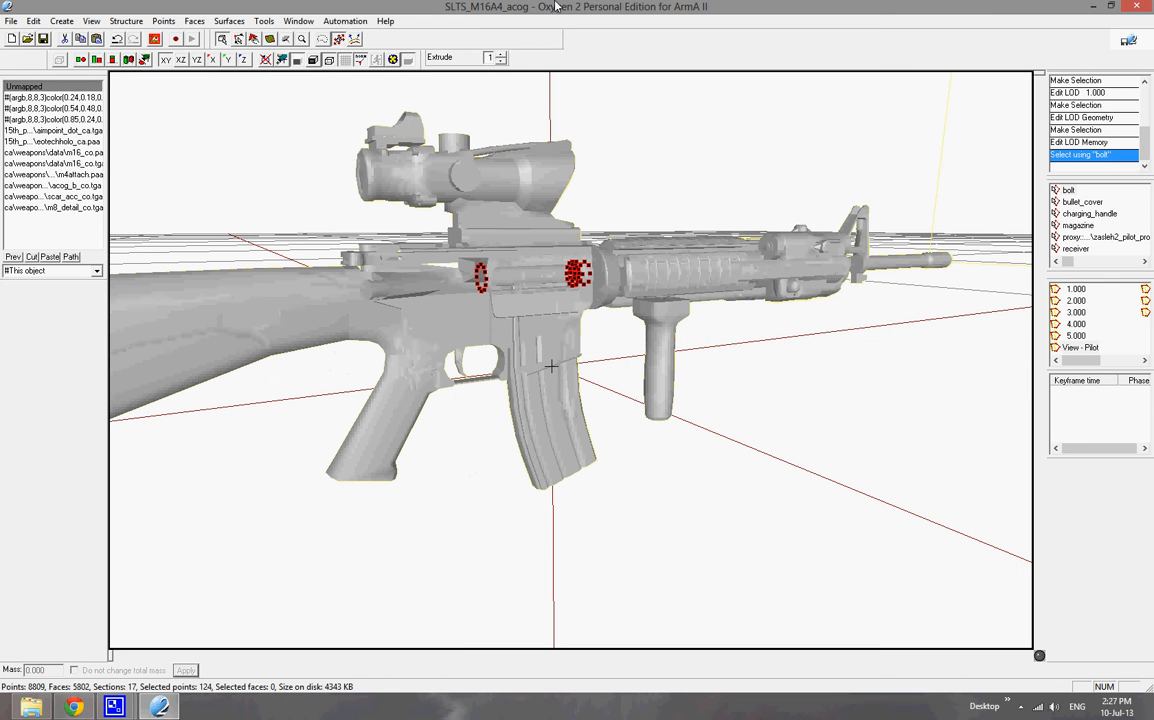
middle_drag(635, 167, 742, 230)
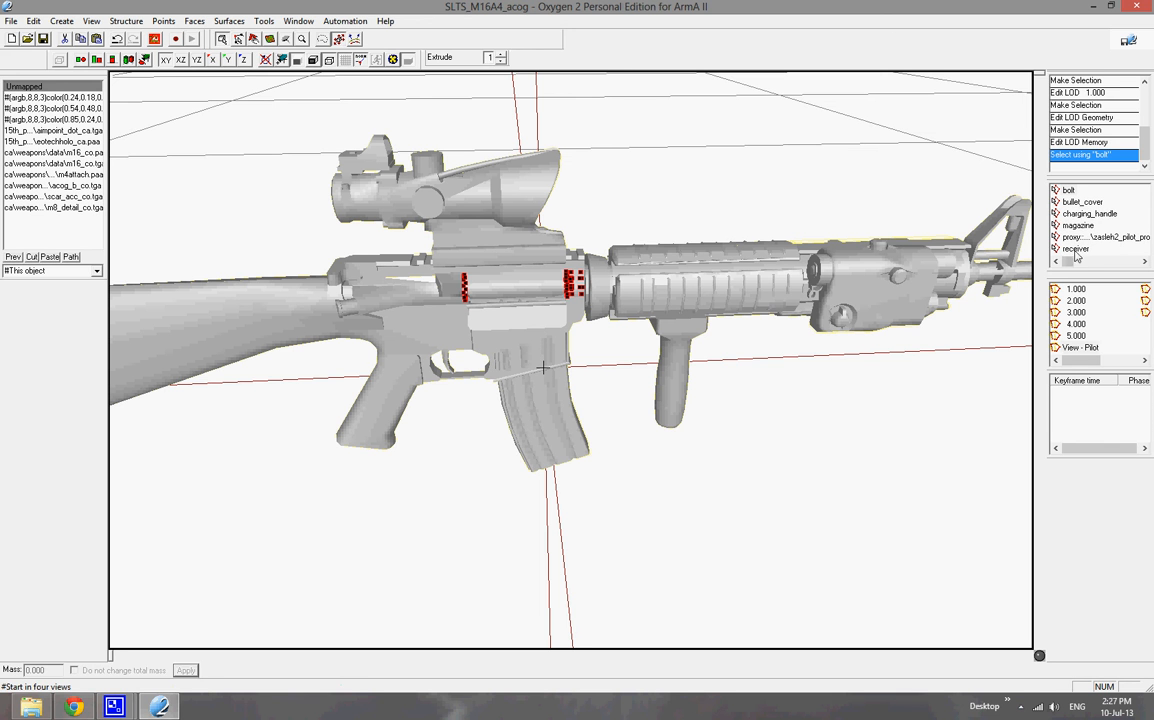
Locate the bullet_cover and receiver parts by selecting each named selection, and check the remaining selection names
click(1080, 214)
click(1078, 202)
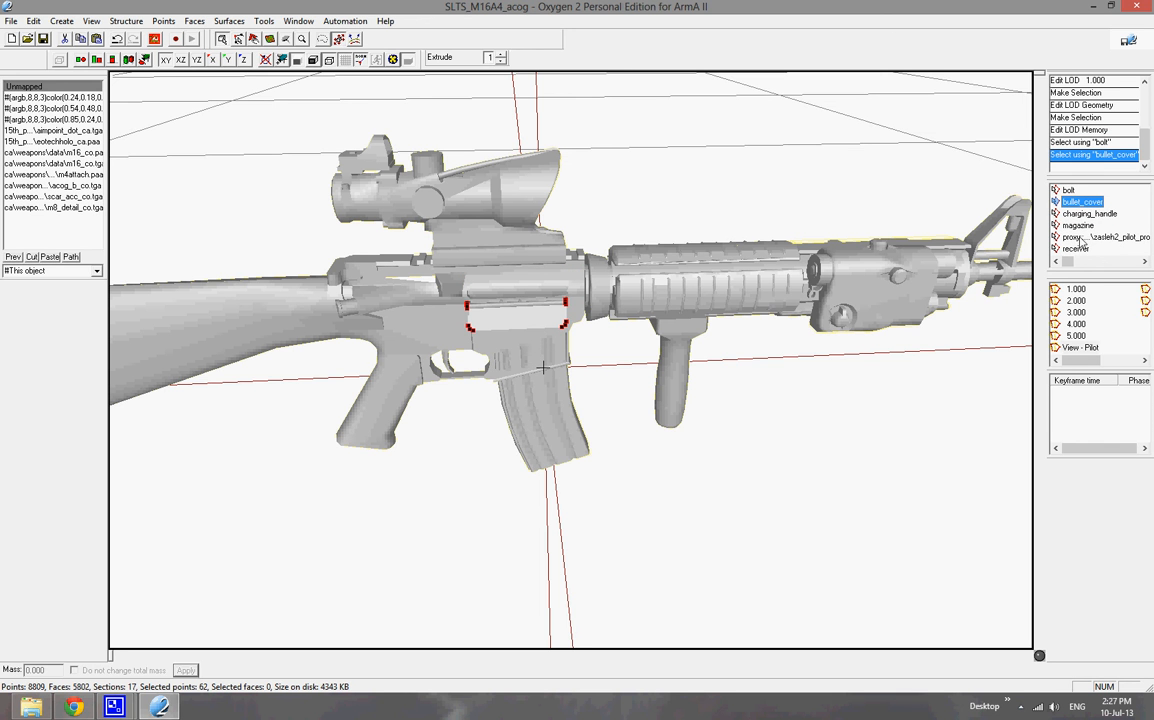
click(1076, 249)
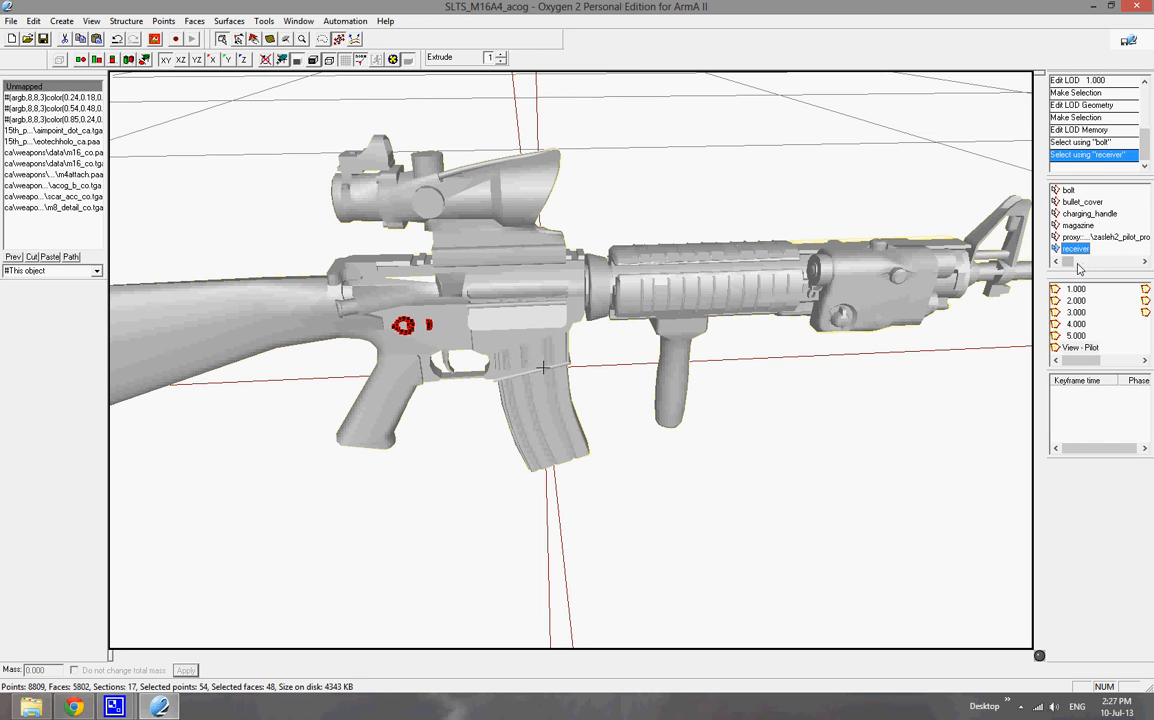
click(1078, 262)
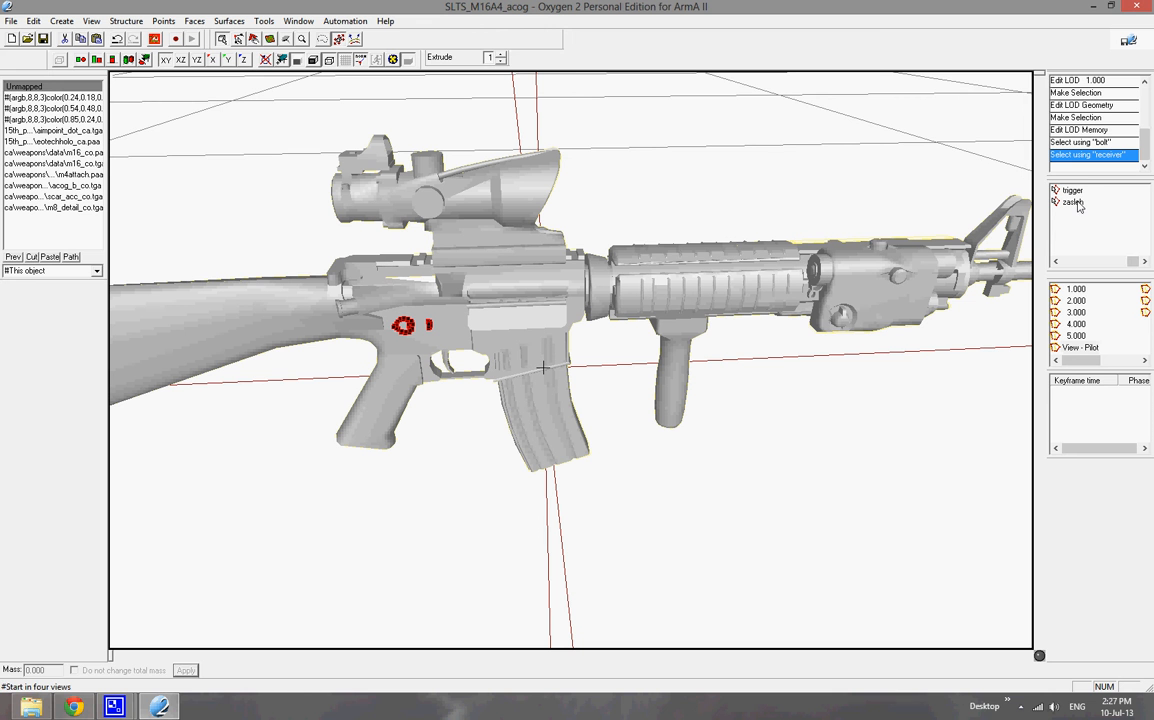
click(1077, 262)
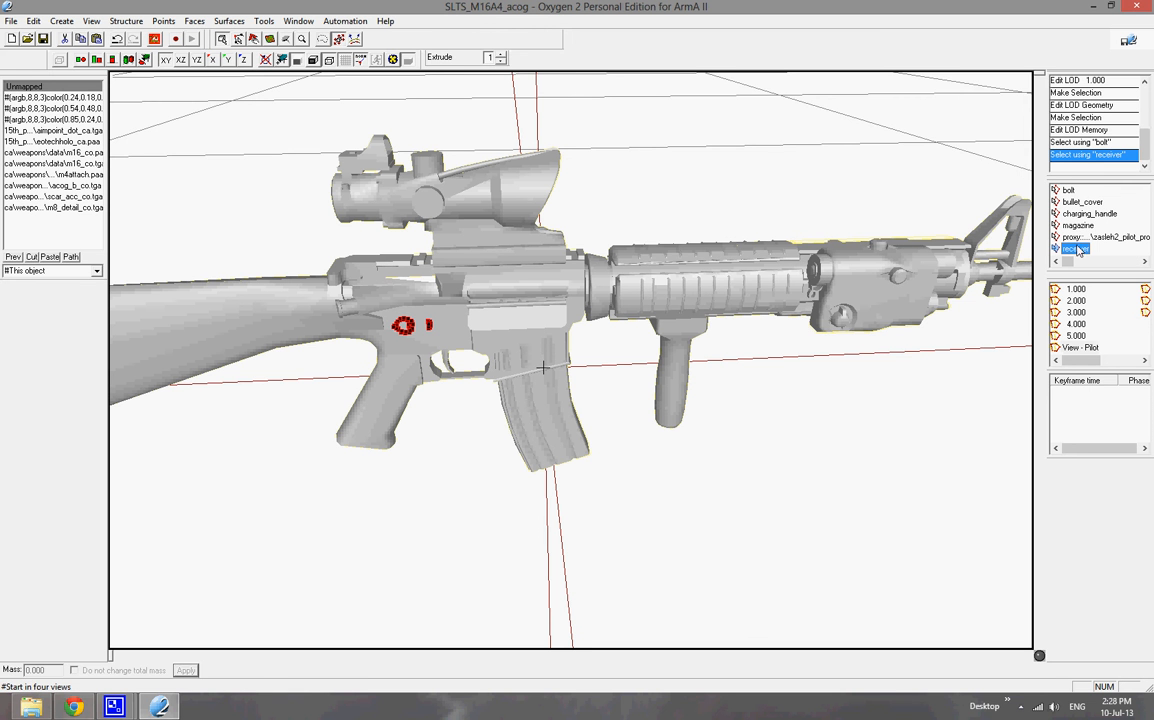
Select the zasleh2_pilot proxy and examine its triangle at the muzzle from several angles
click(1105, 238)
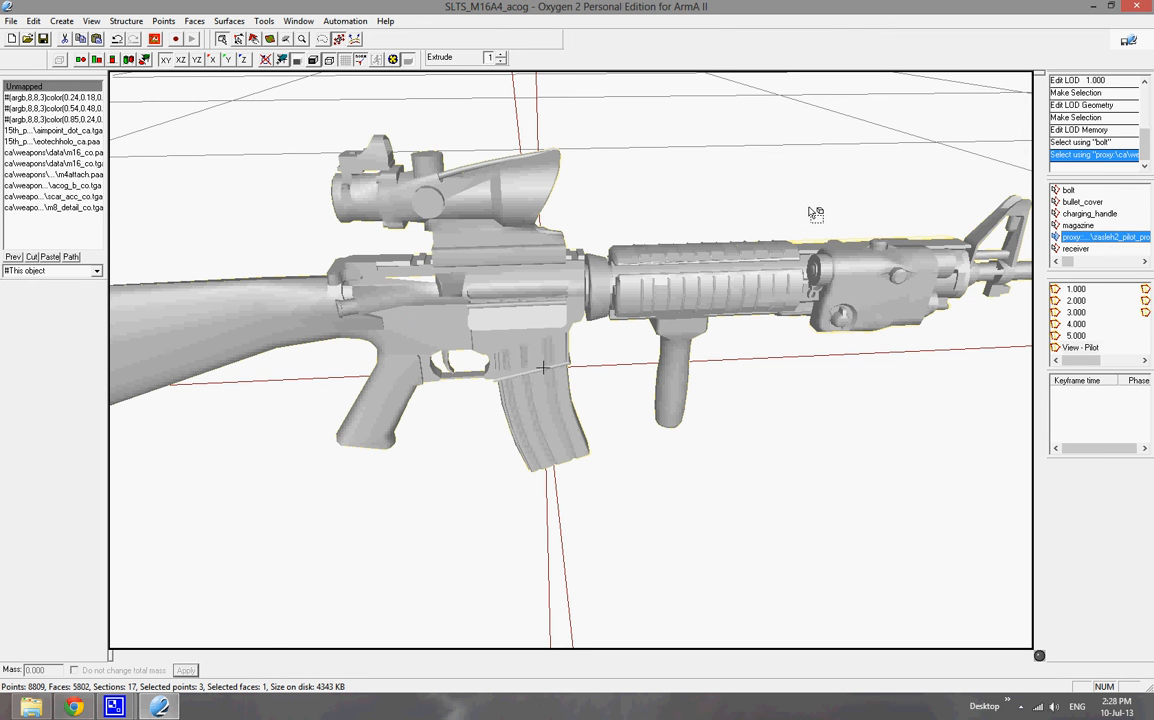
right_drag(809, 207, 815, 210)
scroll(815, 210, down, 5)
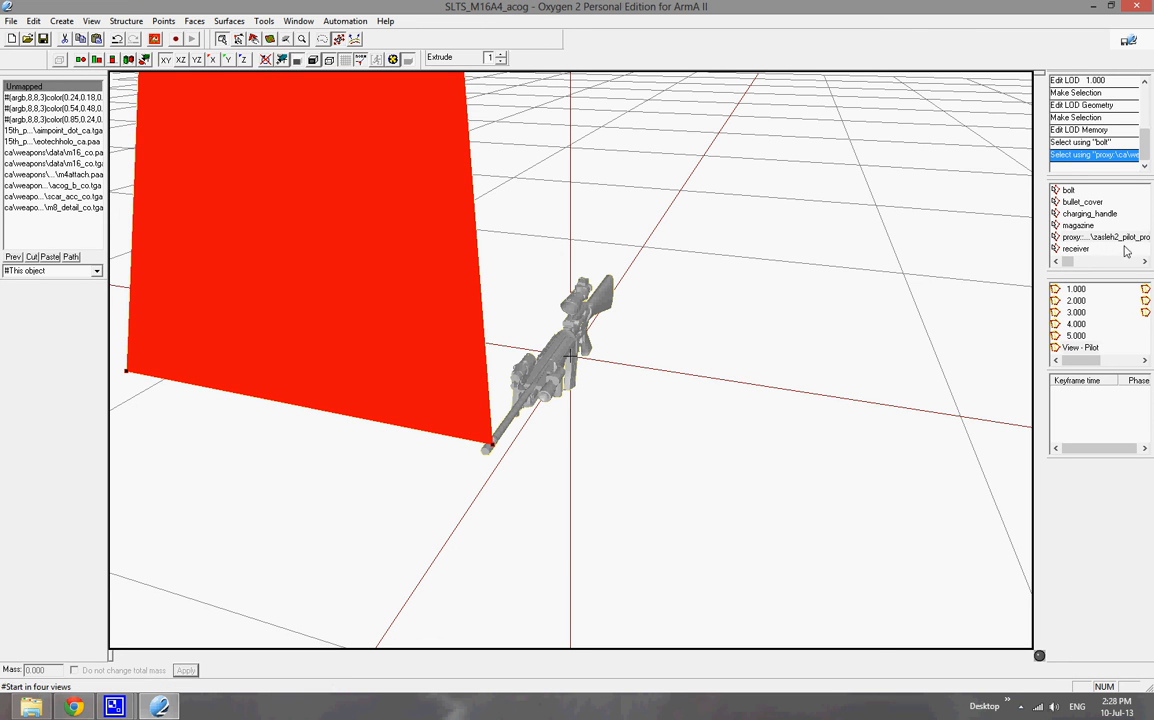
key(Left)
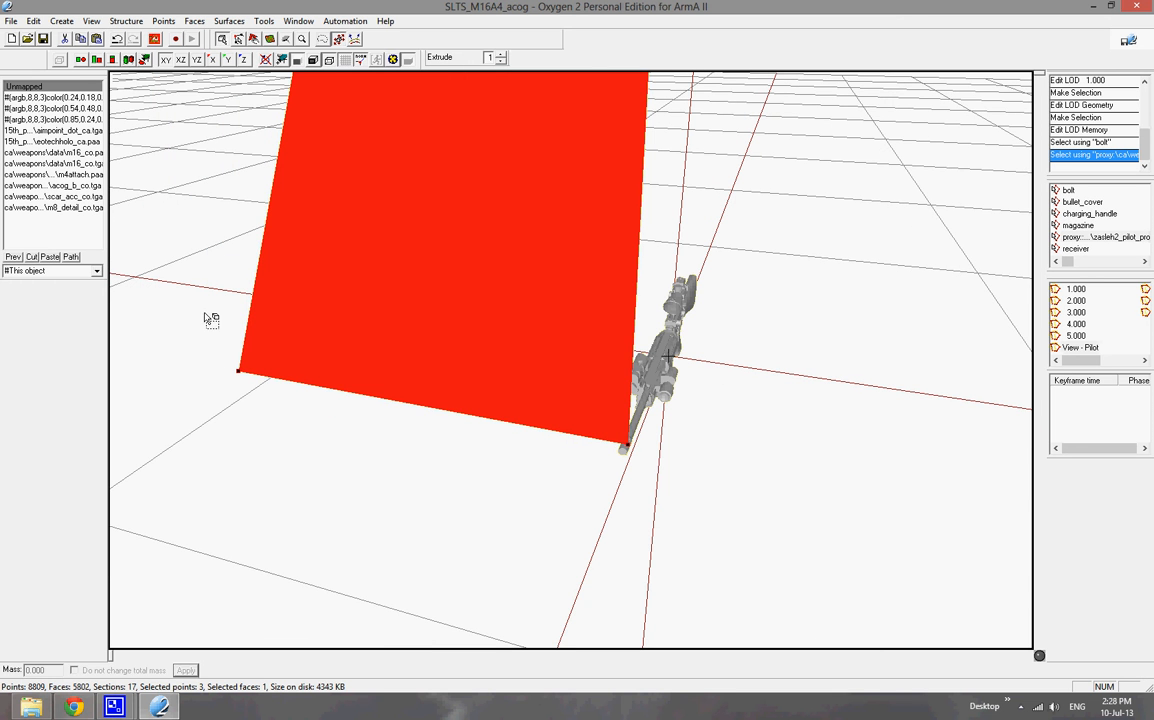
key(Left)
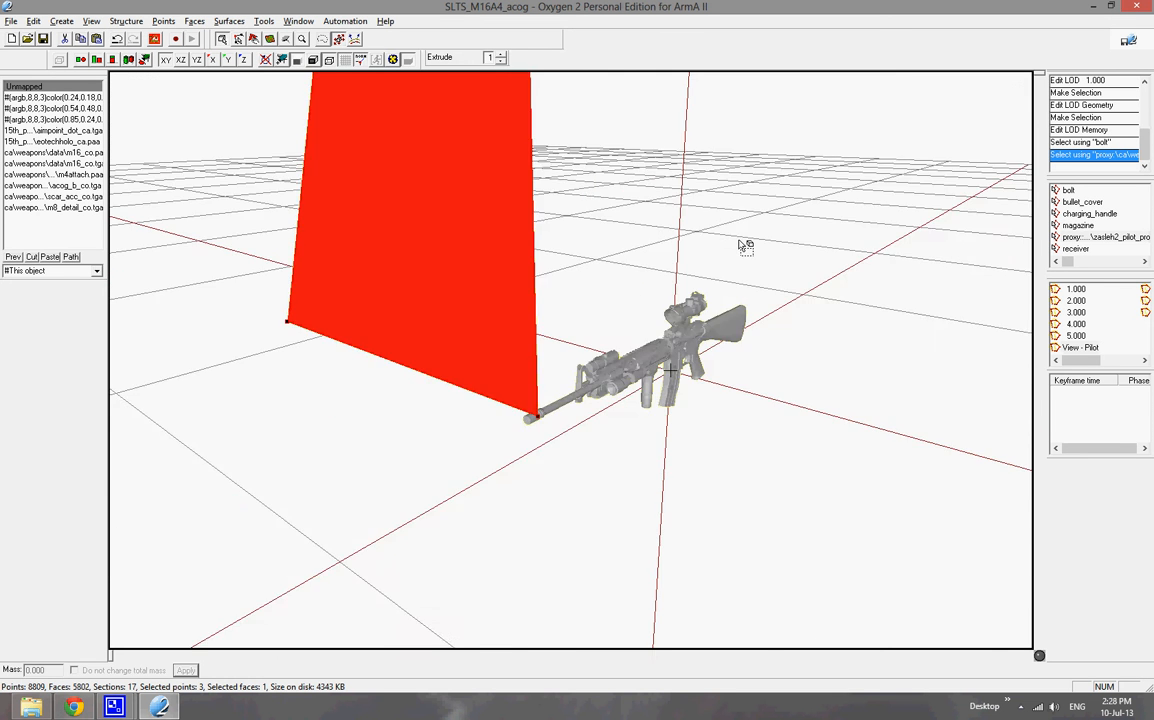
alt+right_drag(742, 245, 742, 245)
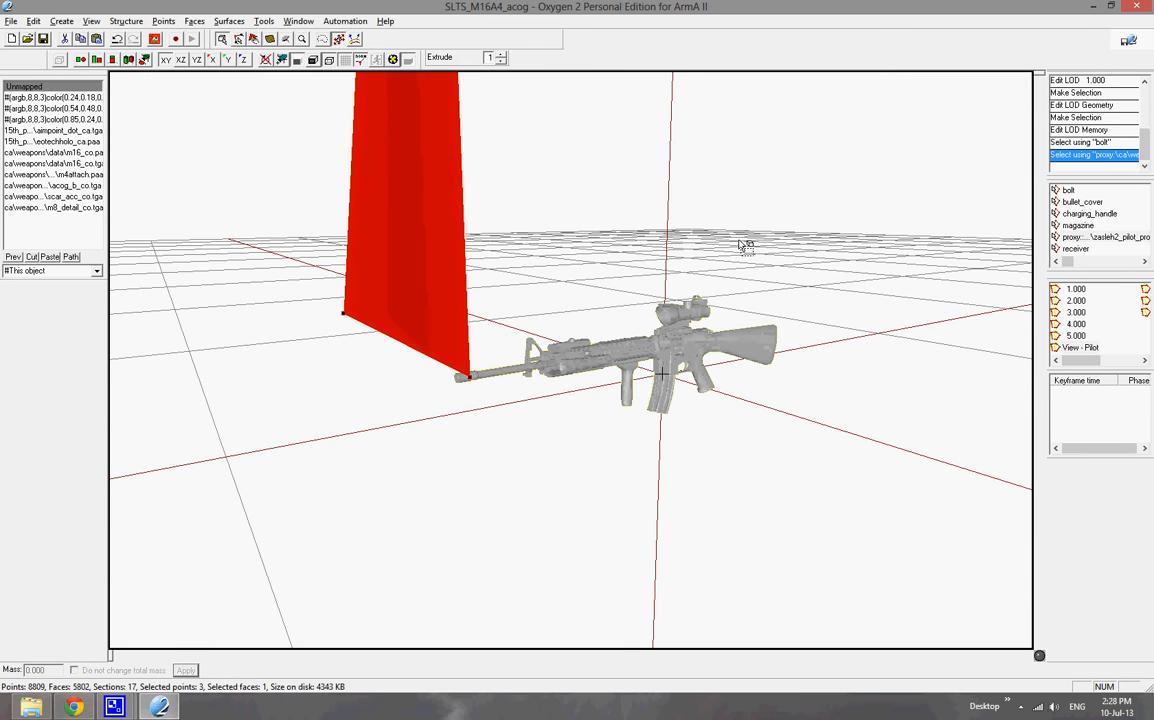
Open the Memory LOD to review its named selections, then return to the View - Pilot LOD
click(1099, 361)
click(1075, 312)
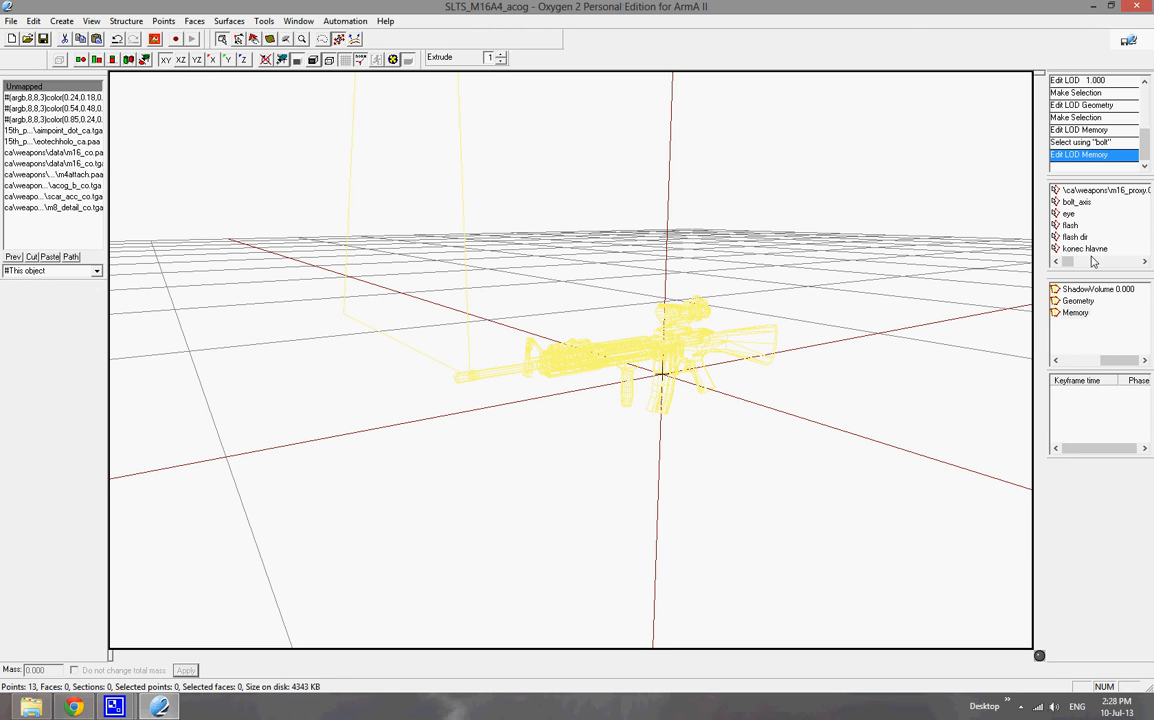
click(1076, 361)
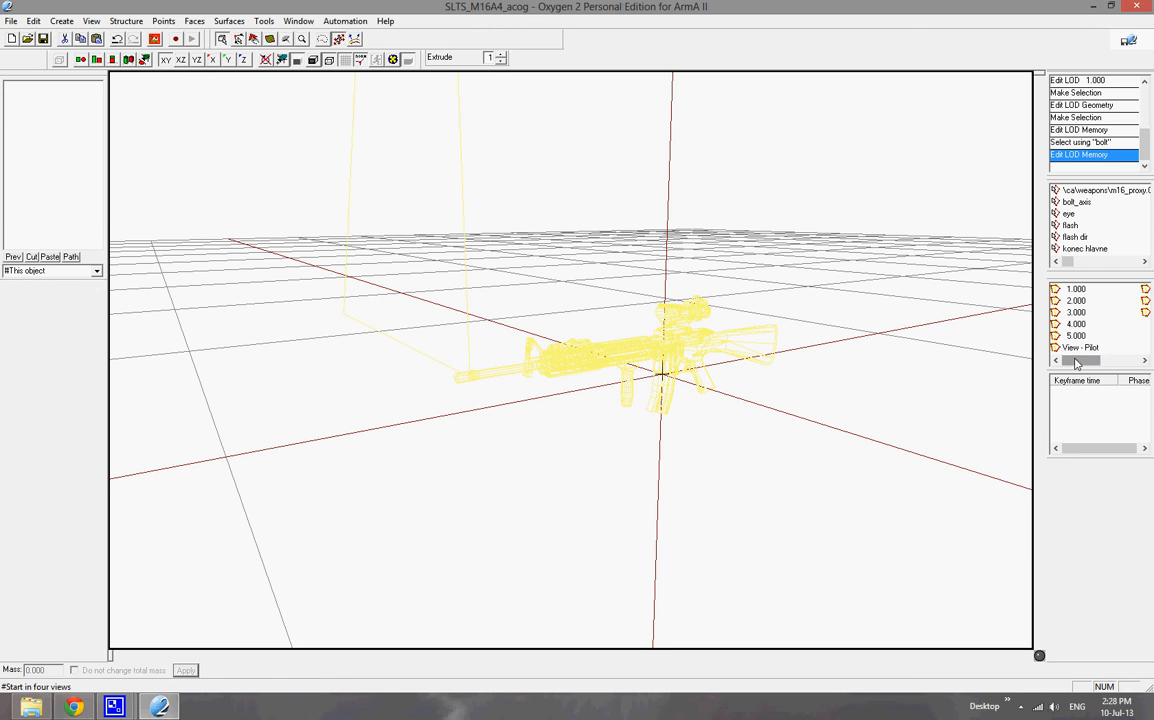
drag(1076, 363, 1082, 359)
click(1091, 363)
click(1080, 347)
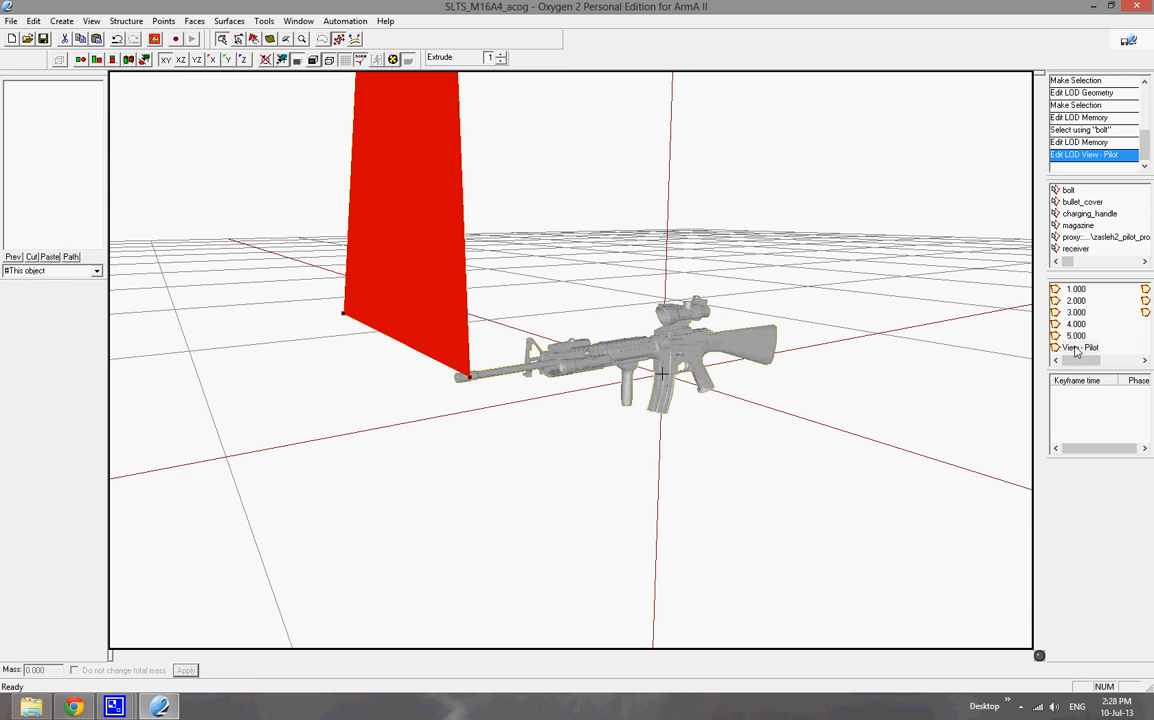
Box-select the proxy triangle's lower outer corner, inspect the triangle at the muzzle, and reselect the zasleh2_pilot proxy
drag(328, 281, 366, 389)
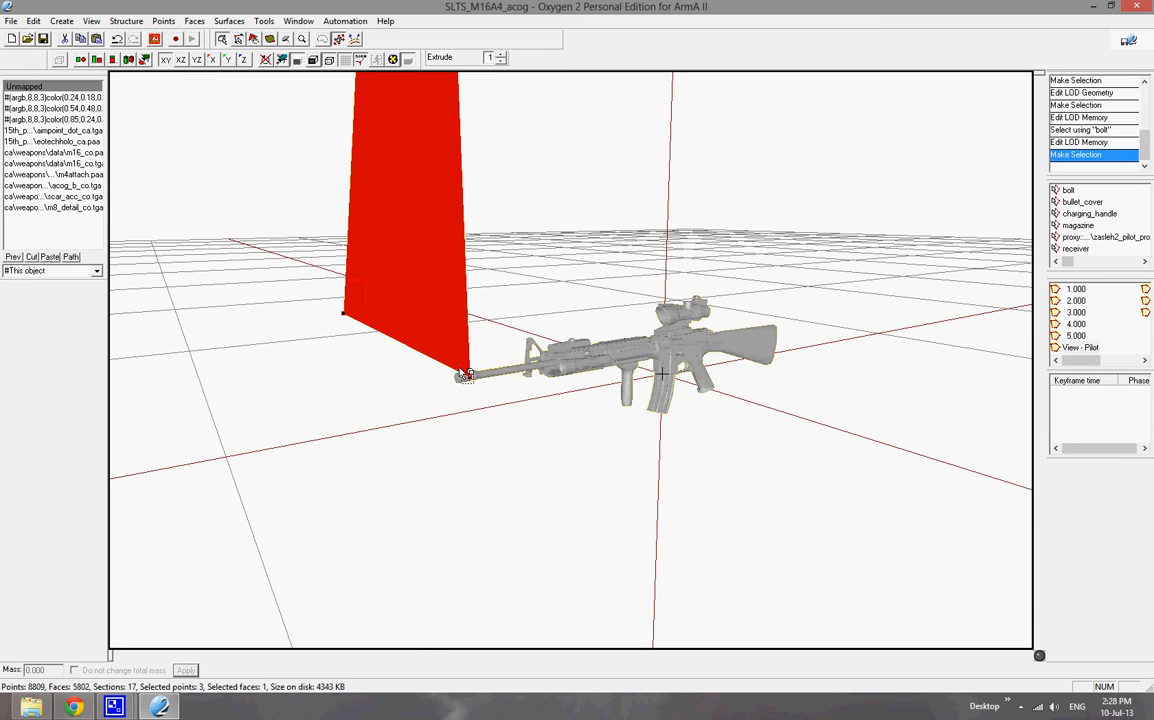
scroll(478, 394, up, 2)
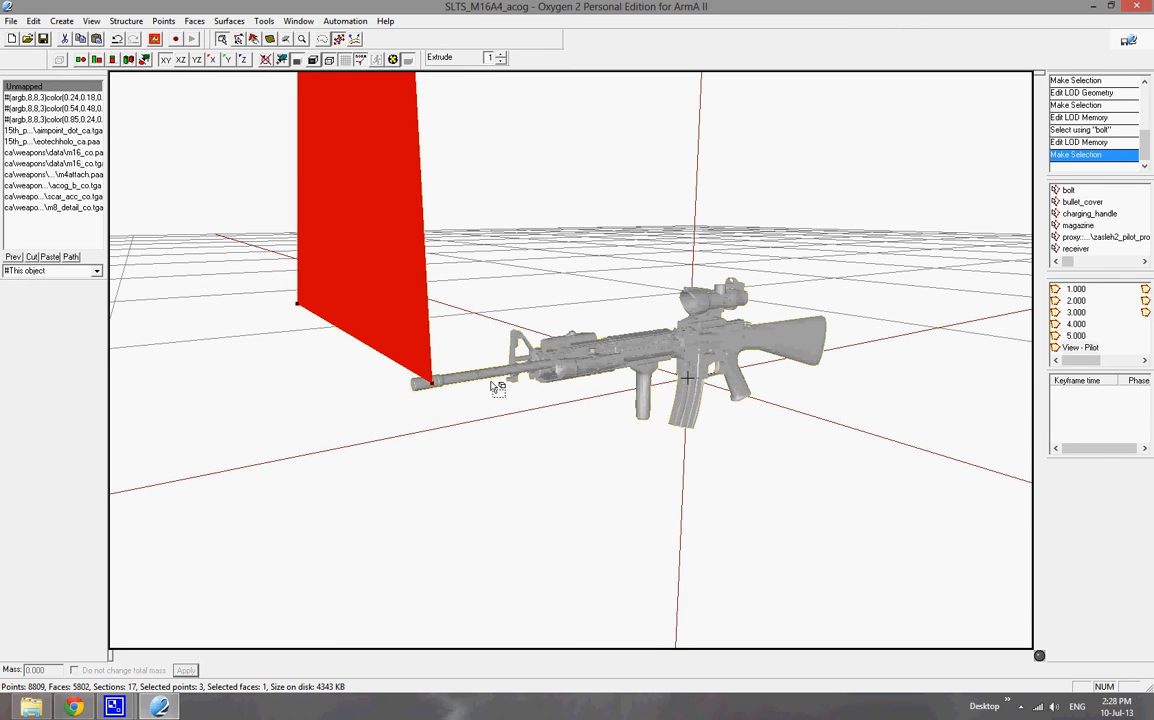
middle_drag(498, 353, 508, 344)
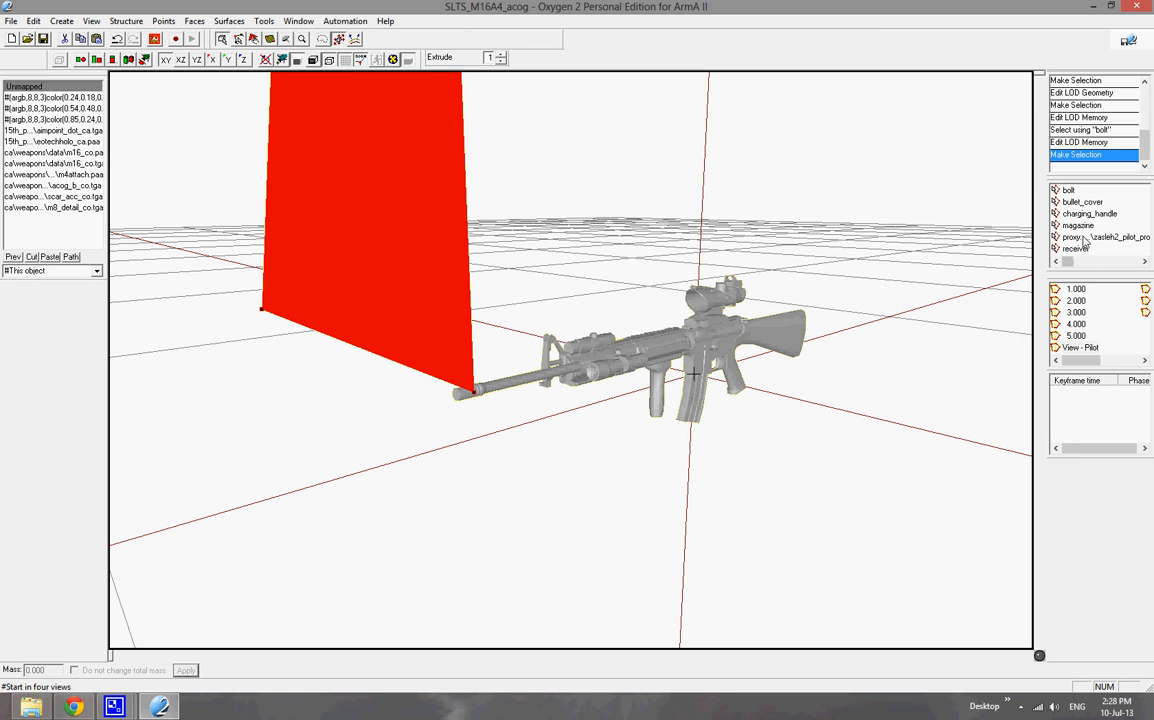
click(1081, 238)
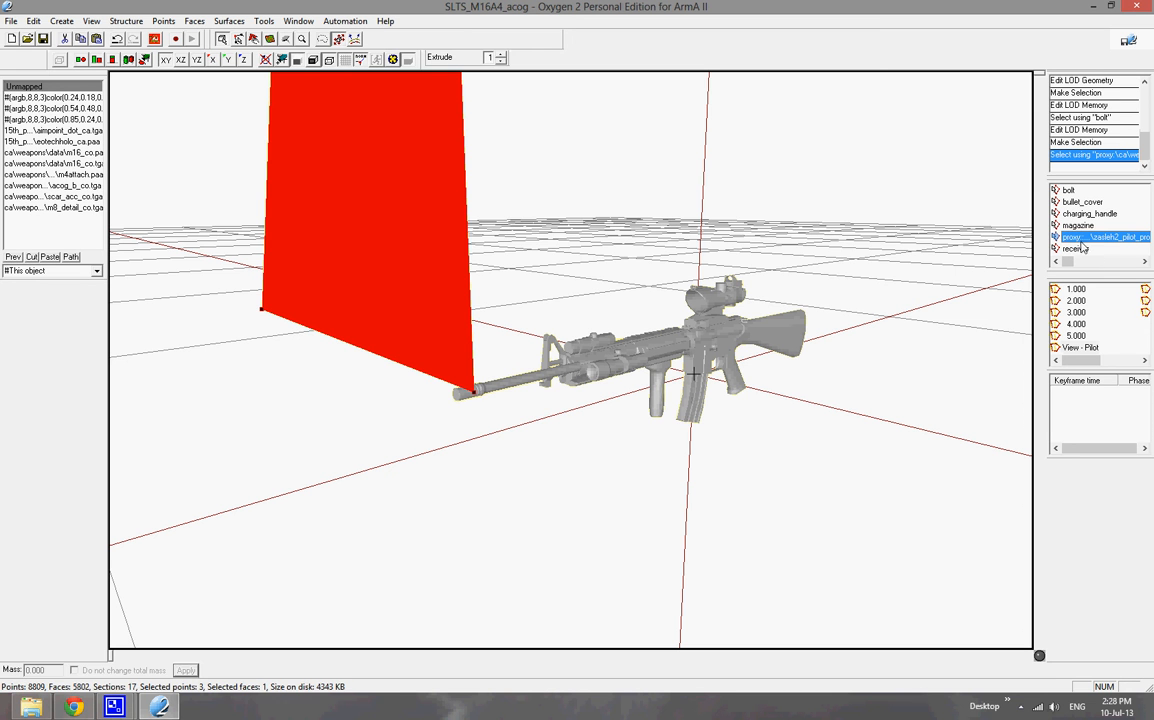
Select the zasleh named selection in the View - Pilot LOD and examine its triangle at the muzzle
click(1086, 262)
click(1073, 202)
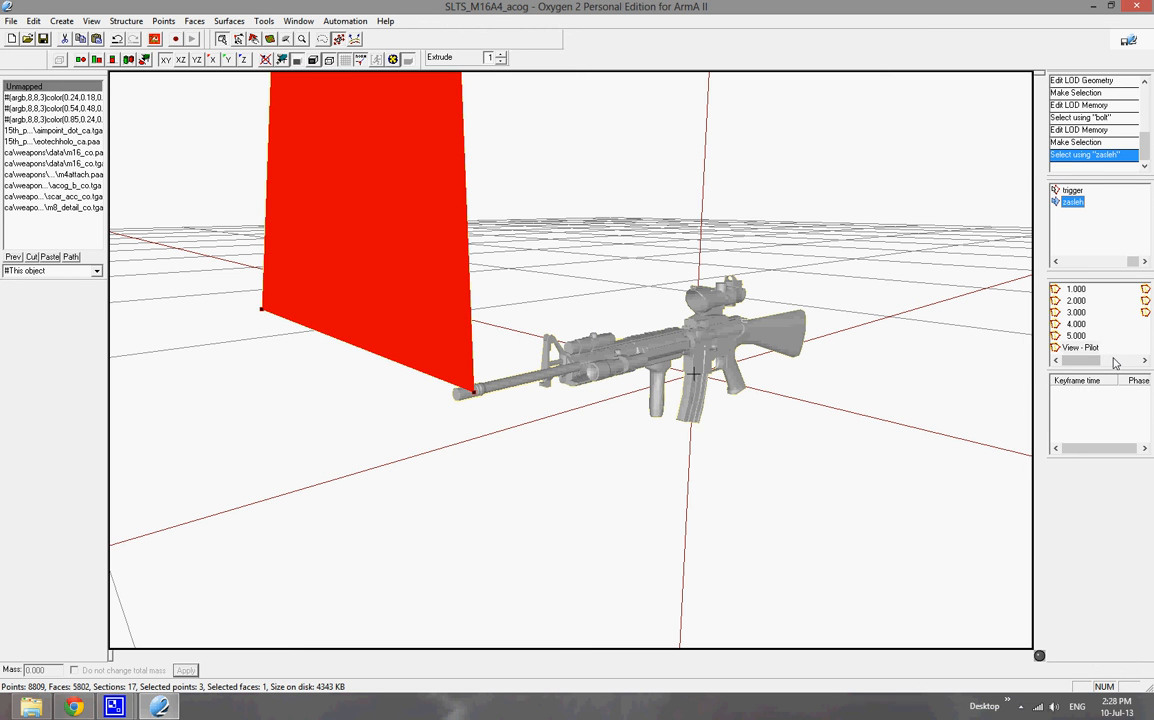
scroll(1082, 258, up, 2)
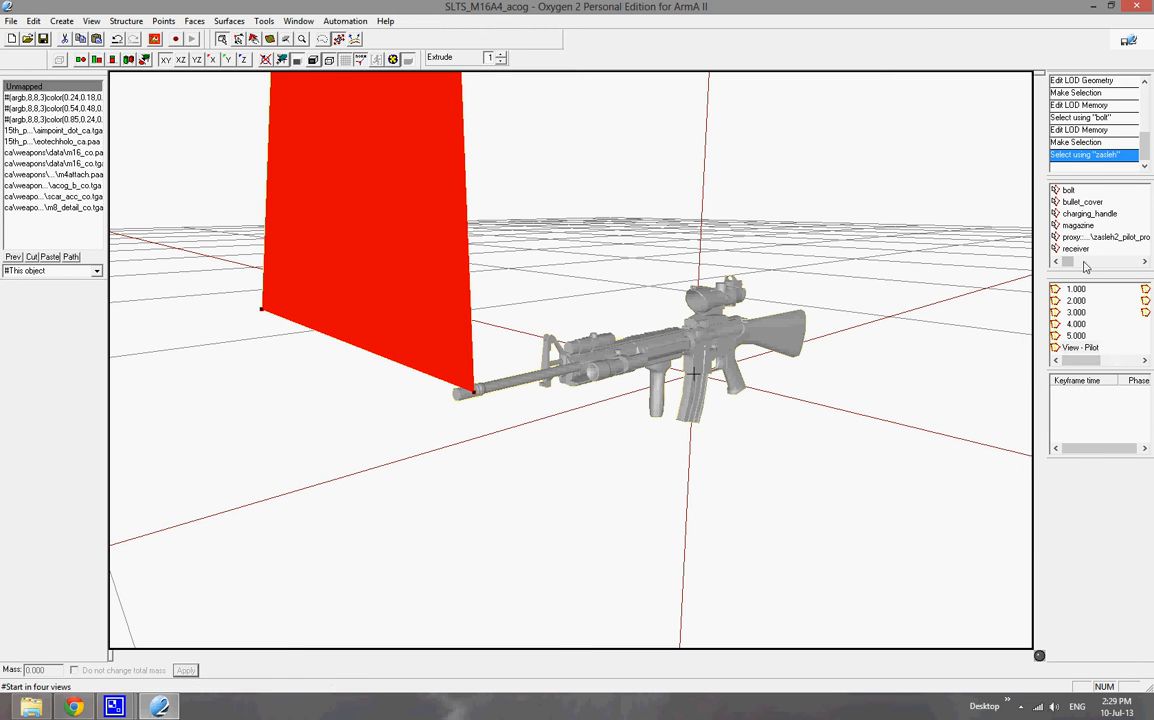
Select the magazine named selection, box-select the magazine's faces as well, and inspect them from the side and front
click(1076, 225)
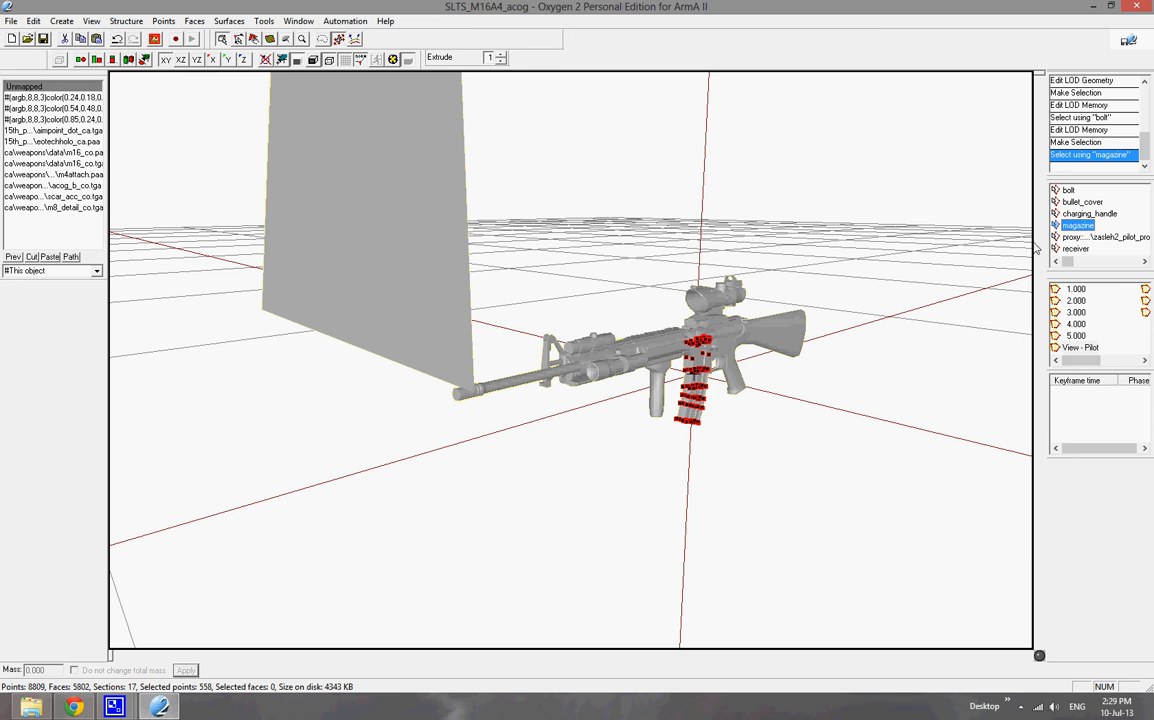
drag(668, 397, 724, 442)
right_drag(705, 235, 780, 258)
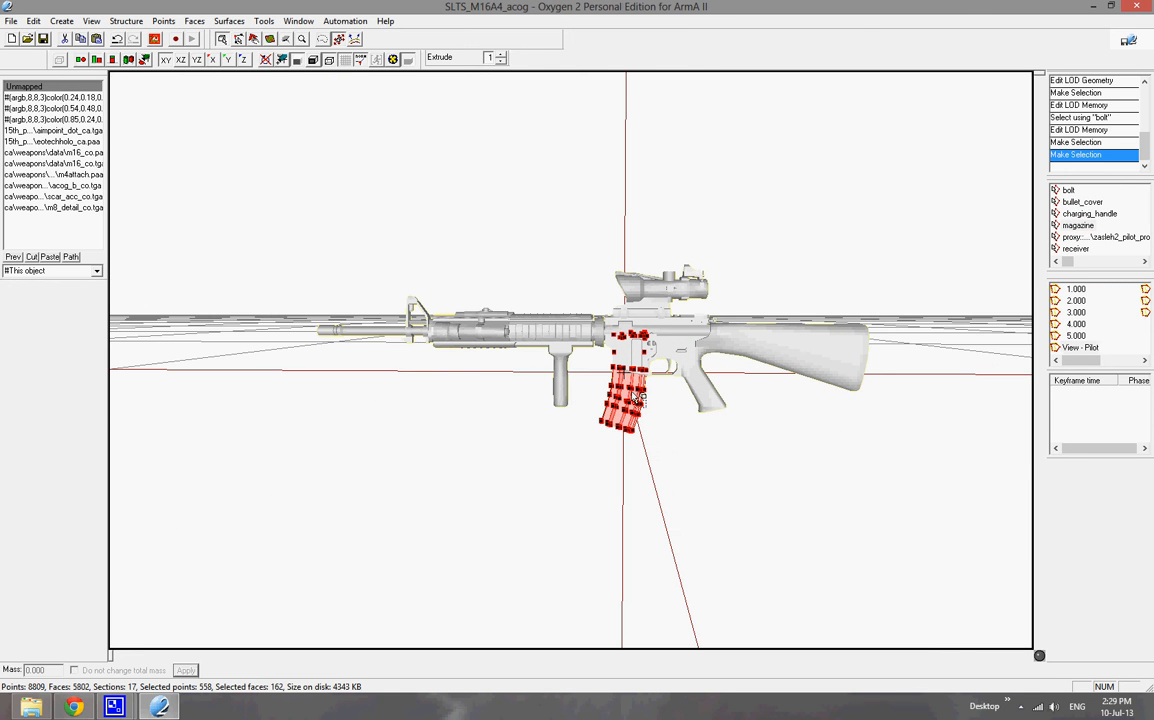
right_drag(394, 288, 263, 309)
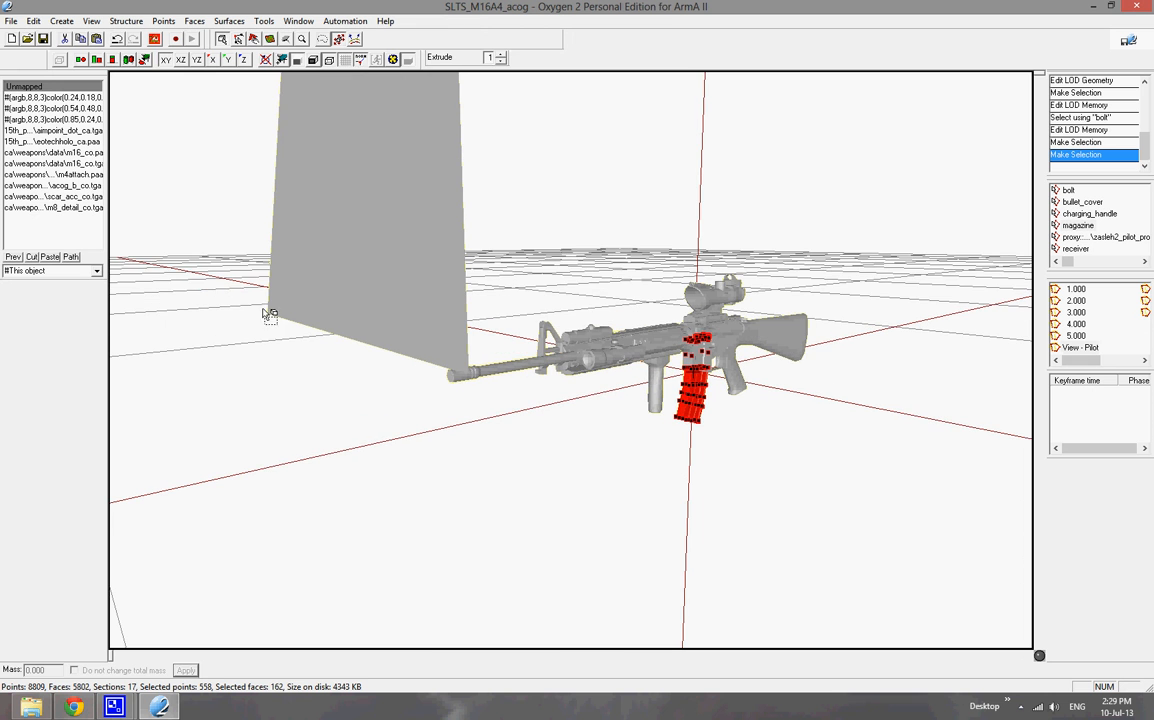
right_drag(818, 269, 818, 270)
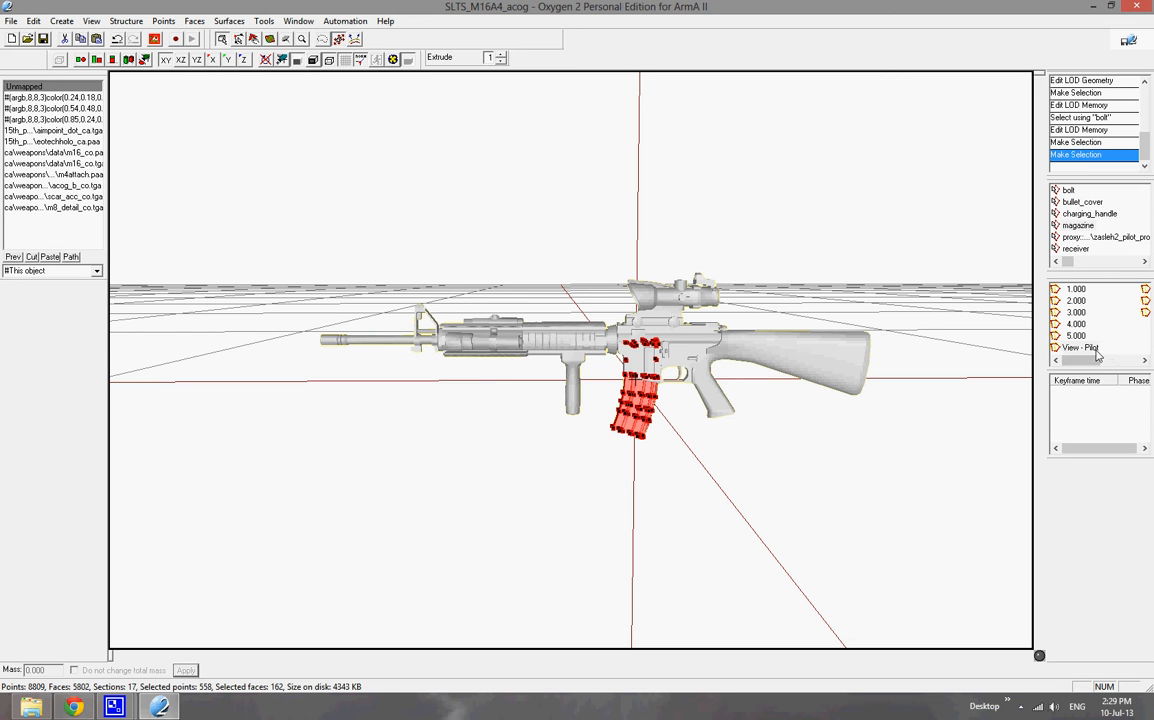
Open the 1.000 LOD and check its bolt, magazine and first zasleh2_pilot proxy selections
click(1076, 290)
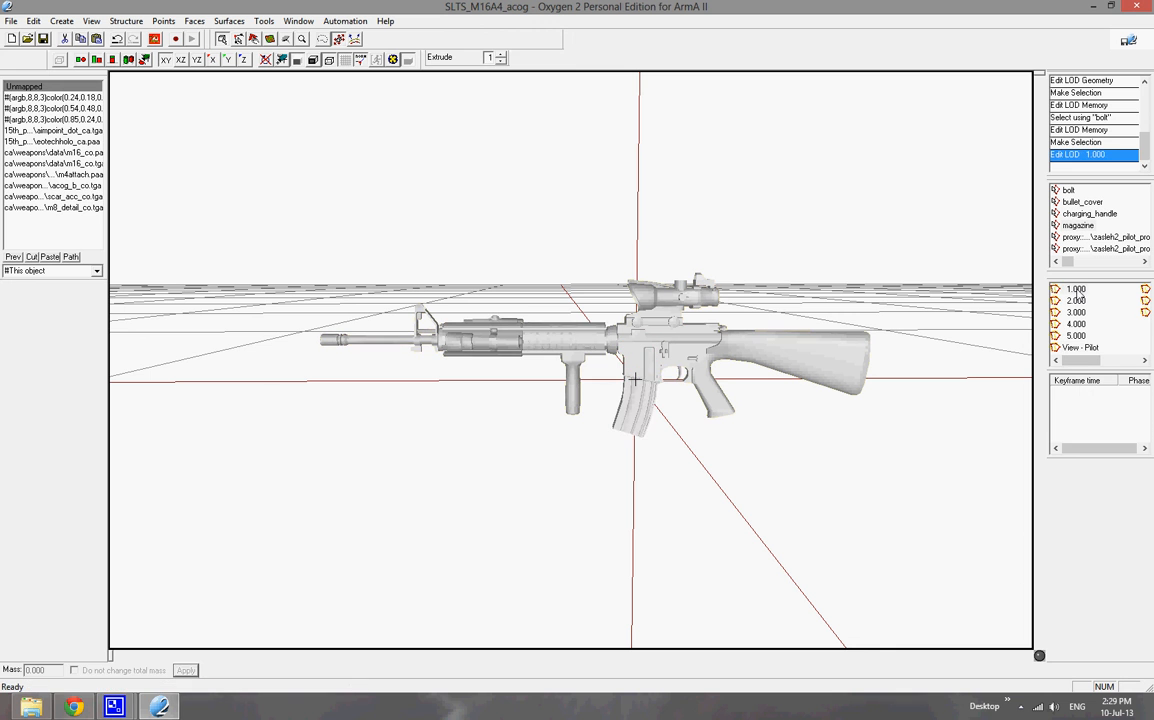
click(1069, 190)
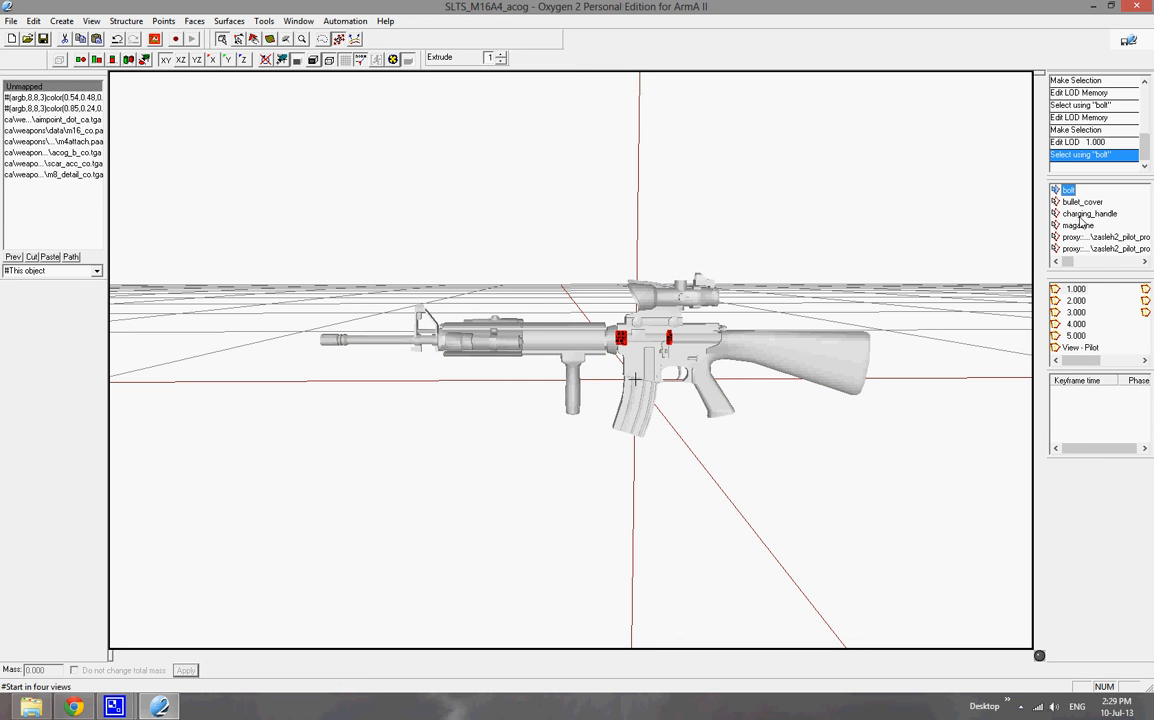
click(1080, 226)
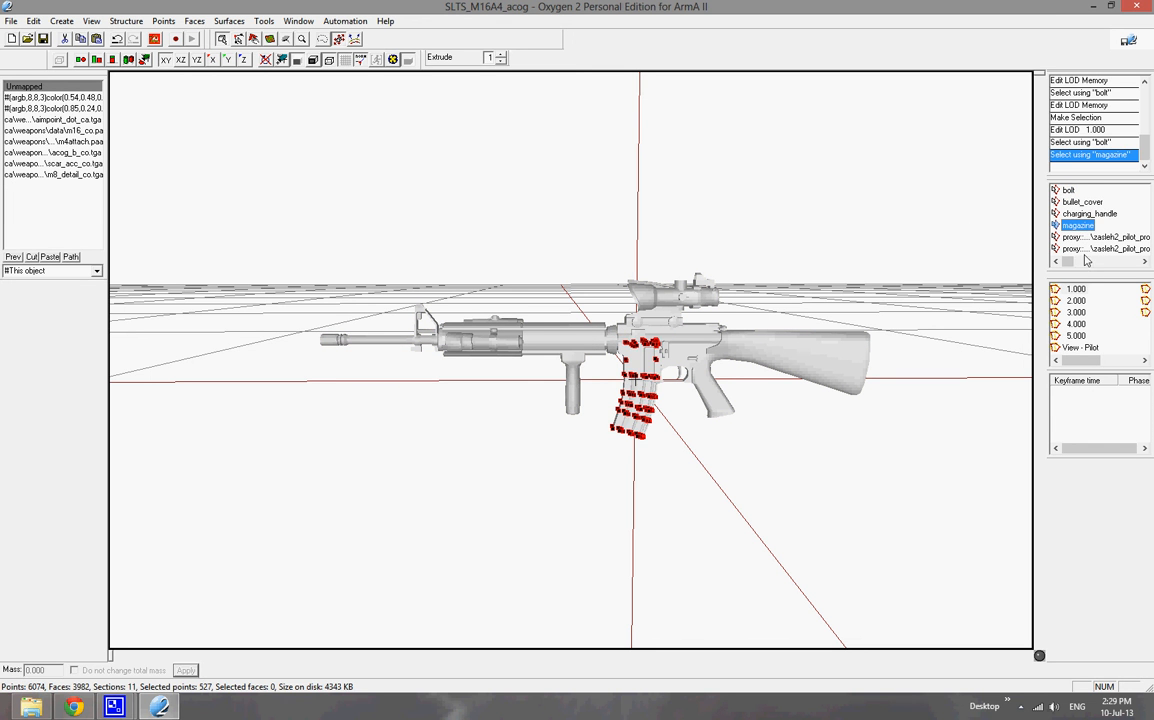
click(1090, 237)
Select the zasleh named selection in the 1.000 LOD and view its triangle at the muzzle
click(1089, 262)
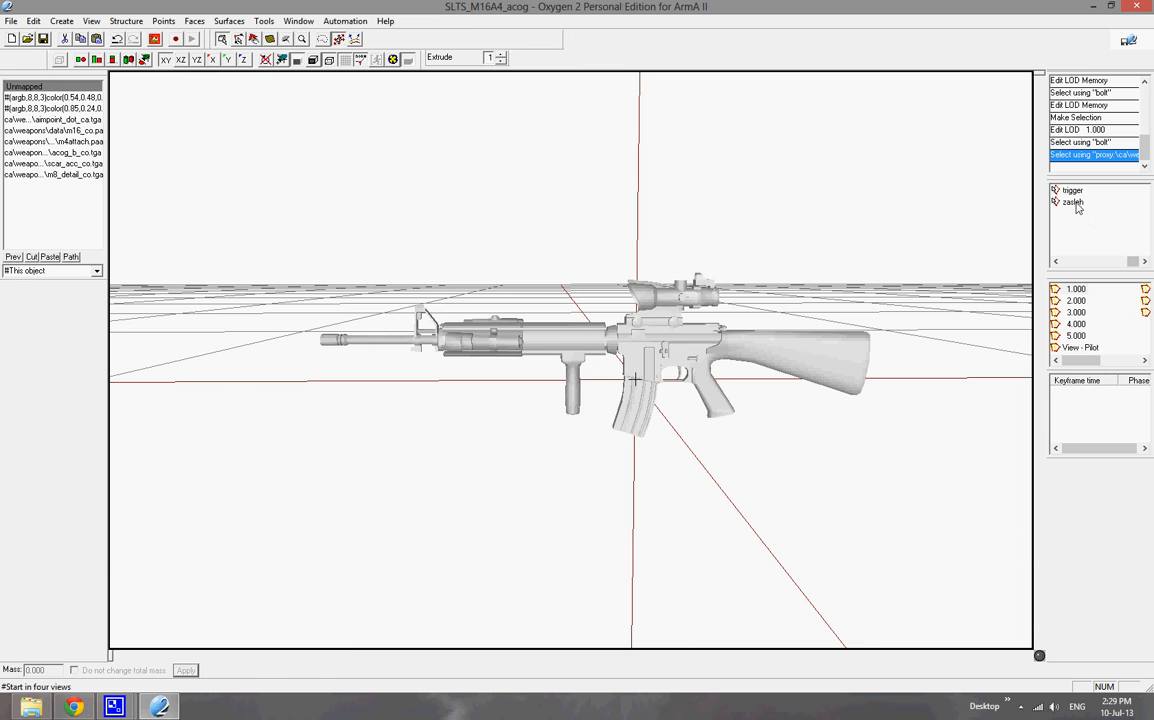
middle_drag(466, 281, 525, 281)
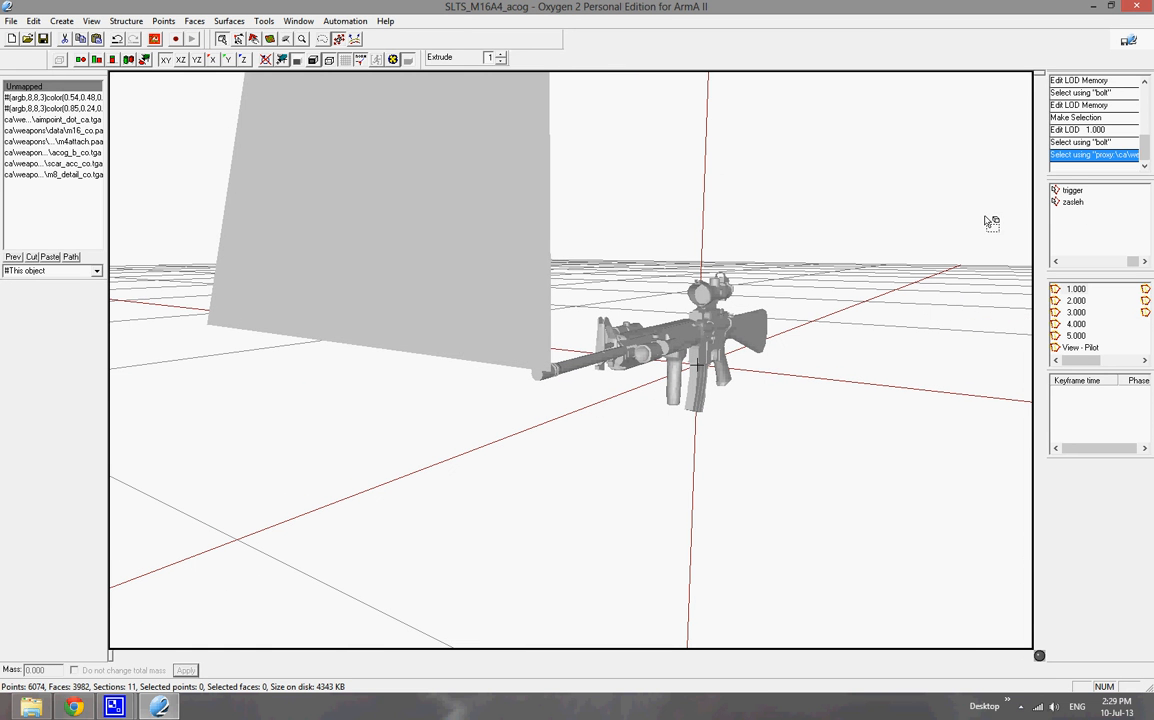
click(1073, 202)
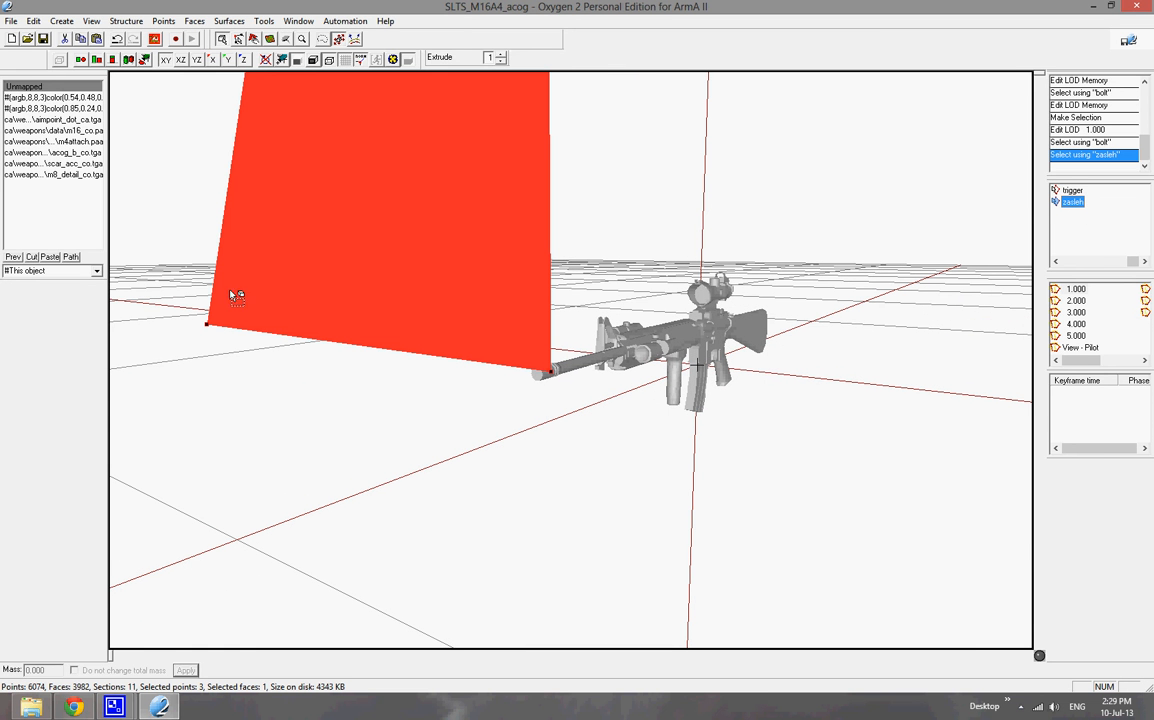
Open the Memory LOD and turn off the solid shading so the memory points show against the rifle wireframe
scroll(1100, 330, down, 3)
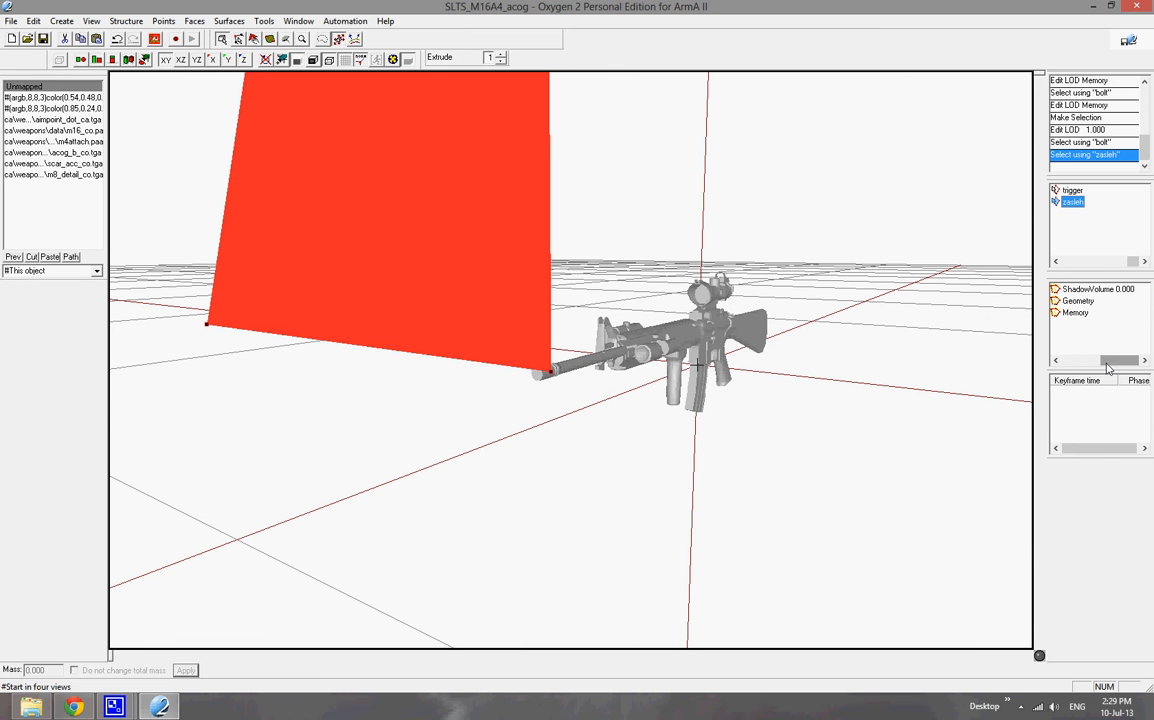
click(1075, 312)
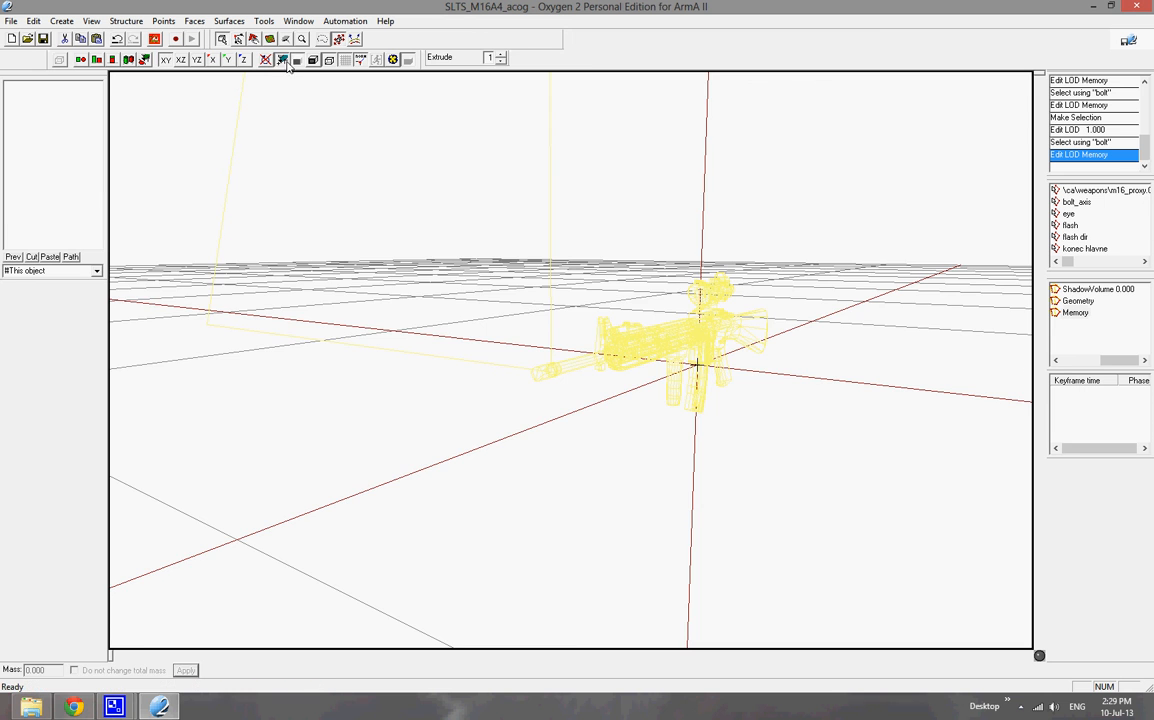
click(283, 61)
click(297, 61)
middle_drag(702, 217, 760, 224)
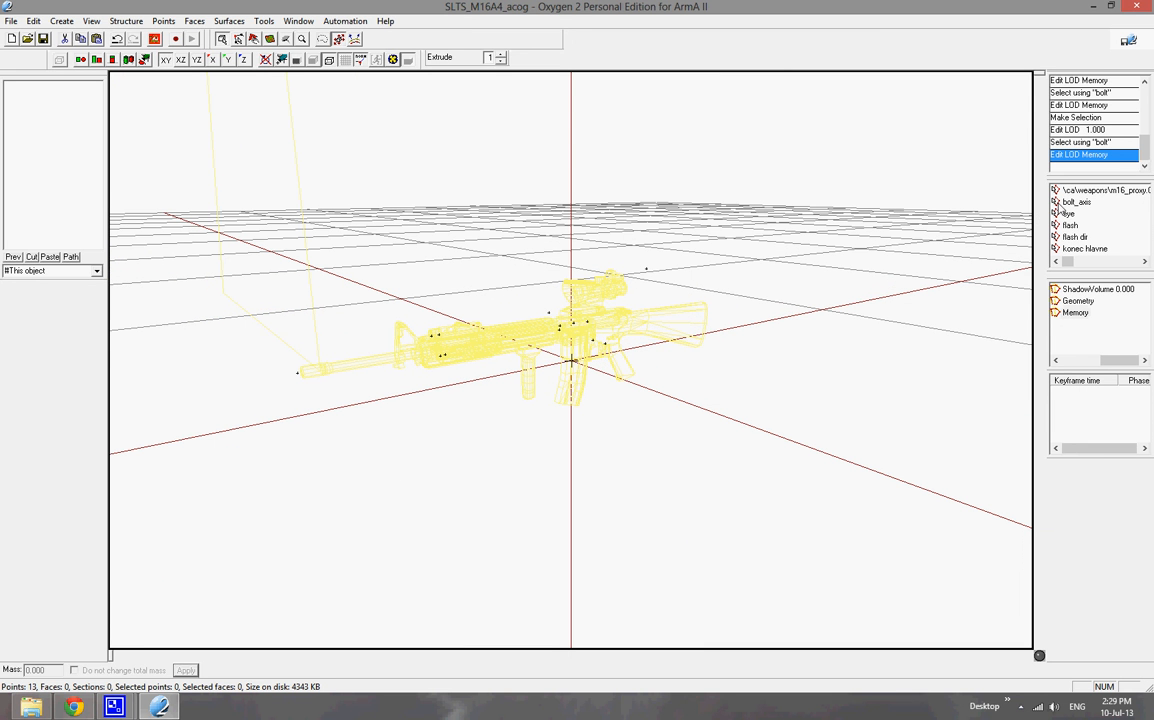
Select the bolt_axis and eye memory points and inspect the eye point behind the scope from several angles
click(1060, 202)
click(1069, 213)
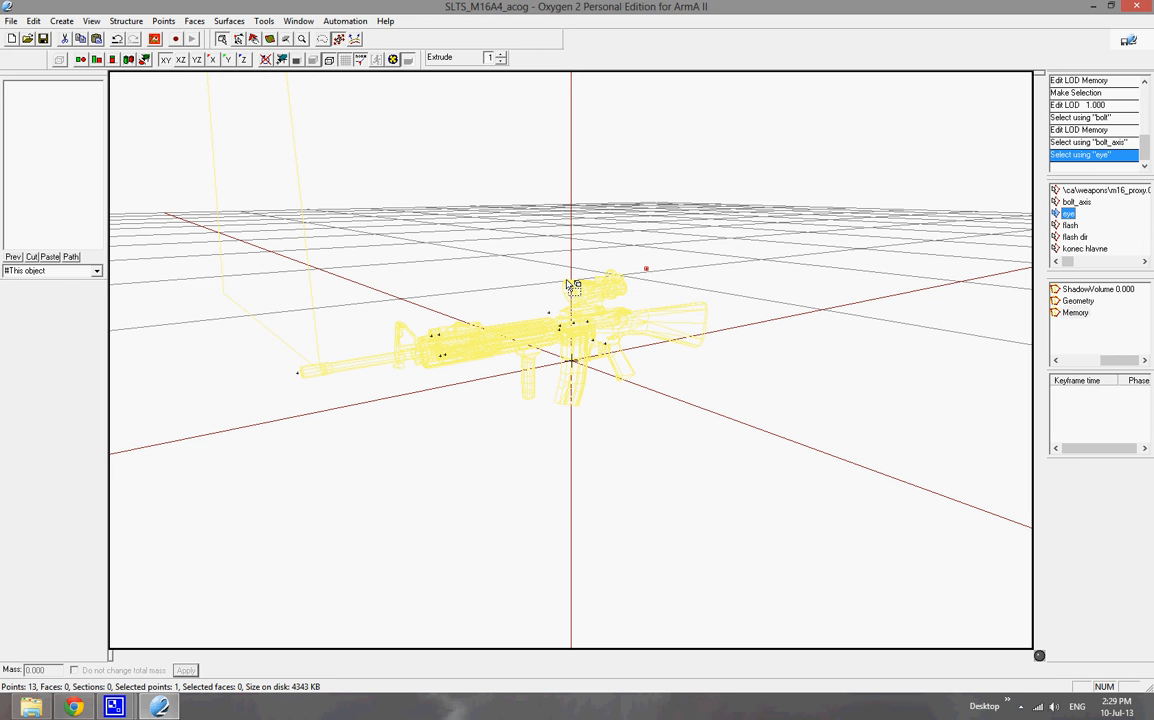
right_drag(560, 227, 639, 291)
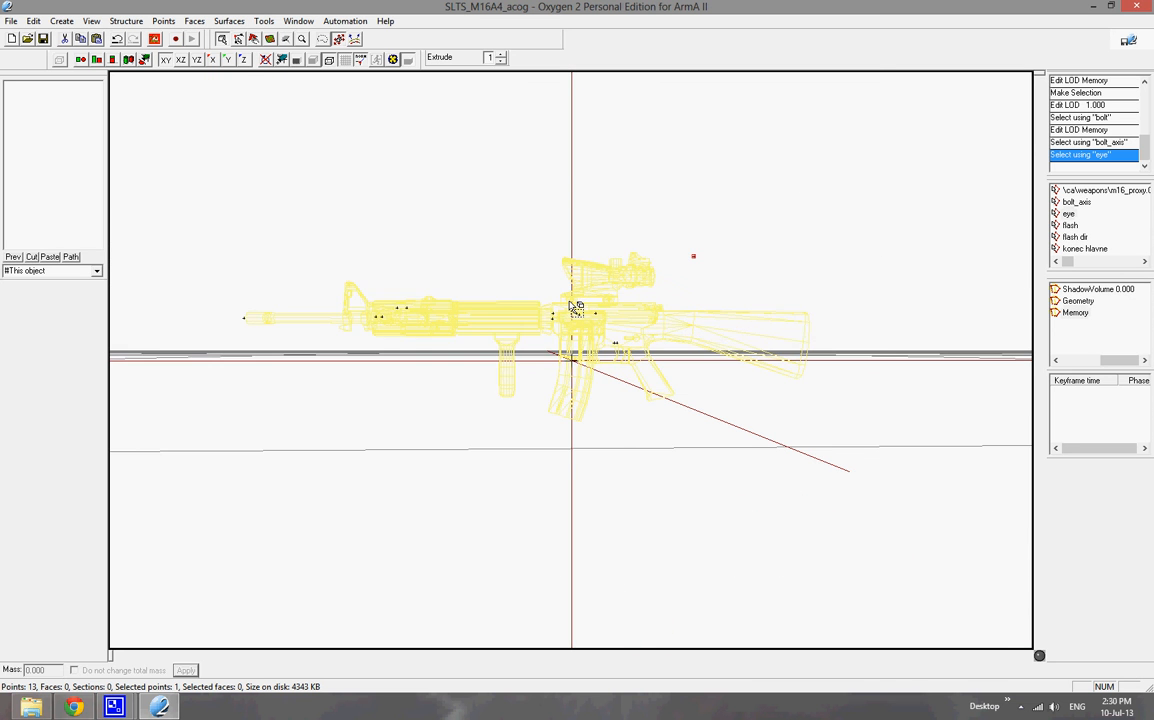
scroll(571, 303, up, 4)
right_drag(655, 252, 801, 286)
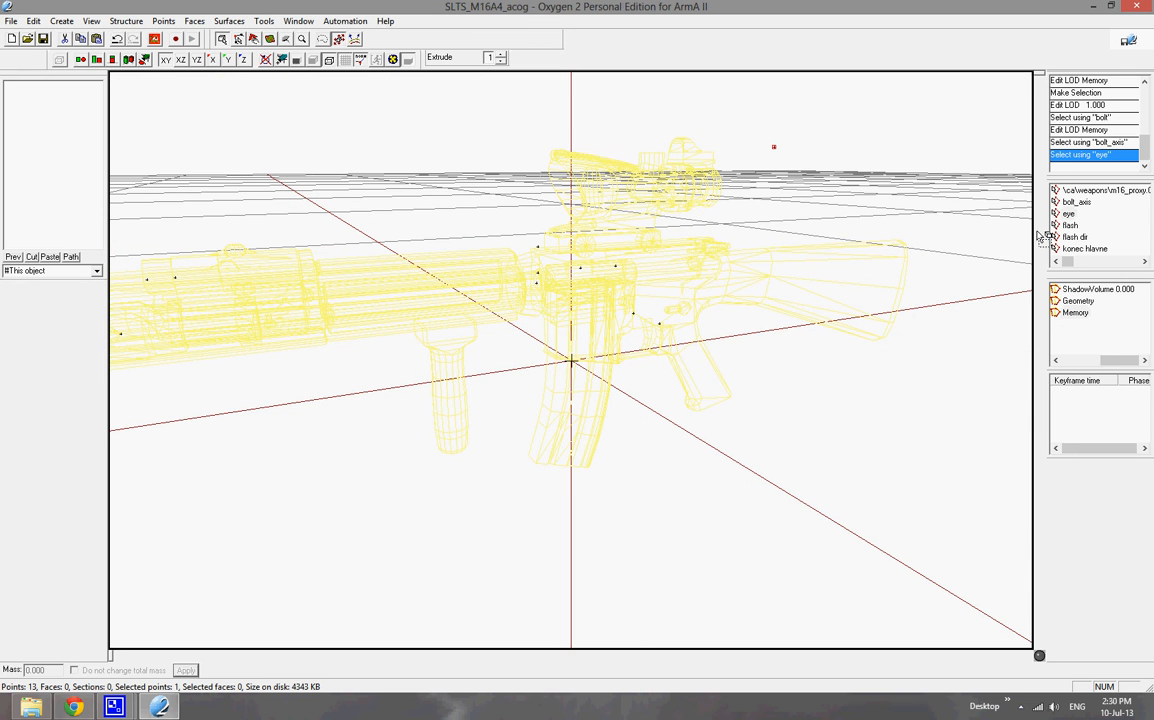
Locate the flash, flash dir and konec hlavne memory points by selecting each named selection
click(1074, 226)
scroll(1076, 226, down, 2)
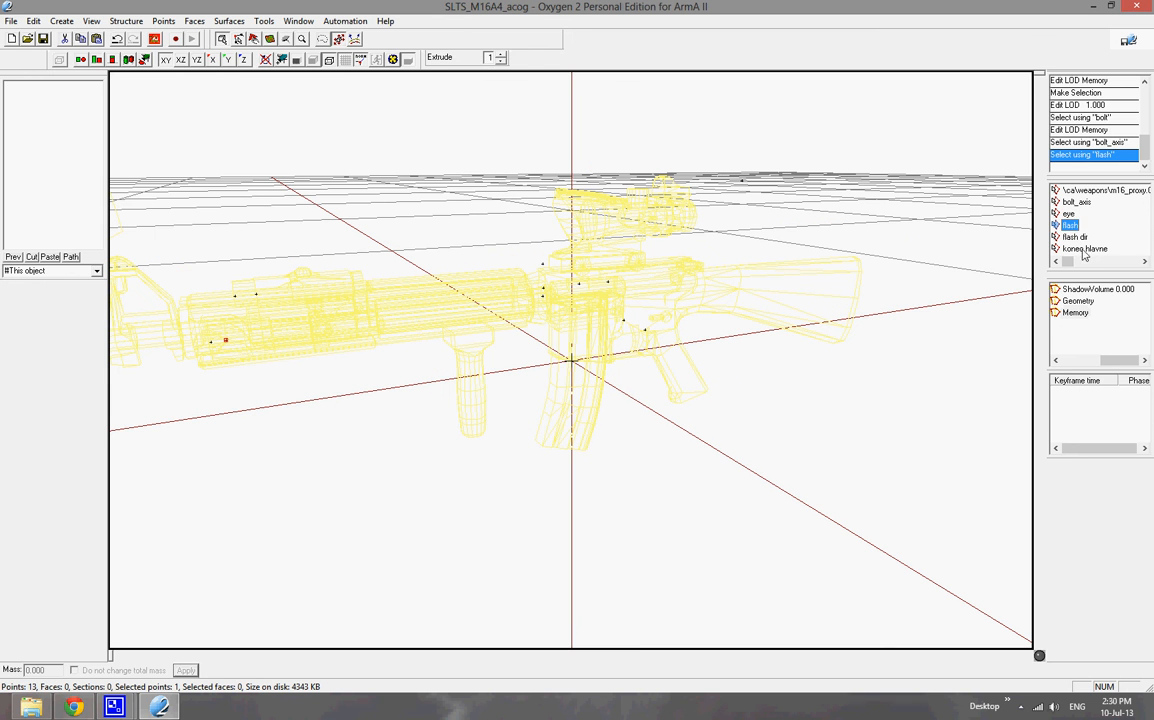
click(1074, 237)
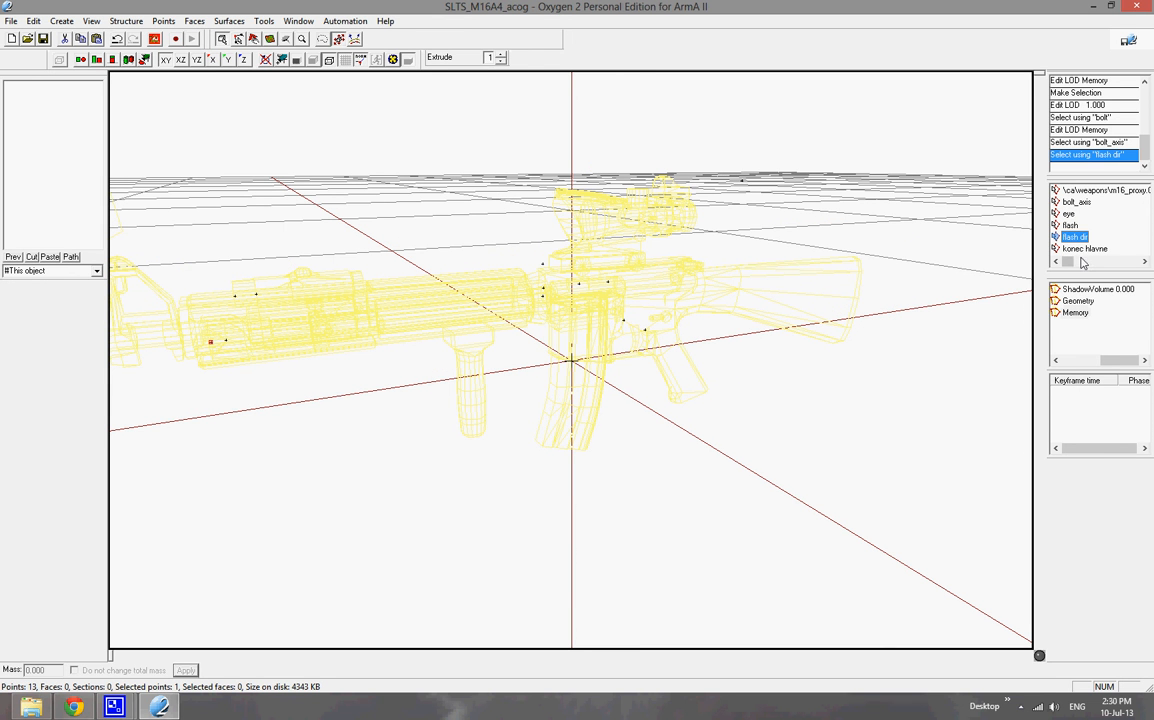
click(1085, 248)
click(1083, 262)
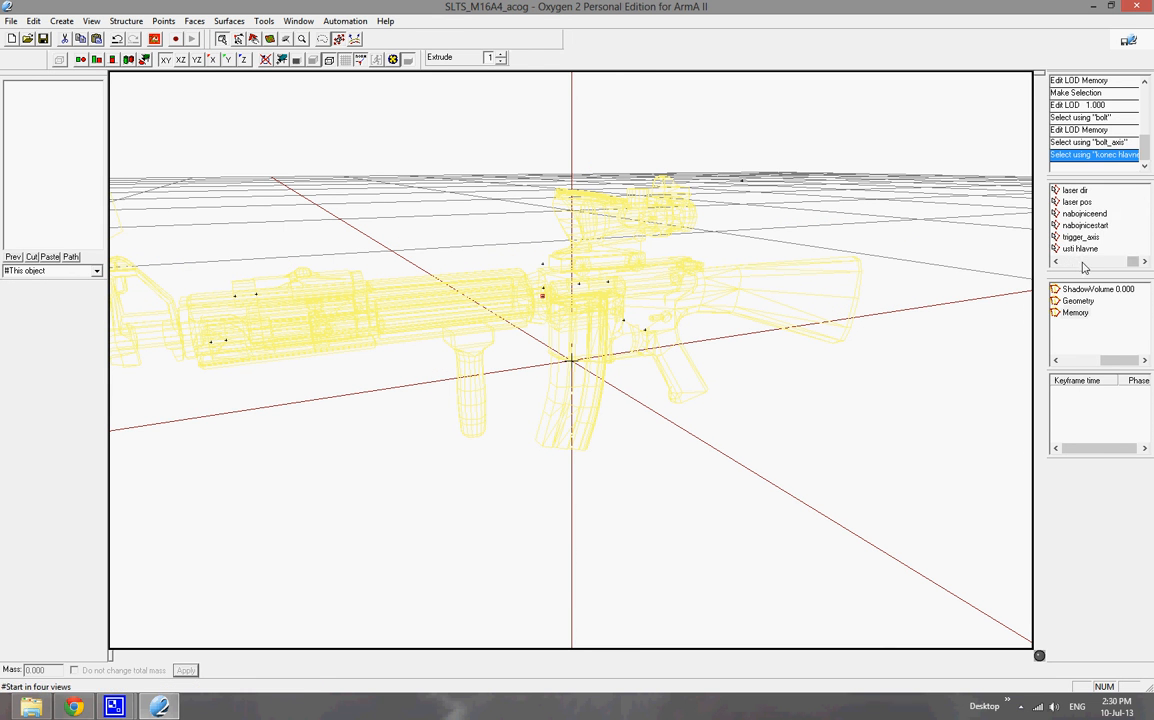
Locate the usti hlavne, laser dir, laser pos, nabojniceend and nabojnicestart memory points by selecting them in turn
click(1080, 249)
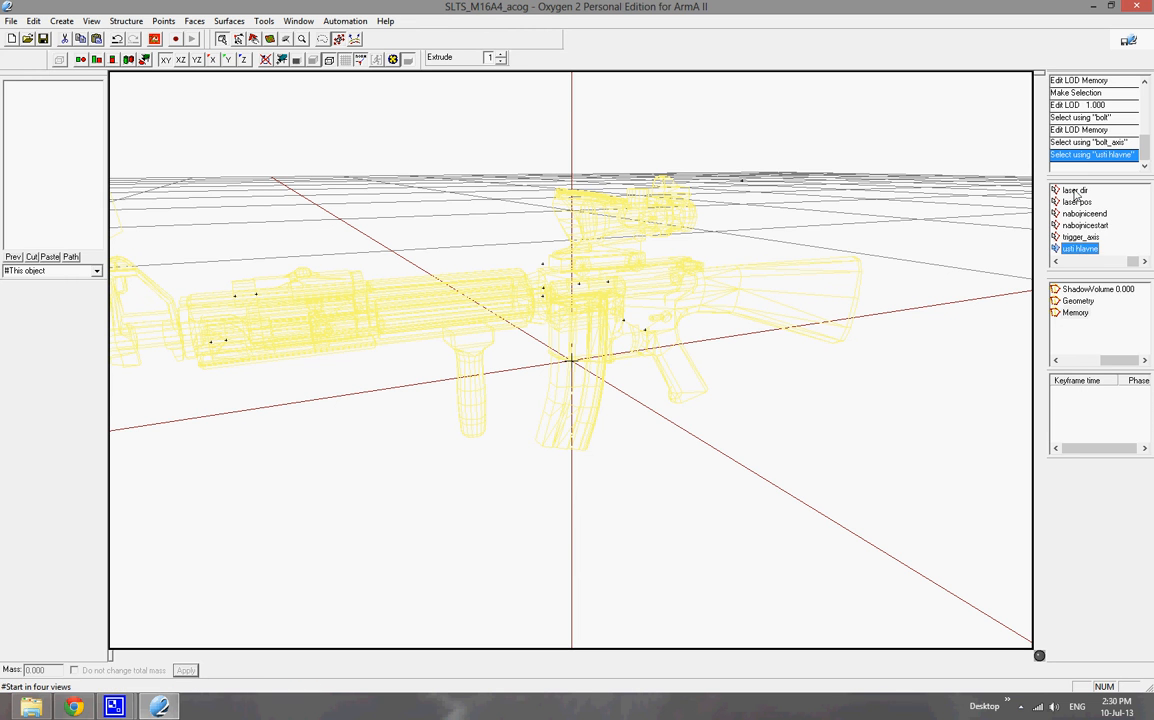
click(1075, 191)
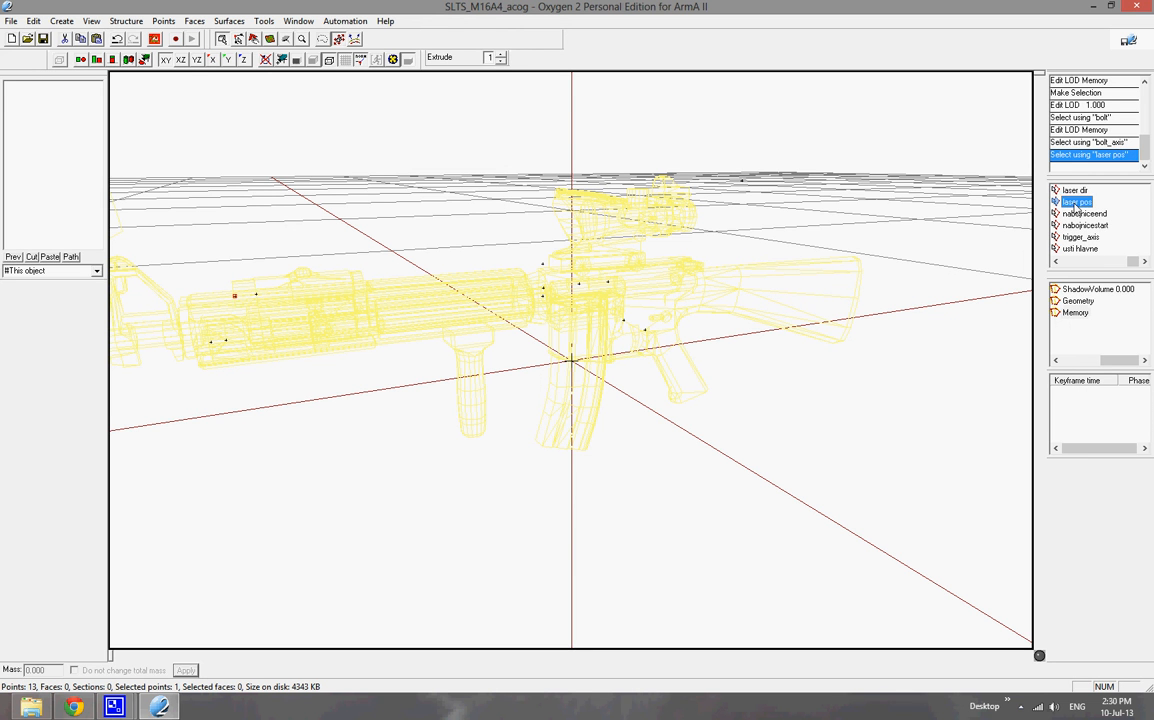
click(1076, 214)
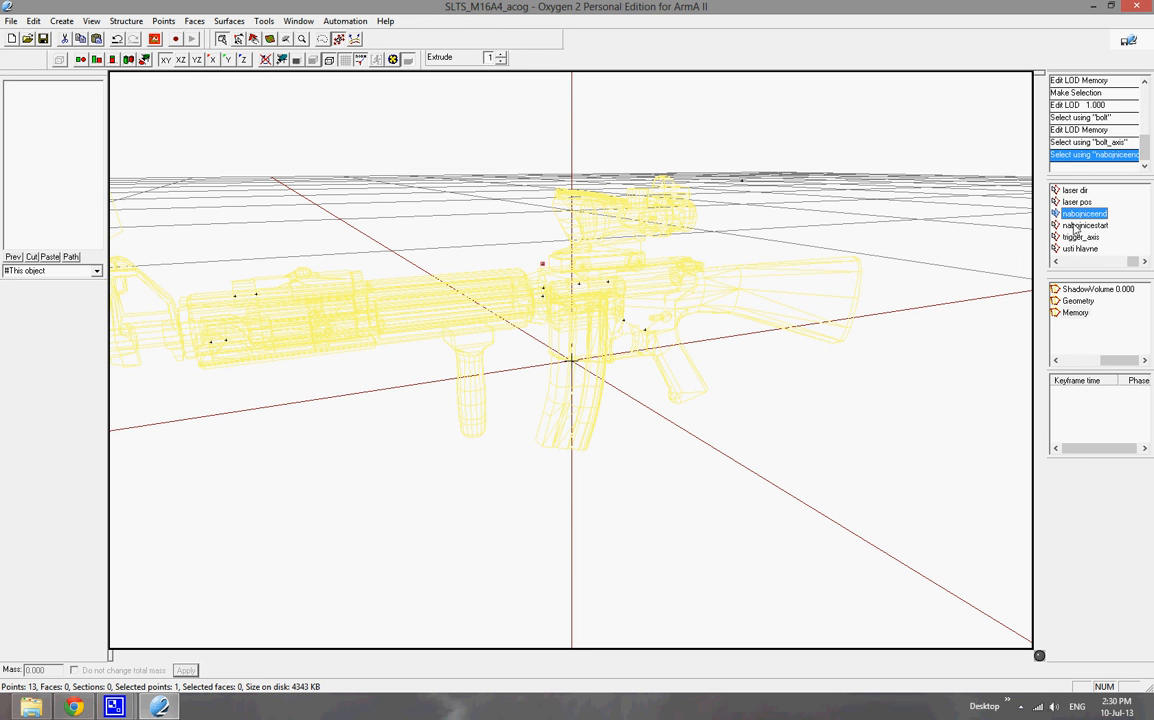
click(1078, 226)
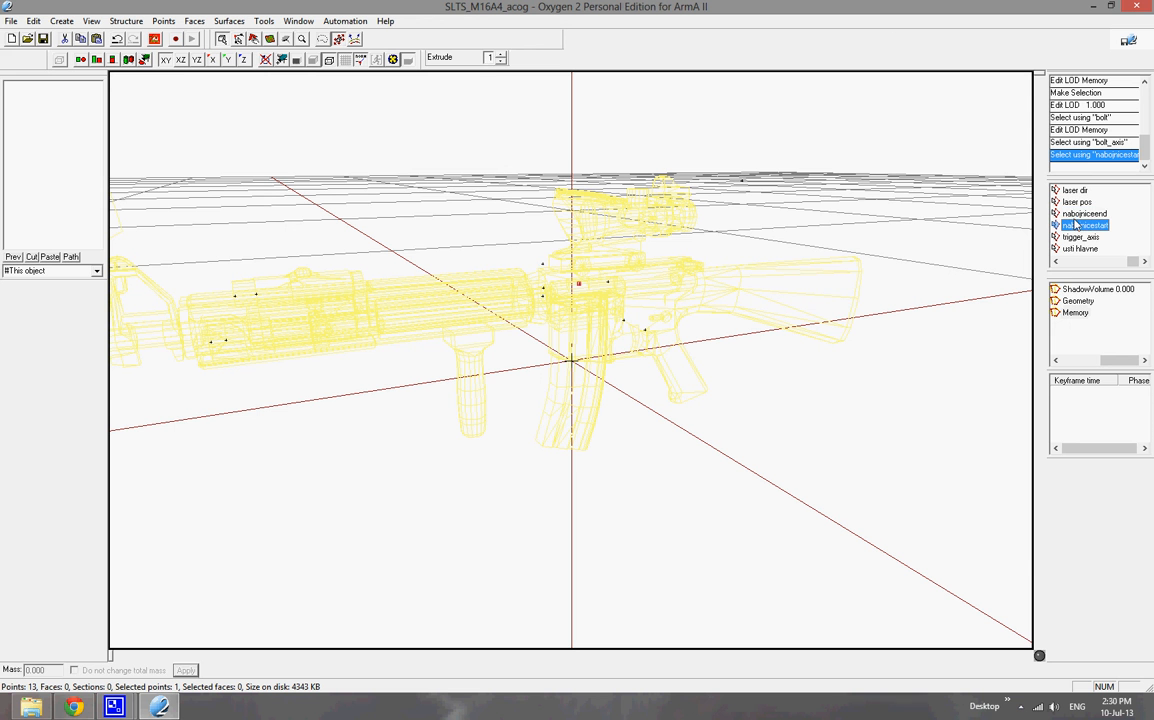
click(1075, 214)
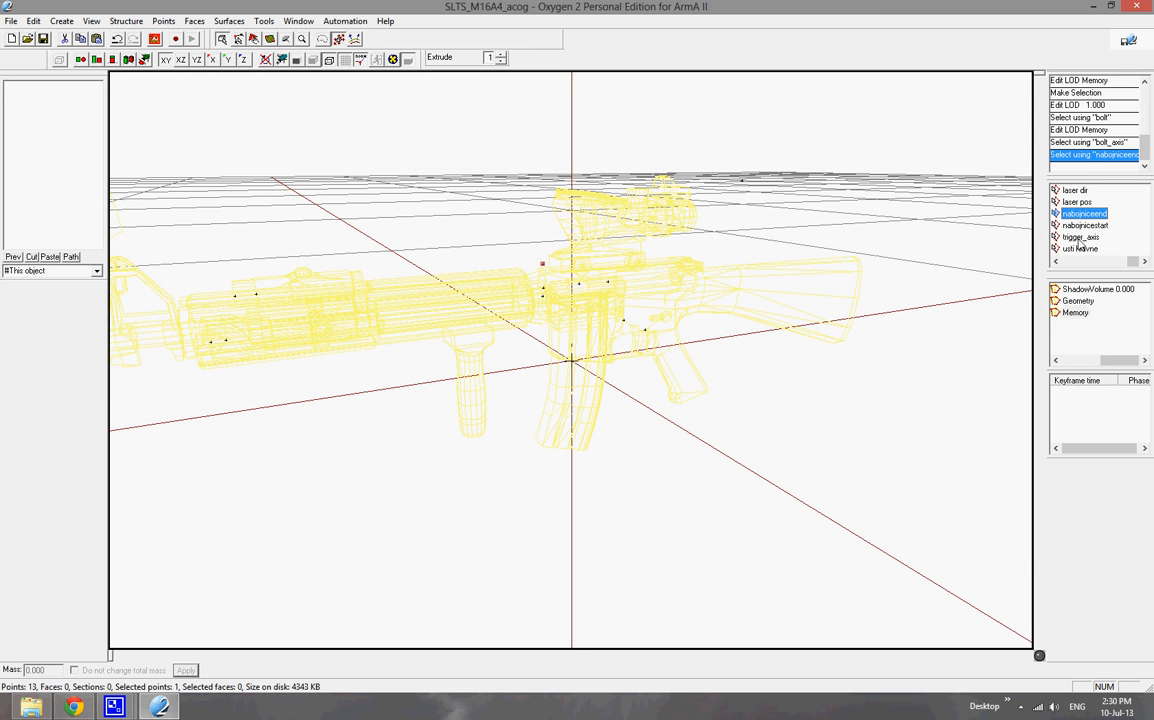
Select the trigger_axis memory points and examine their position at the trigger from both sides of the rifle
click(1080, 238)
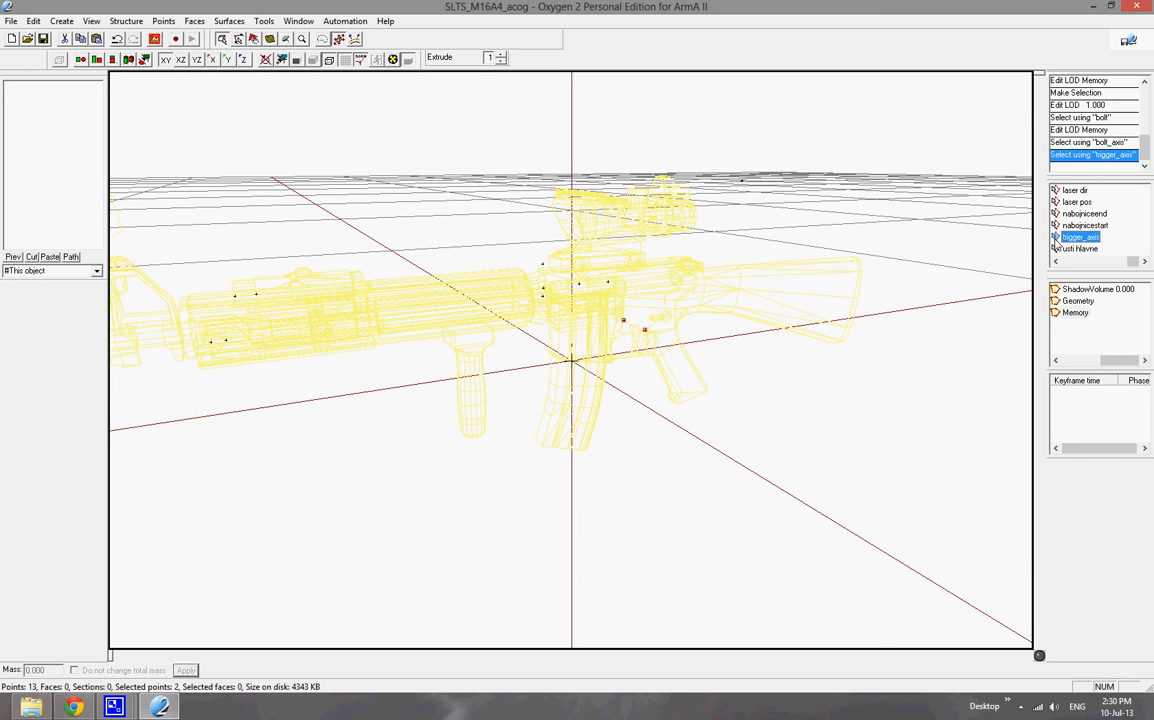
scroll(1055, 240, down, 2)
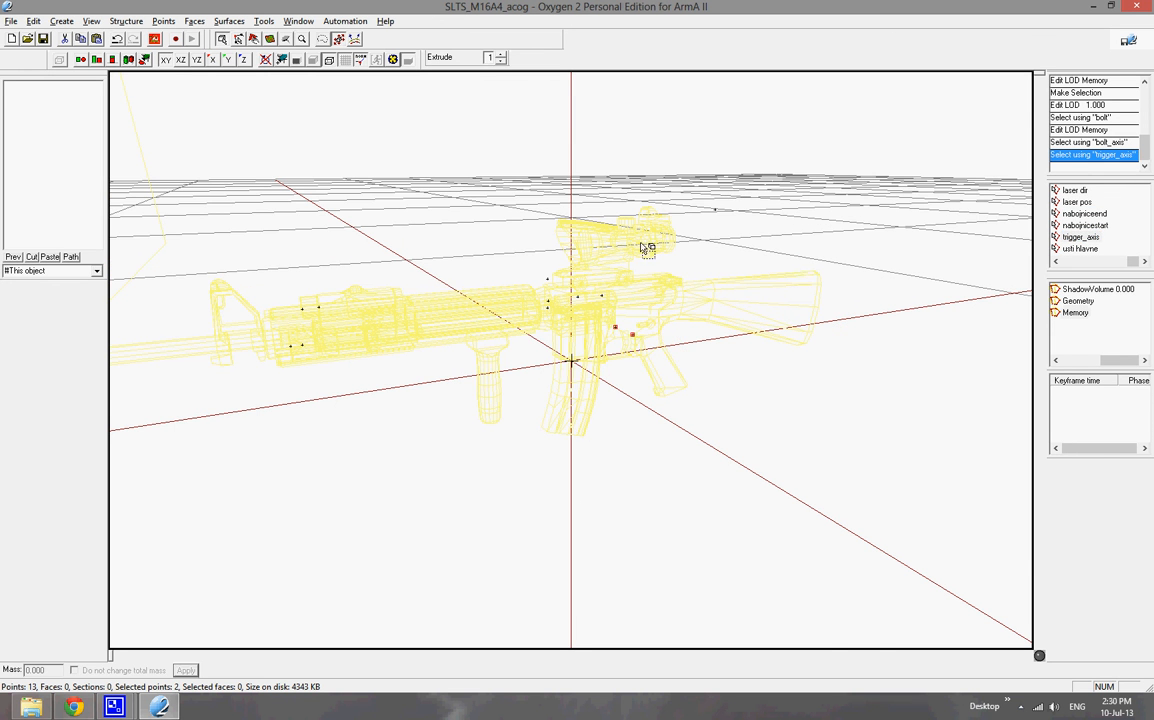
mouse_move(643, 248)
middle_down()
mouse_move(612, 245)
mouse_move(660, 248)
middle_up()
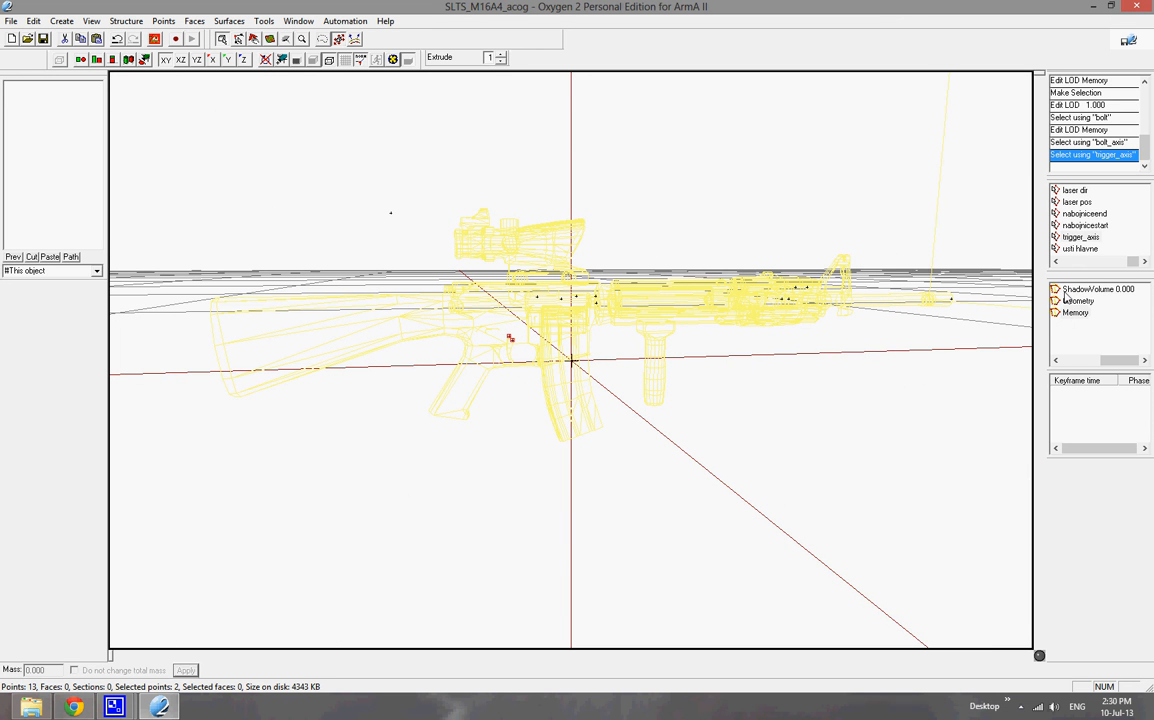
Reselect the konec hlavne and flash dir memory points and review the remaining memory selection names
scroll(1095, 230, up, 2)
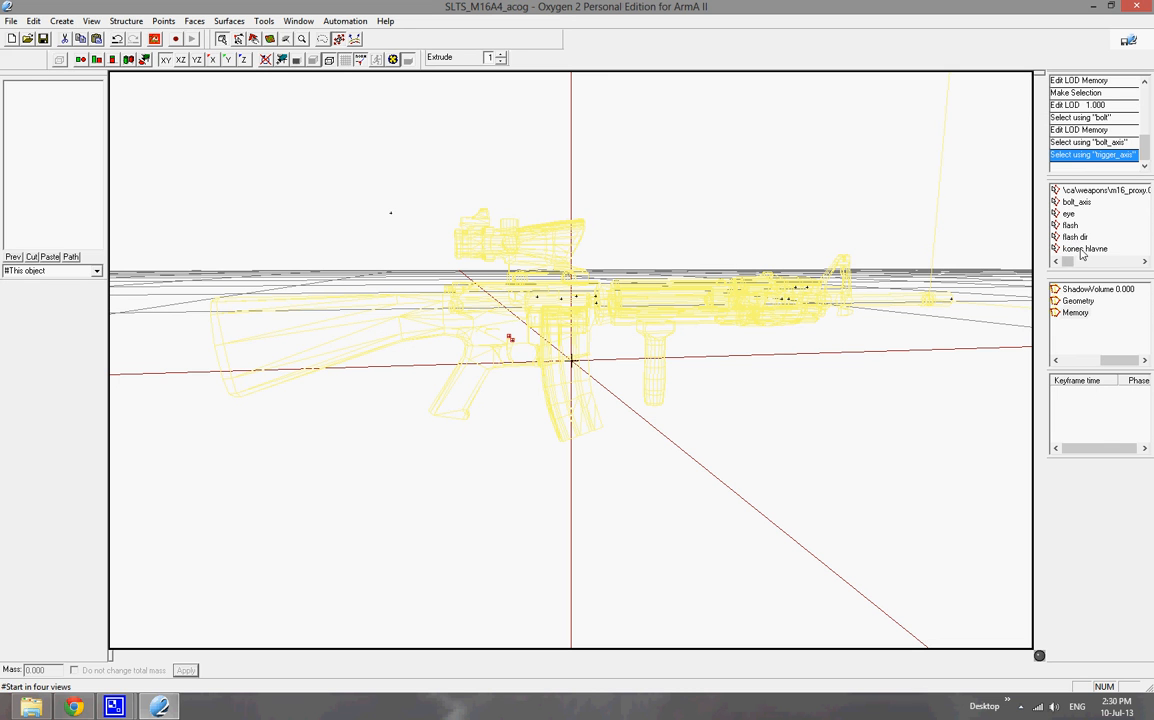
click(1084, 248)
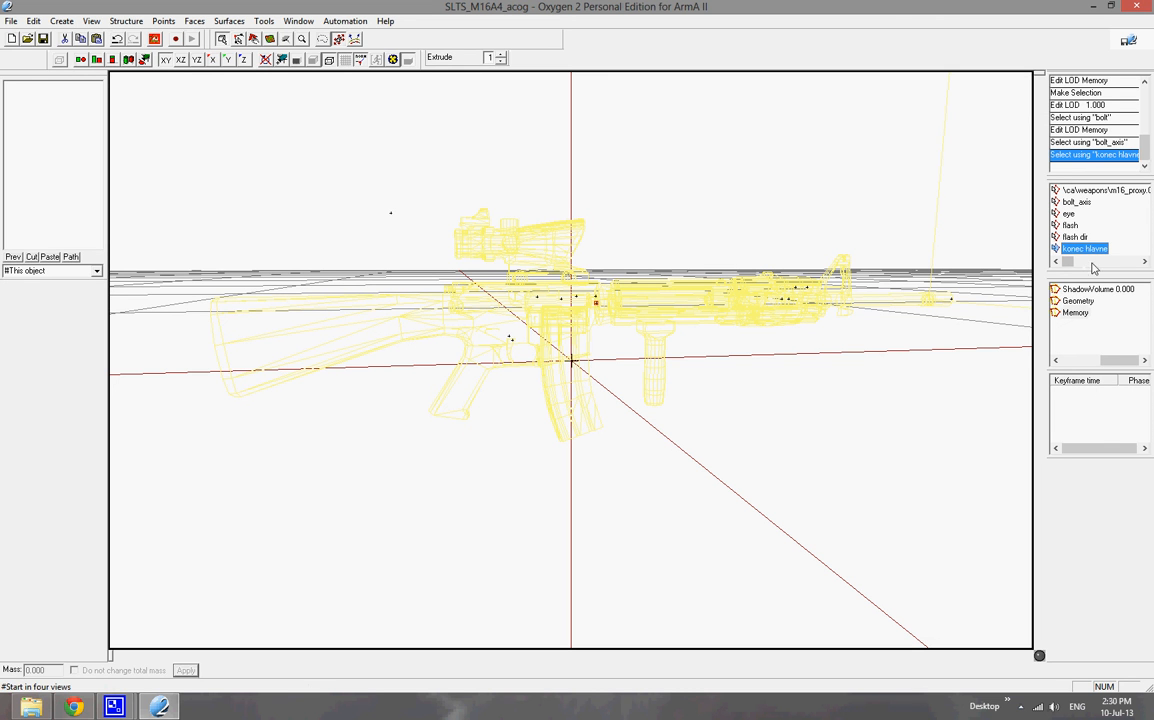
click(1078, 237)
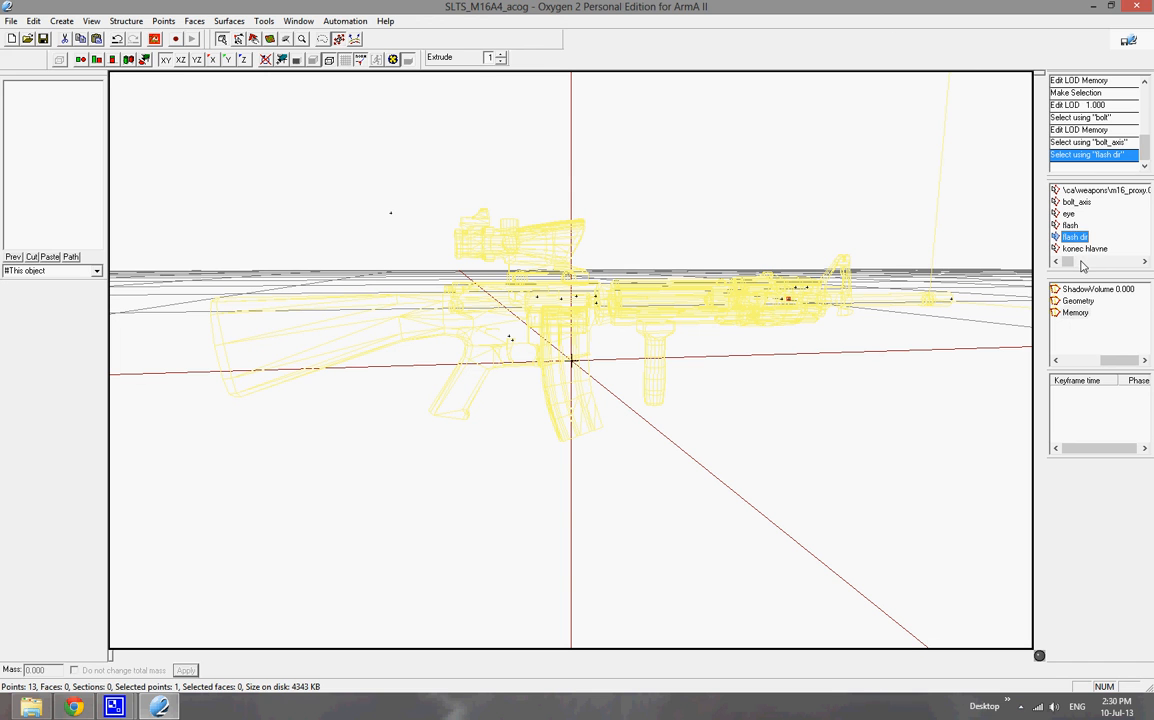
scroll(1083, 250, down, 2)
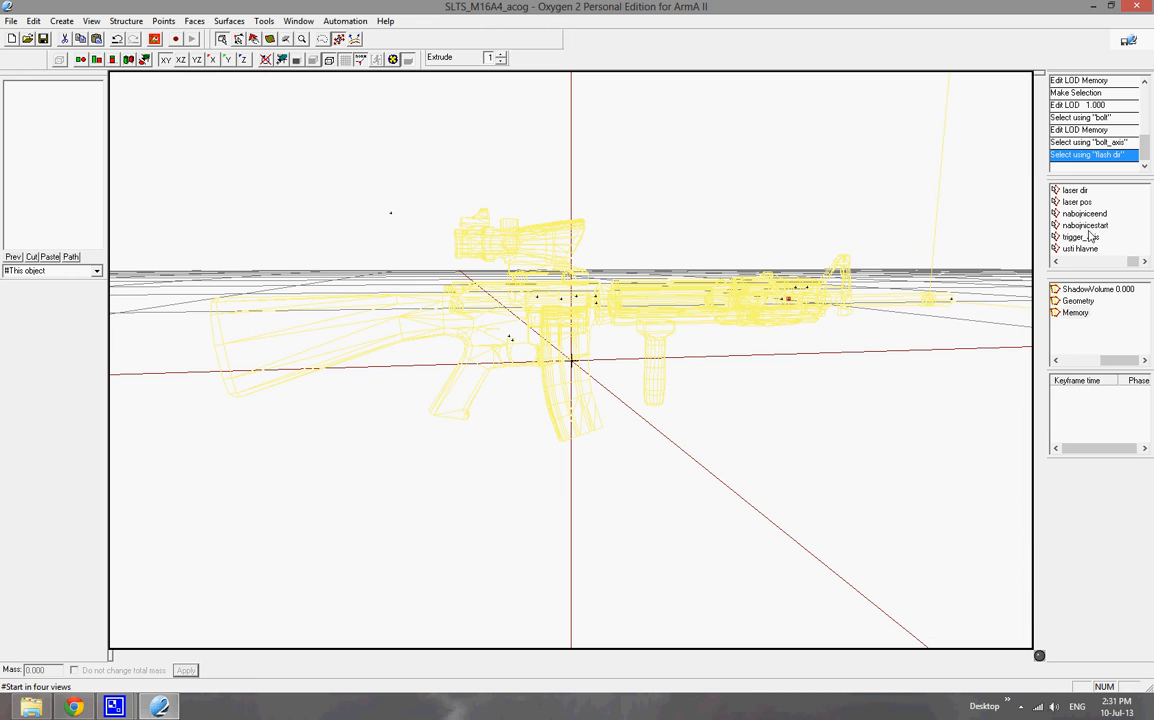
Inspect Component01, Component02 and Component03 in the Geometry LOD, plus the magazine selection in the ShadowVolume 0.000 LOD
click(1080, 304)
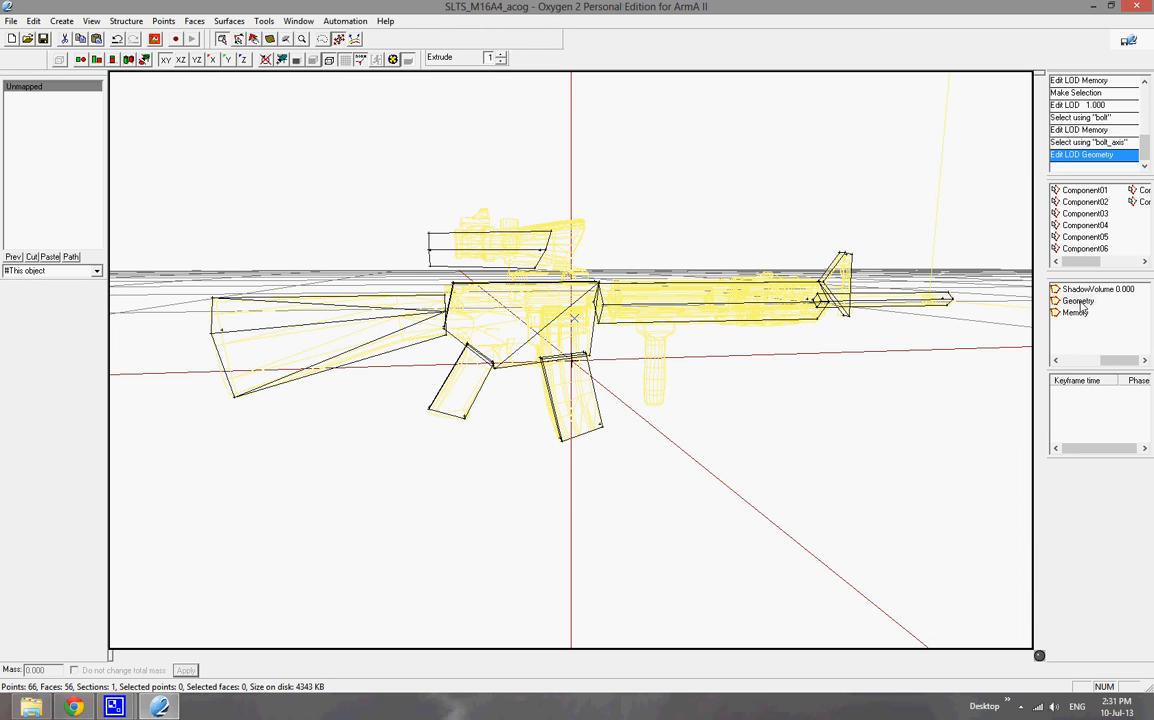
click(1078, 191)
click(1082, 202)
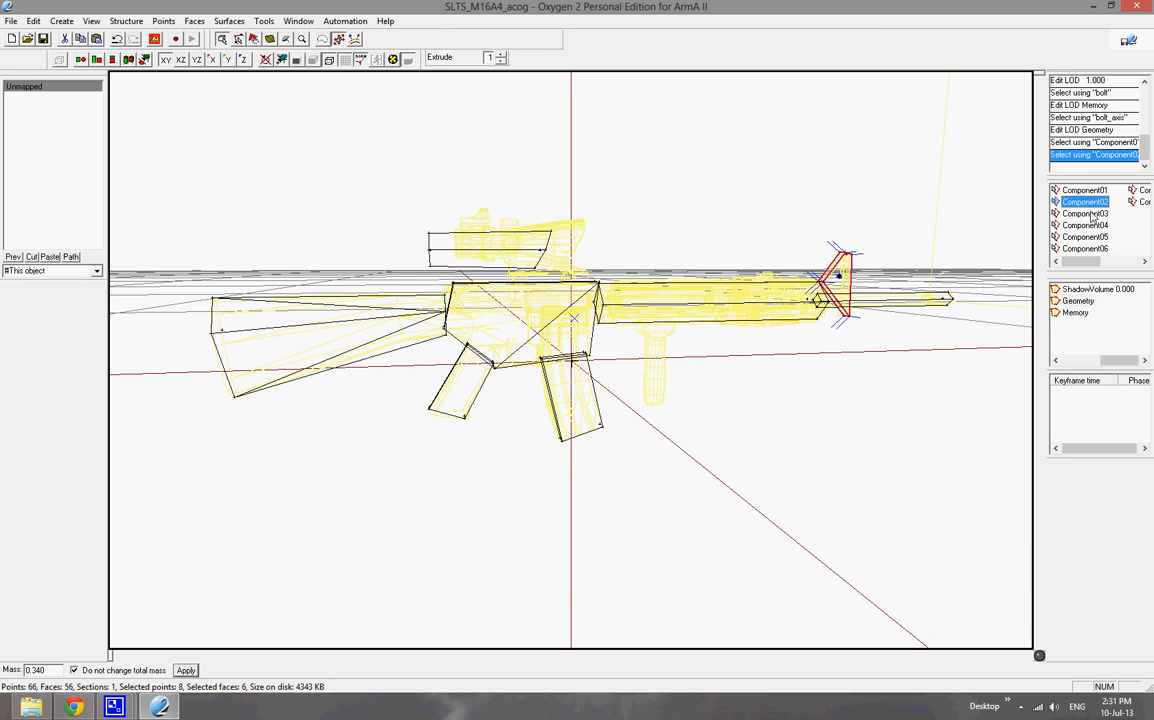
click(1085, 213)
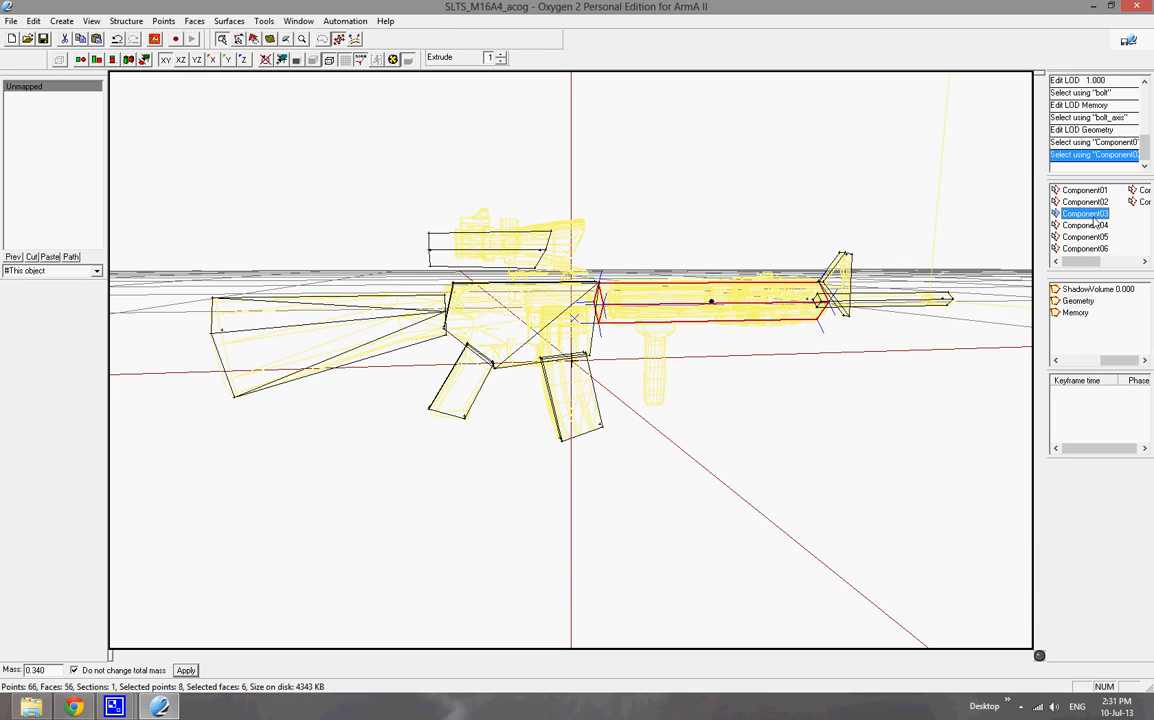
click(1086, 290)
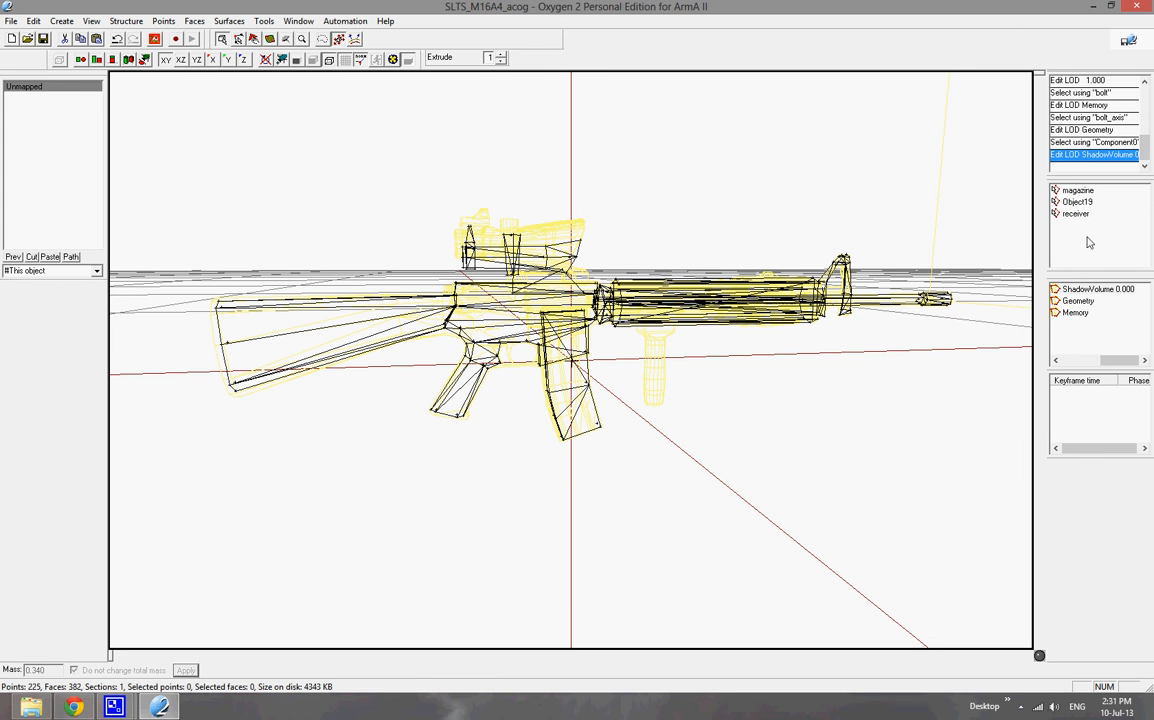
click(1078, 190)
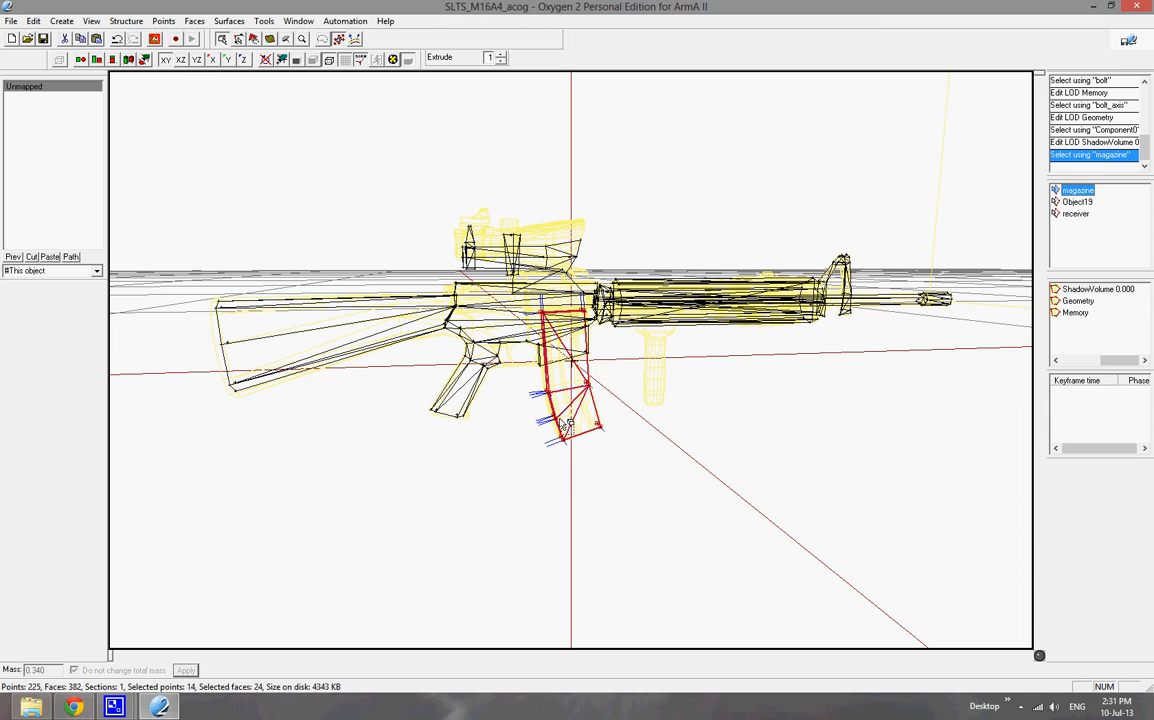
Open the View - Pilot LOD and locate its magazine, bolt and zasleh parts by selecting each named selection
click(1087, 361)
double_click(1089, 349)
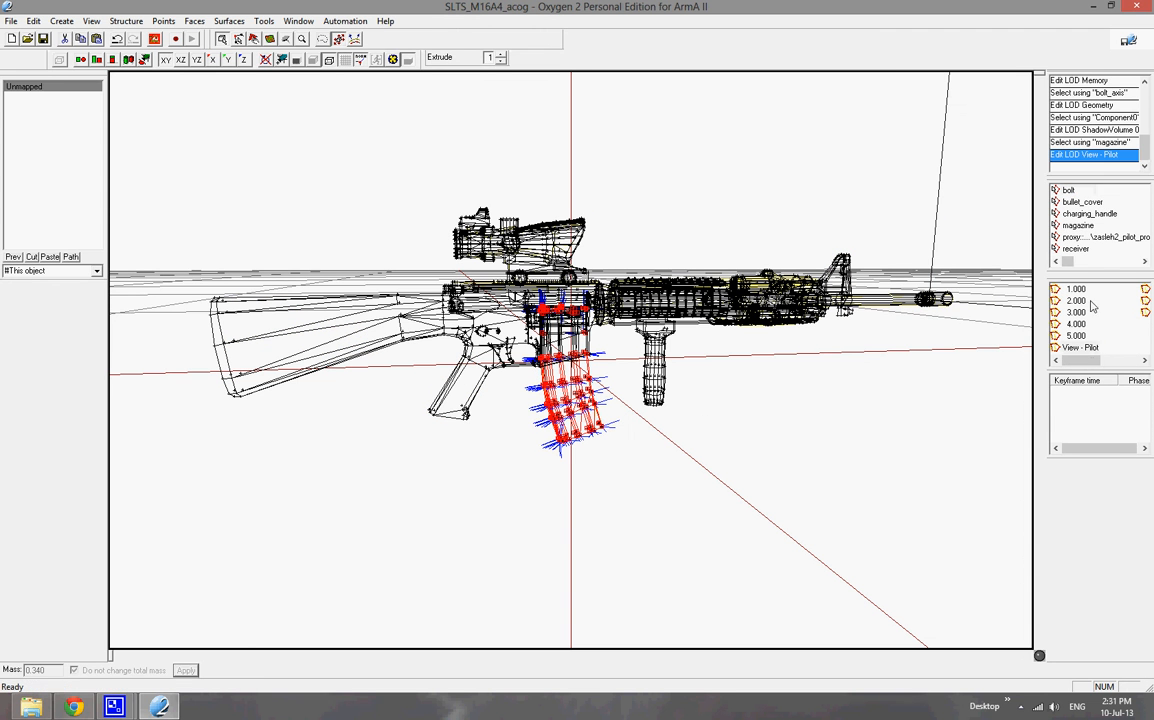
click(1078, 225)
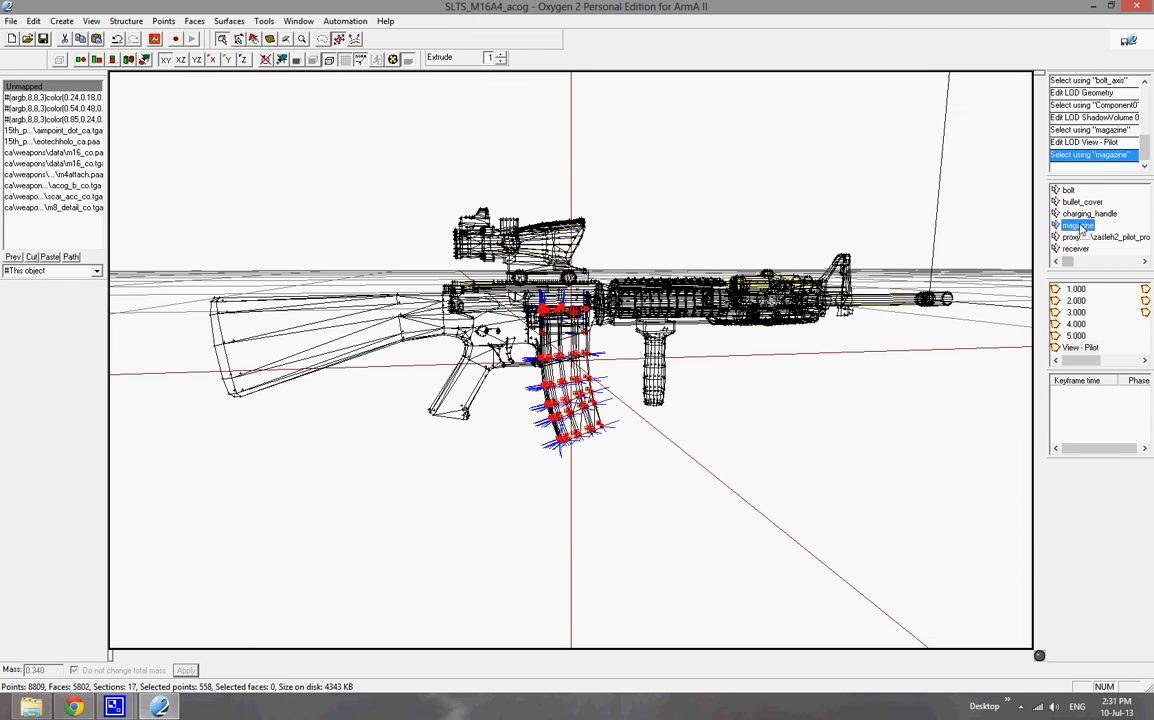
click(1068, 189)
scroll(1087, 252, down, 2)
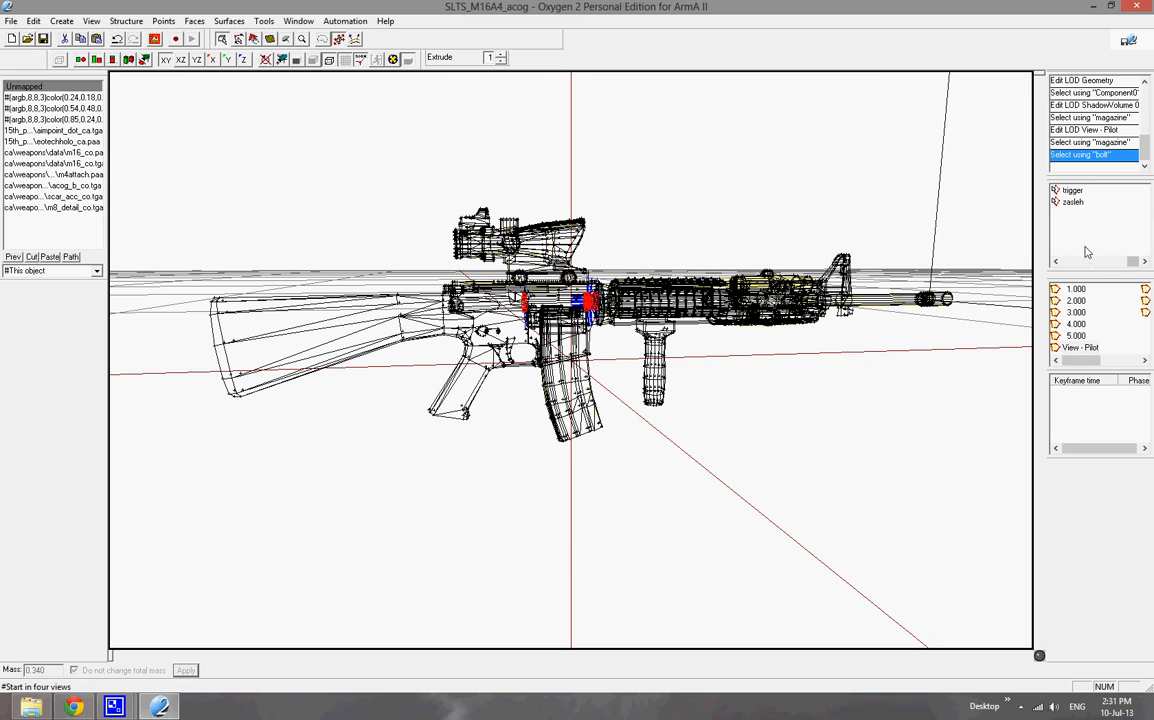
click(1072, 201)
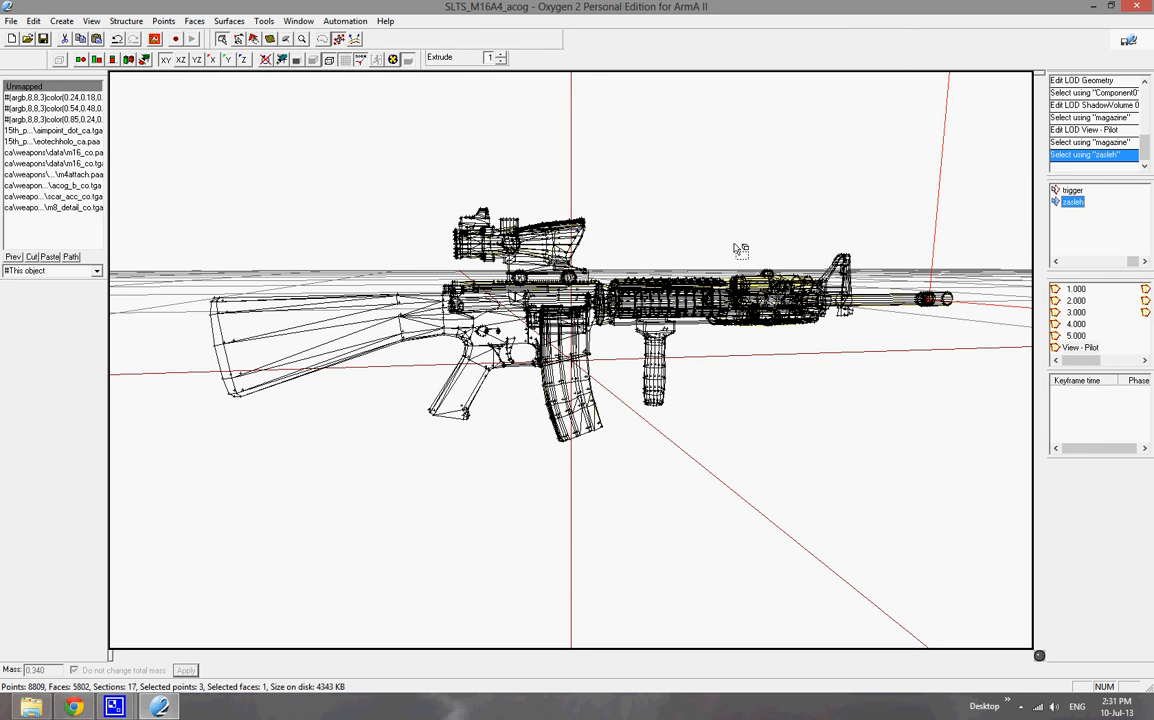
Examine the selected zasleh muzzle flash proxy triangle at the barrel from several angles around the rifle
right_drag(821, 210, 821, 212)
scroll(685, 234, down, 5)
right_drag(680, 240, 683, 242)
scroll(832, 285, up, 3)
right_drag(826, 278, 835, 282)
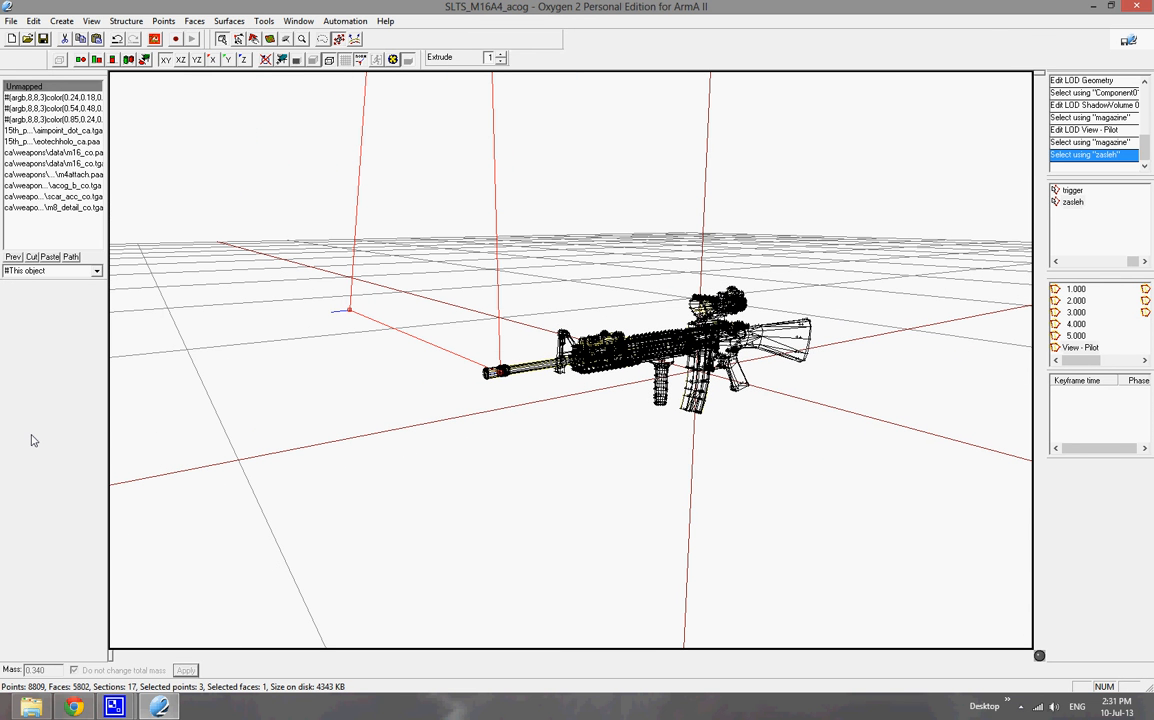
mouse_move(361, 341)
mouse_down()
mouse_move(318, 299)
mouse_move(344, 361)
mouse_up()
right_drag(645, 350, 645, 350)
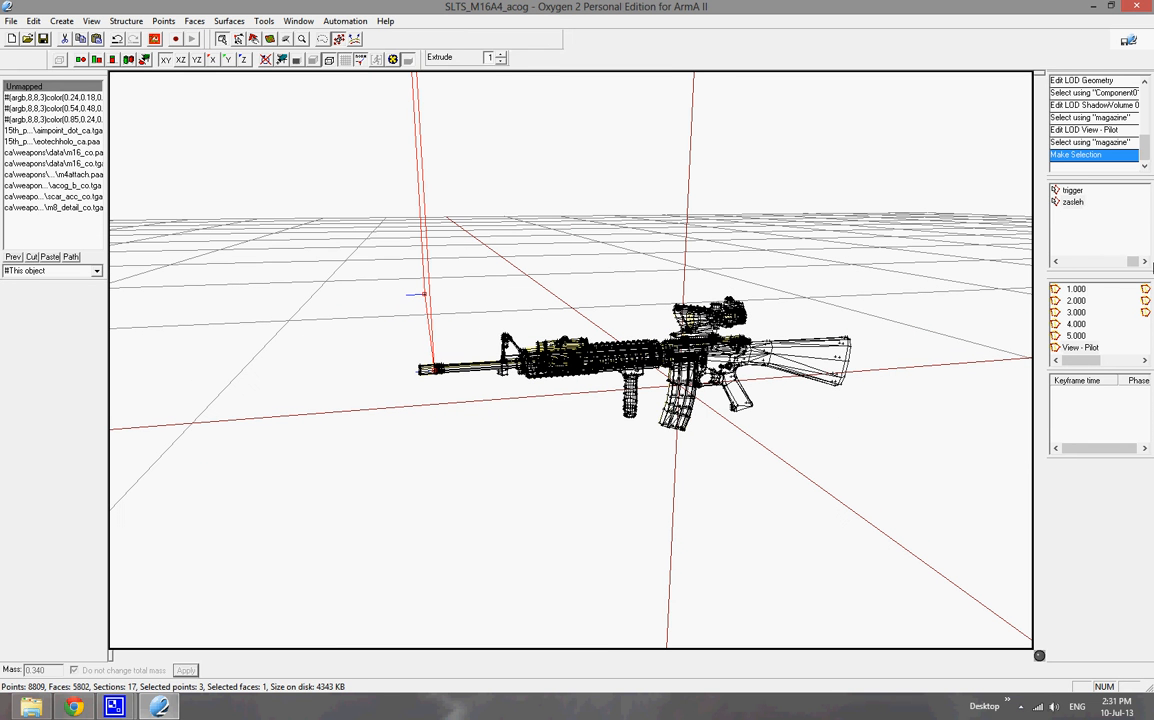
Reselect the magazine and bolt parts of the View - Pilot LOD alternately to compare them, and clear the selection
scroll(1095, 220, up, 3)
click(1076, 225)
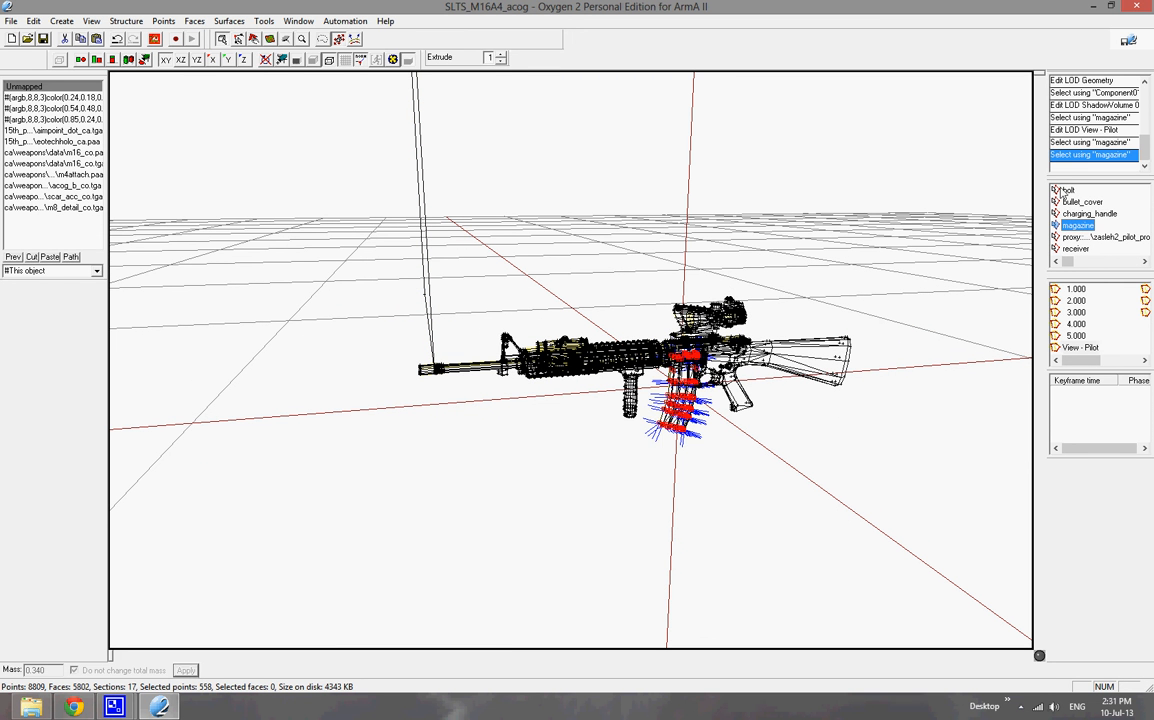
click(1066, 190)
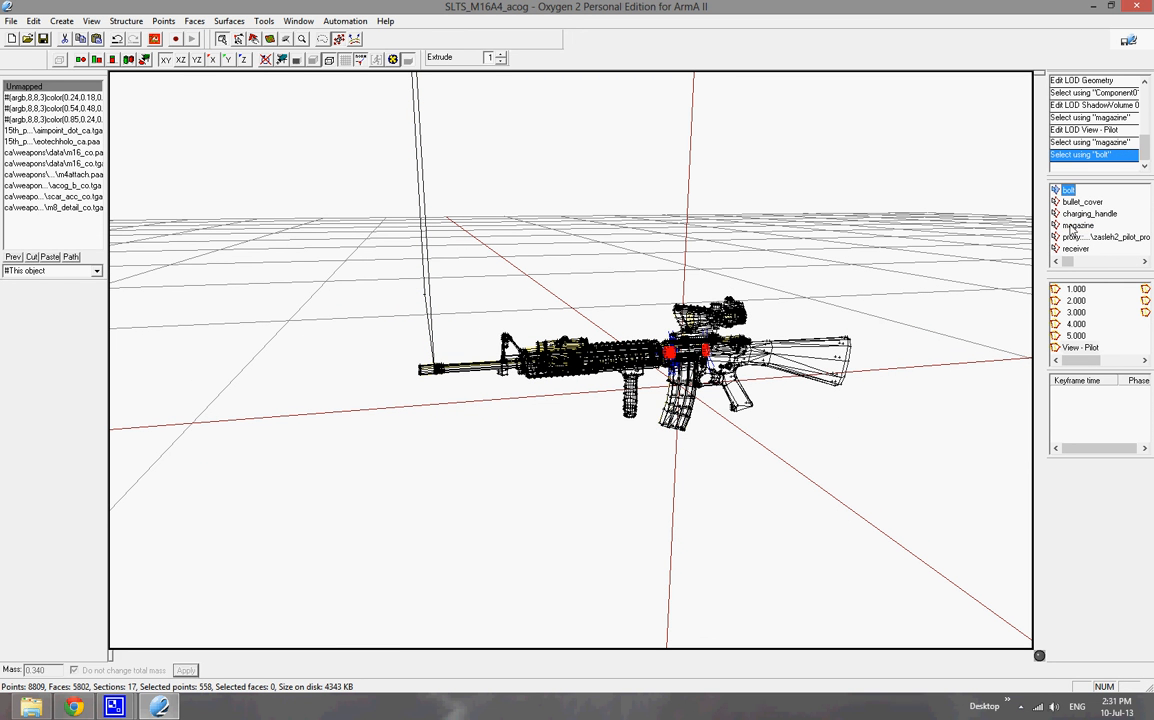
click(1071, 227)
click(1068, 190)
click(826, 277)
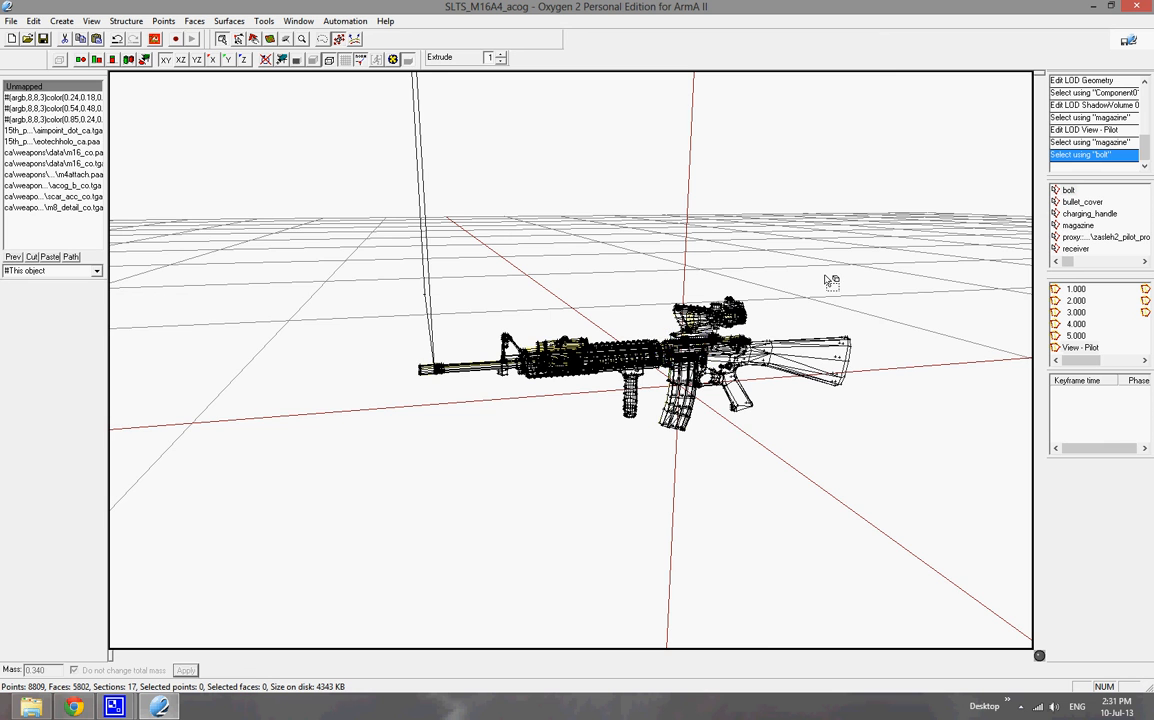
middle_drag(826, 277, 830, 276)
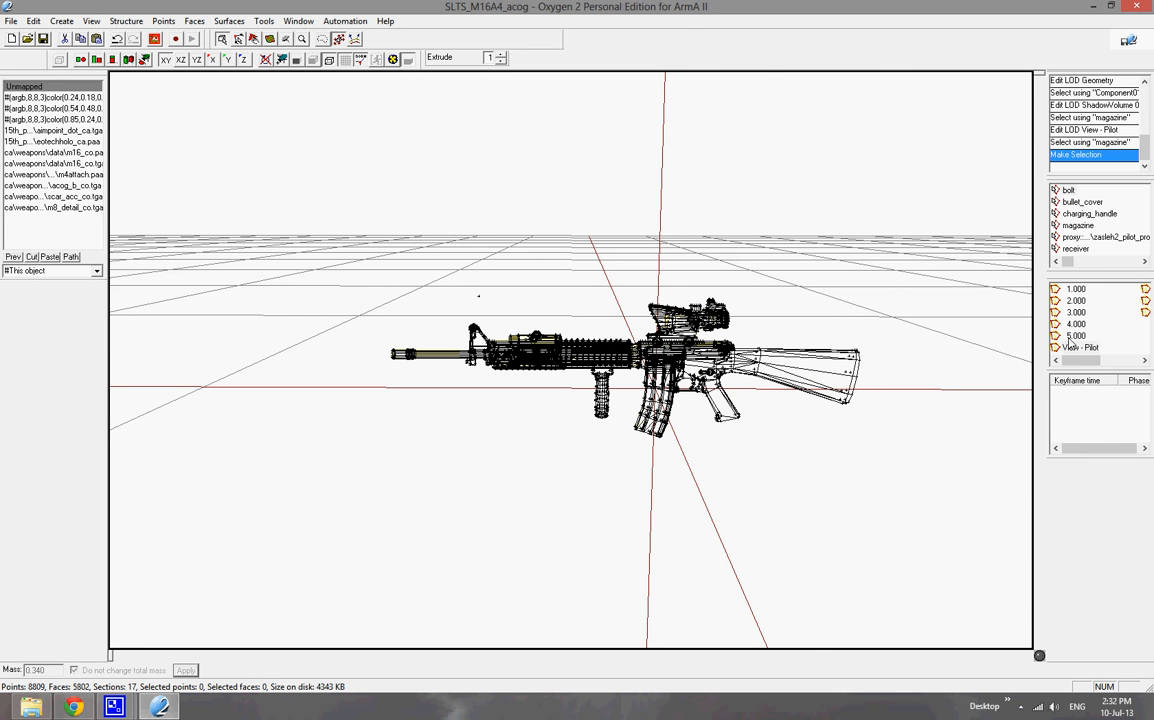
Switch back to the Memory LOD and deselect its selected memory point
scroll(1089, 330, down, 2)
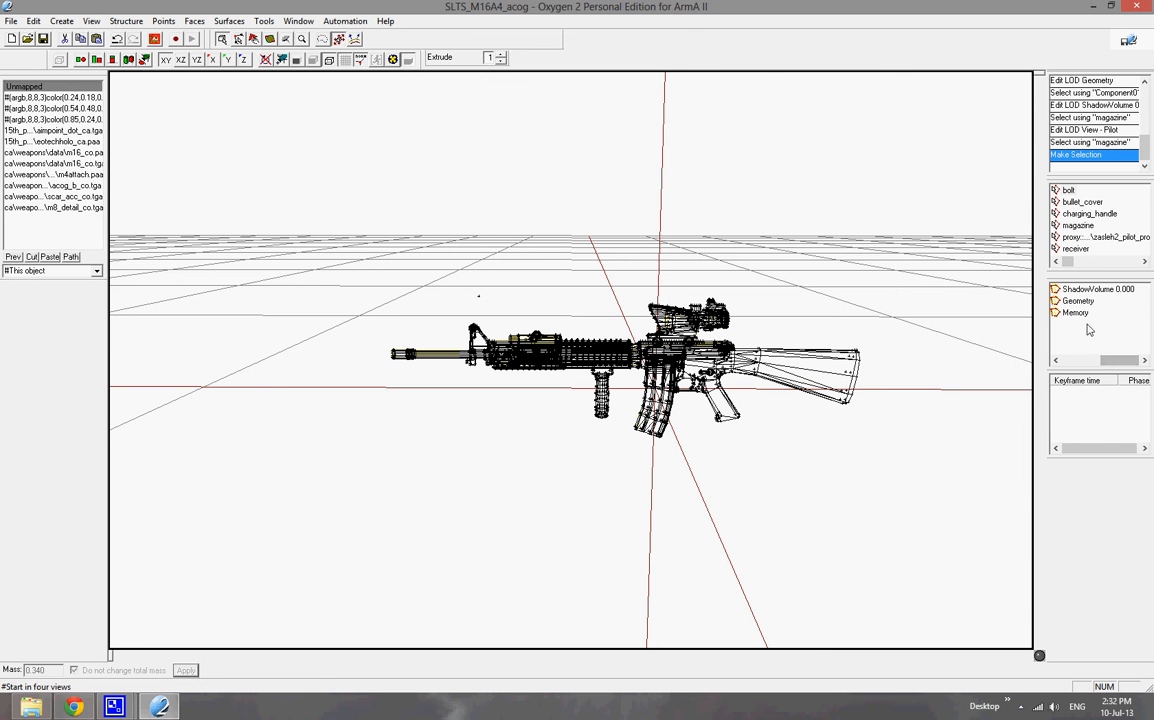
double_click(1082, 314)
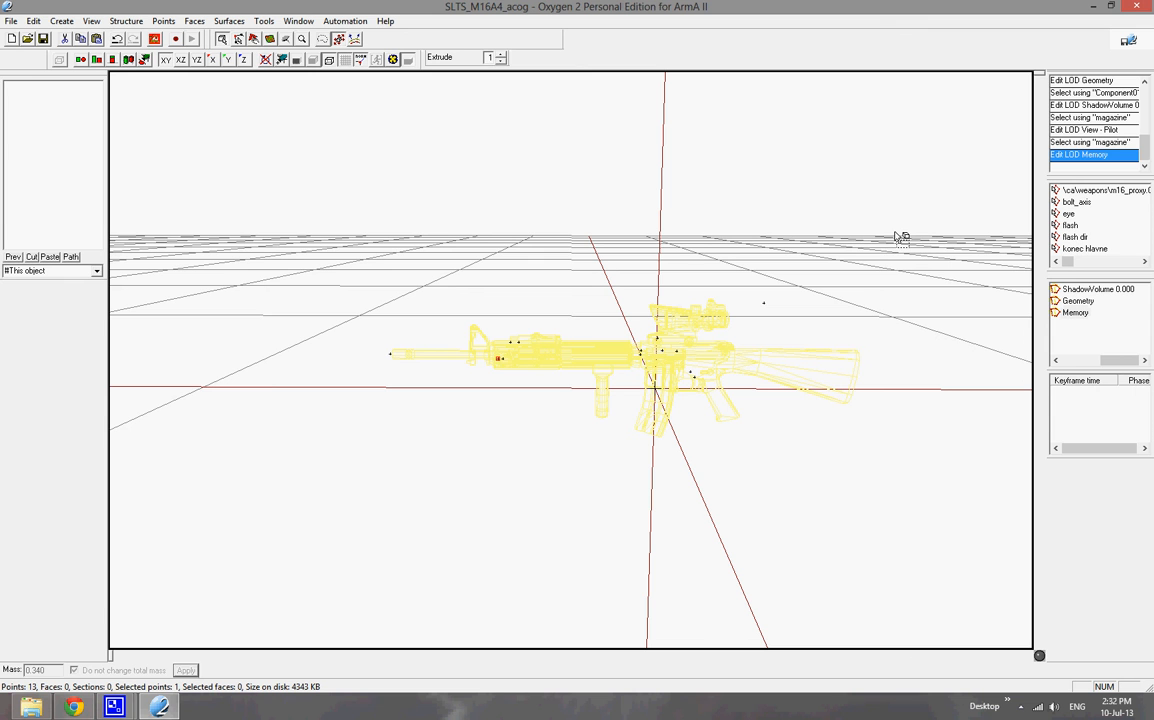
click(900, 238)
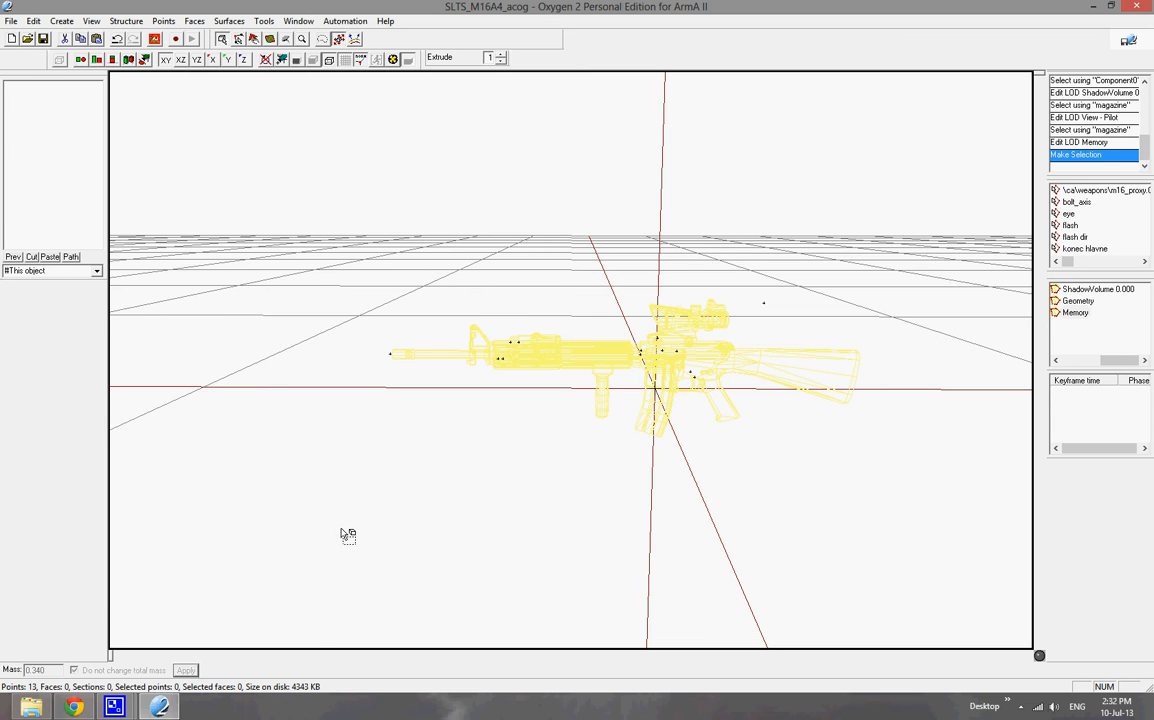
mouse_move(120, 705)
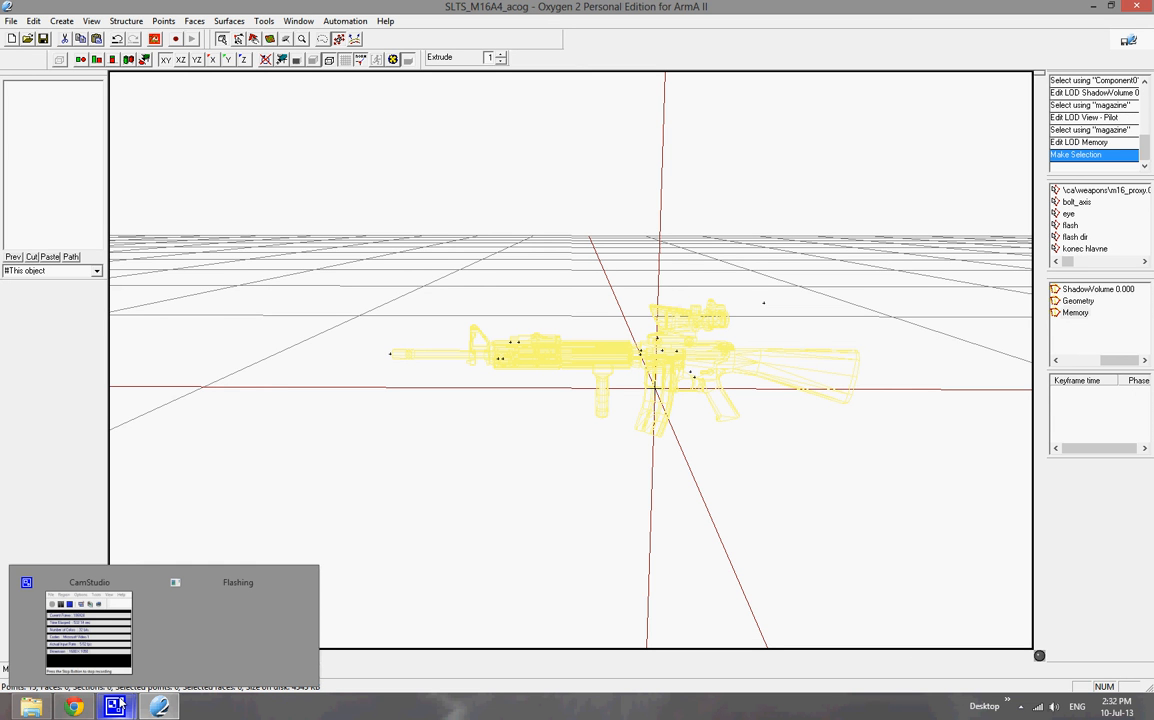